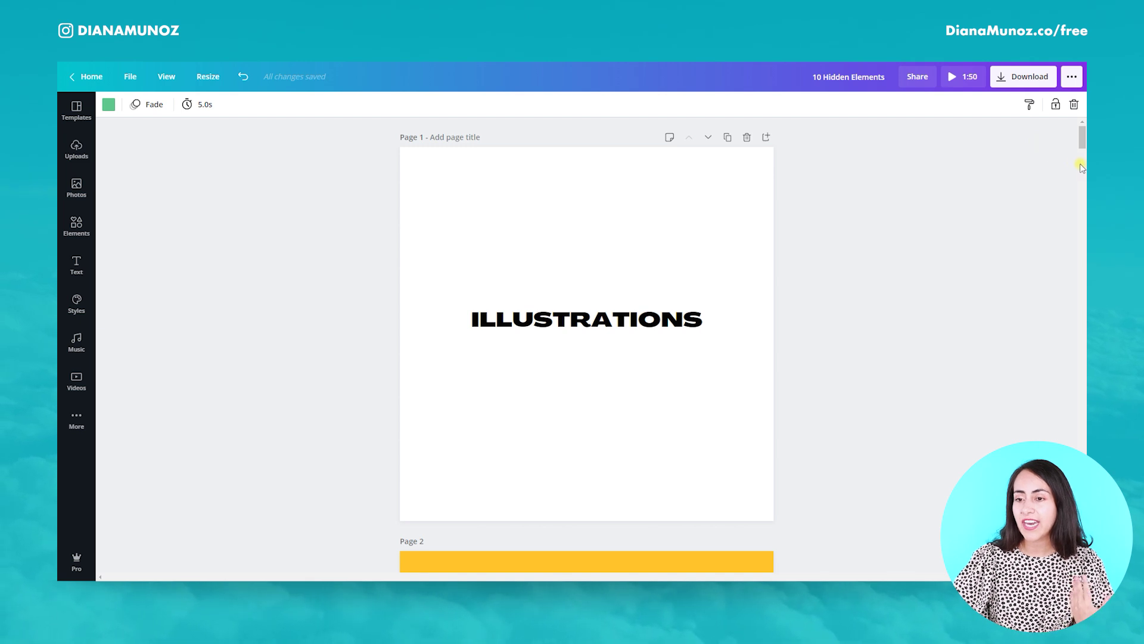
# Step: Scroll to Page 2, select its gardening search-code text, and open the Elements library
pyautogui.moveTo(1083, 138); pyautogui.dragTo(1083, 160)
pyautogui.click(506, 375)
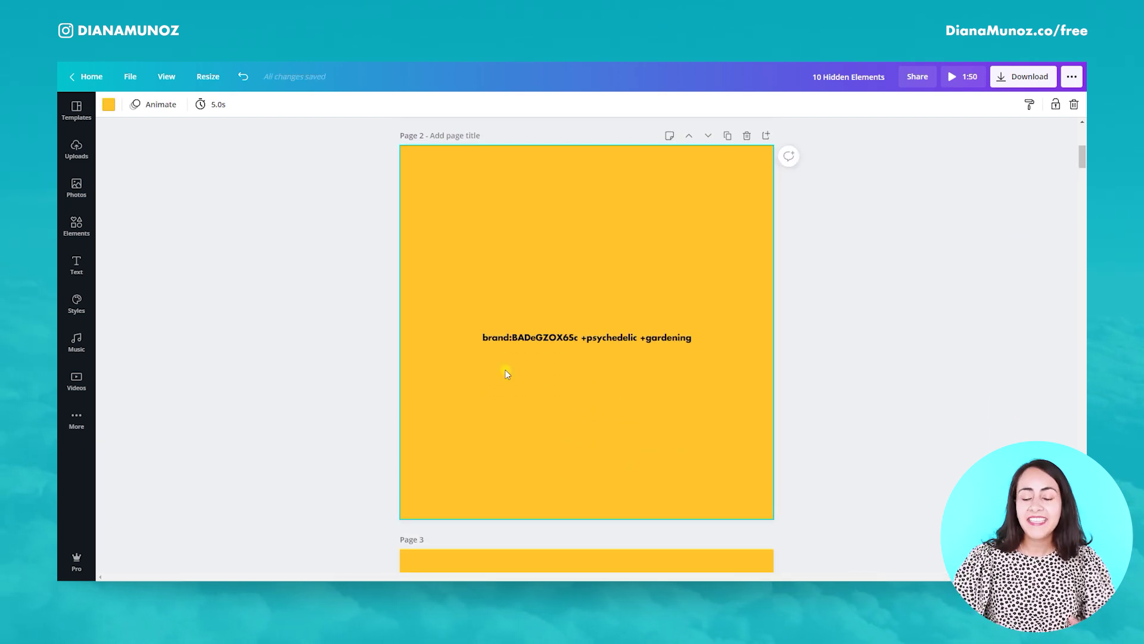
pyautogui.click(531, 341)
pyautogui.hotkey('ctrl', 'c')
pyautogui.click(298, 310)
pyautogui.click(70, 230)
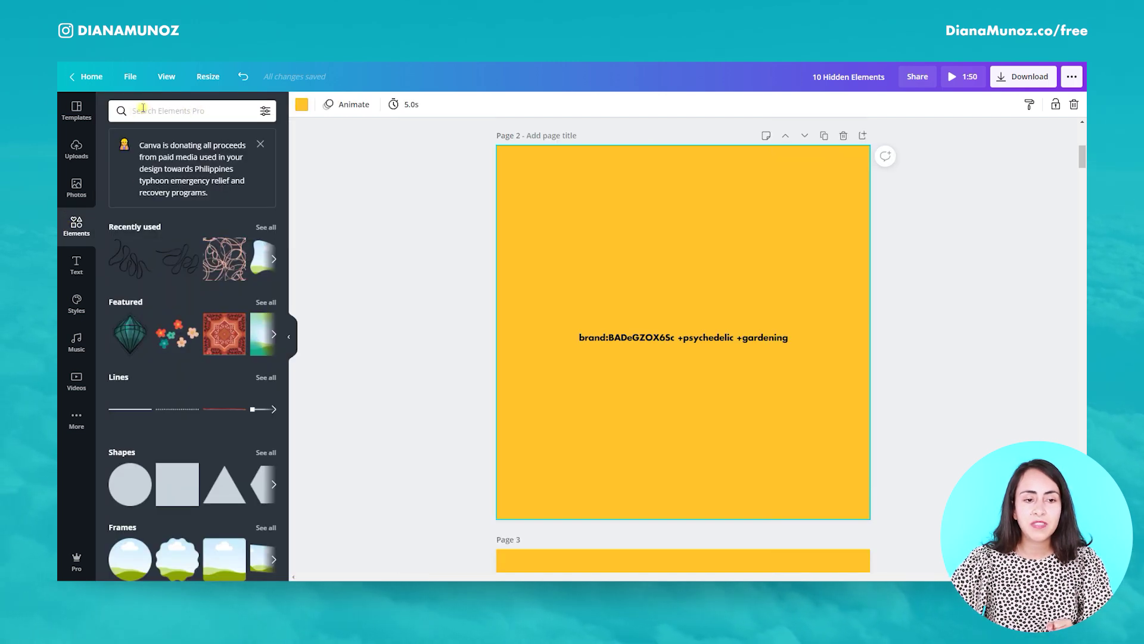
# Step: Paste Page 2's gardening search code into the Elements search and run it
pyautogui.click(187, 109)
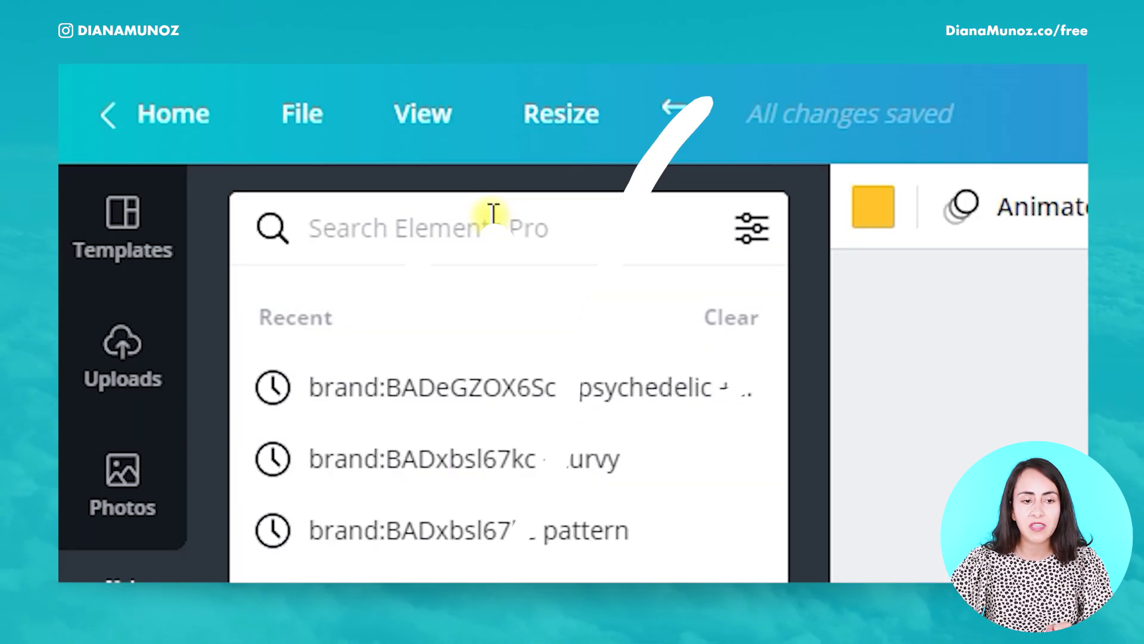
pyautogui.hotkey('ctrl', 'v')
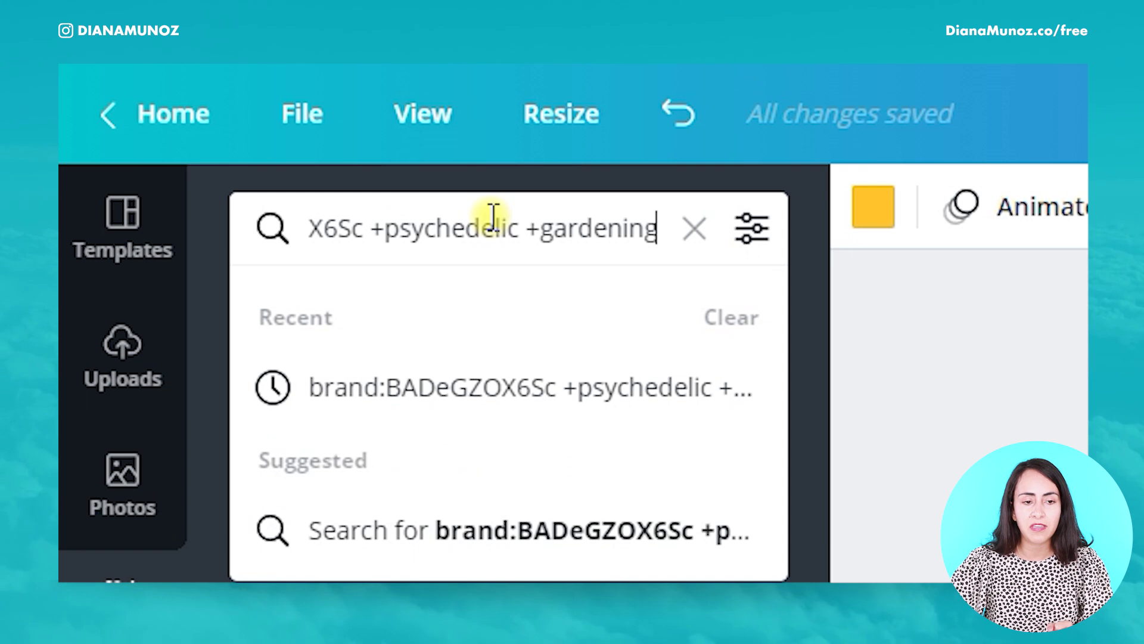
pyautogui.press('Return')
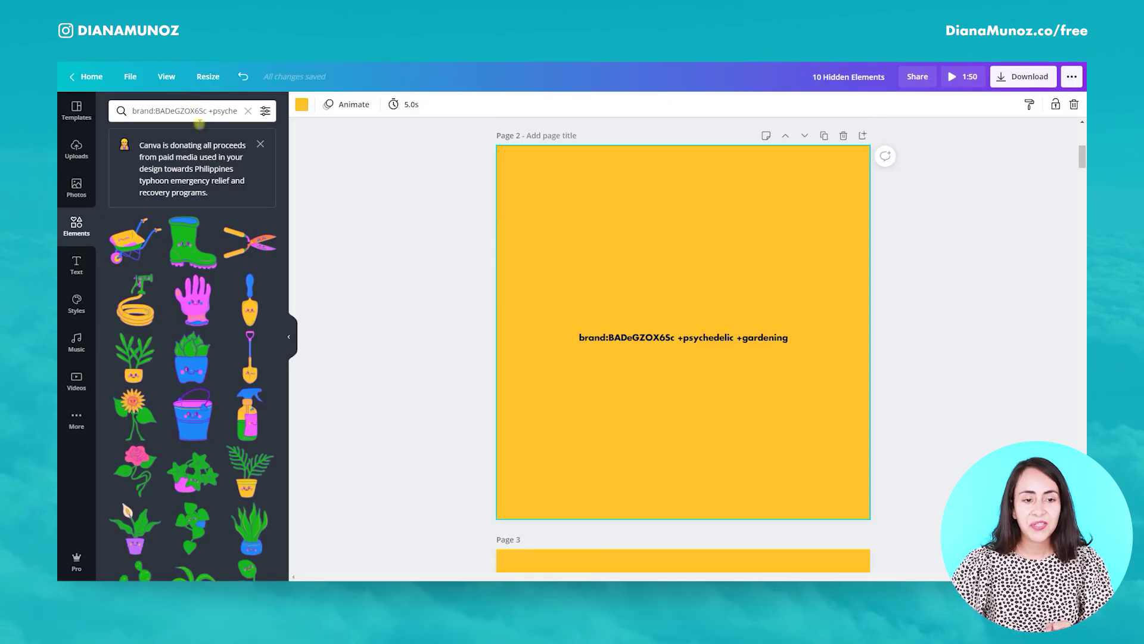
# Step: Browse the psychedelic gardening sticker results and scroll to Page 3's flower quote design
pyautogui.scroll(-3, 219, 199)
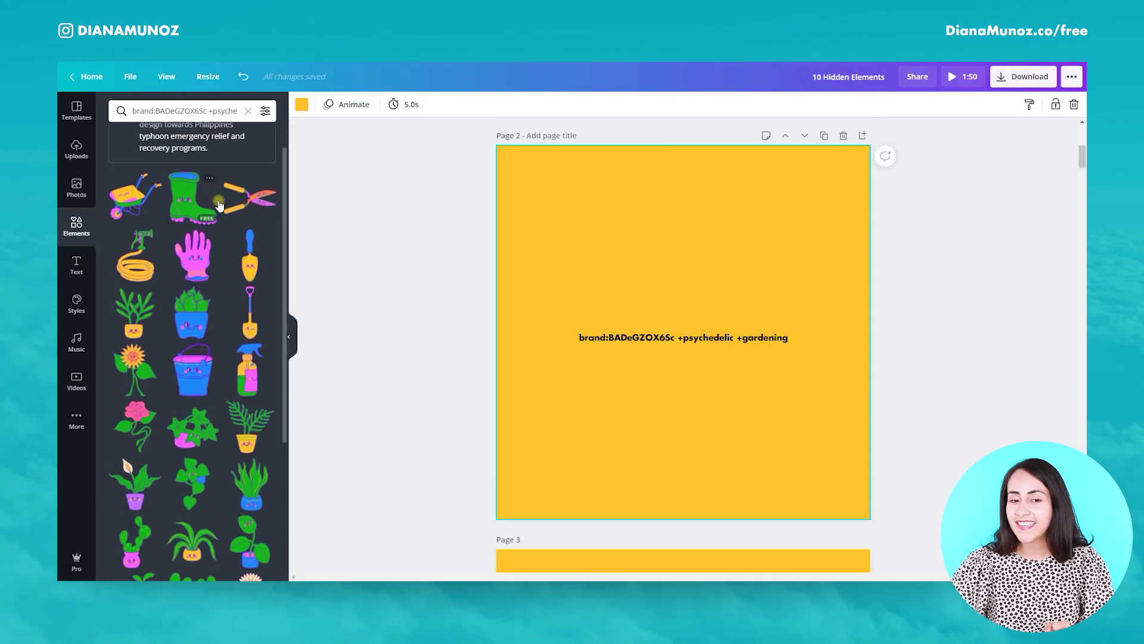
pyautogui.scroll(-5, 218, 204)
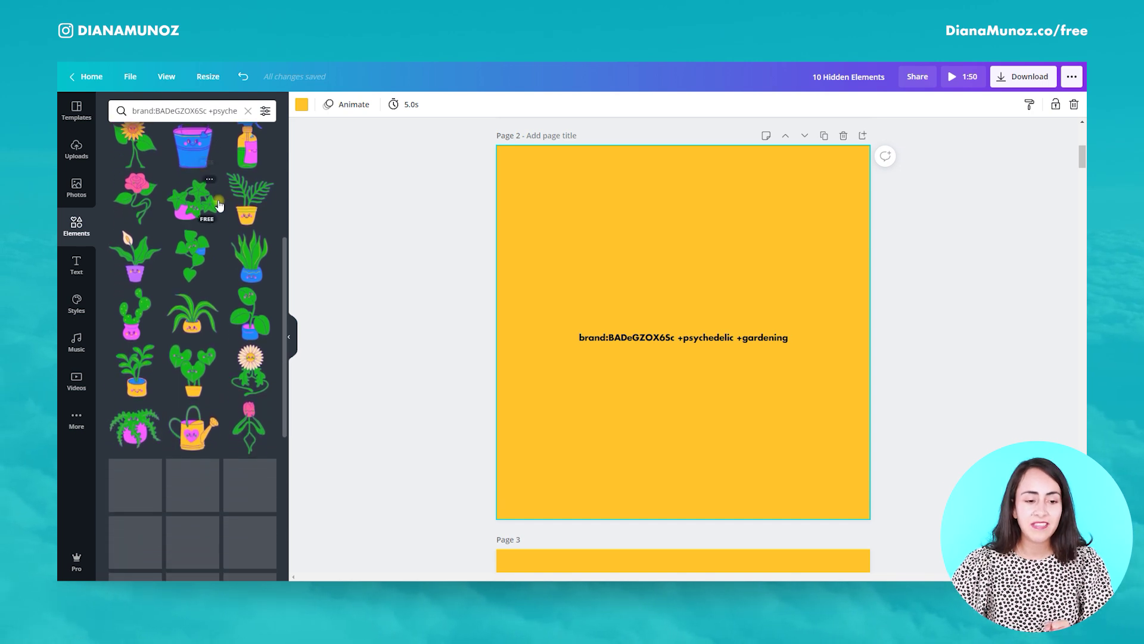
pyautogui.scroll(-3, 249, 312)
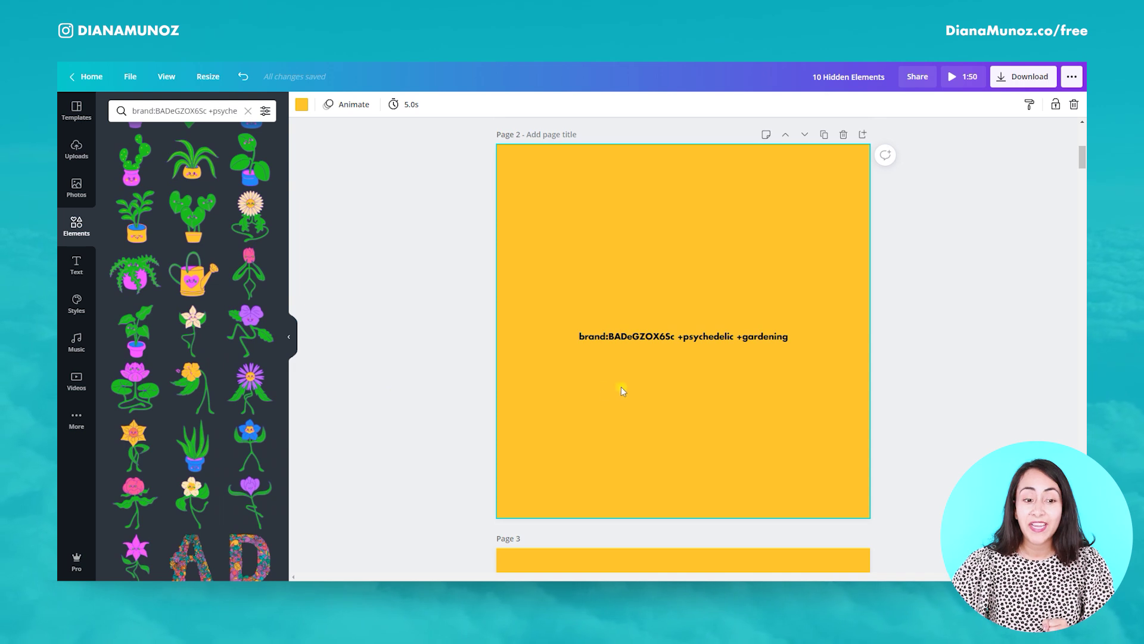
pyautogui.scroll(-1, 175, 454)
pyautogui.scroll(10, 176, 454)
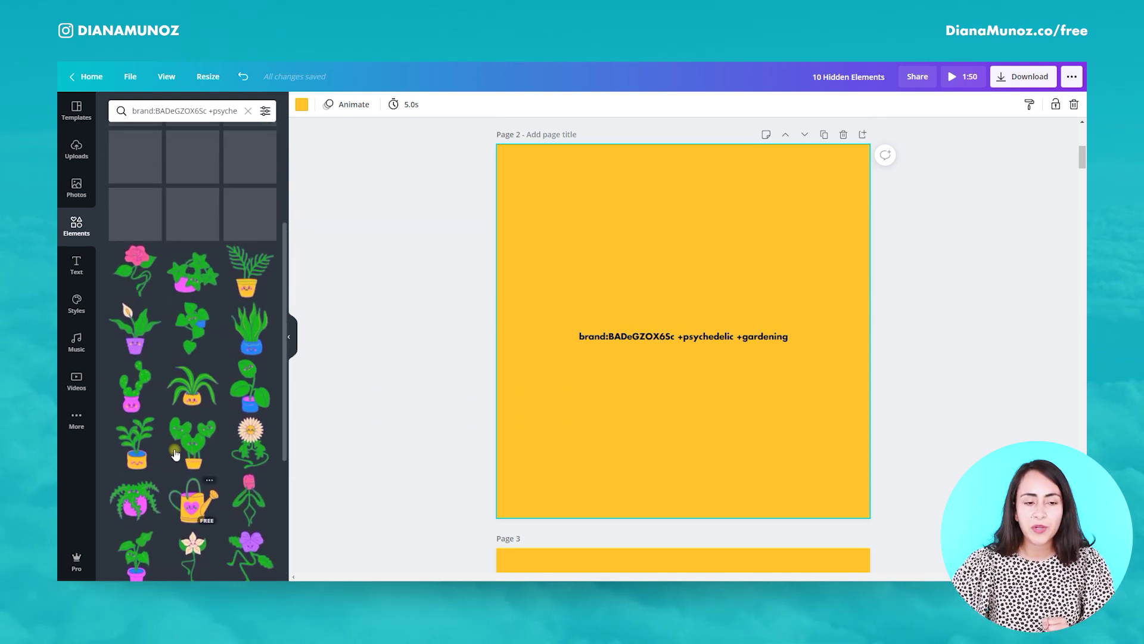
pyautogui.scroll(-3, 178, 447)
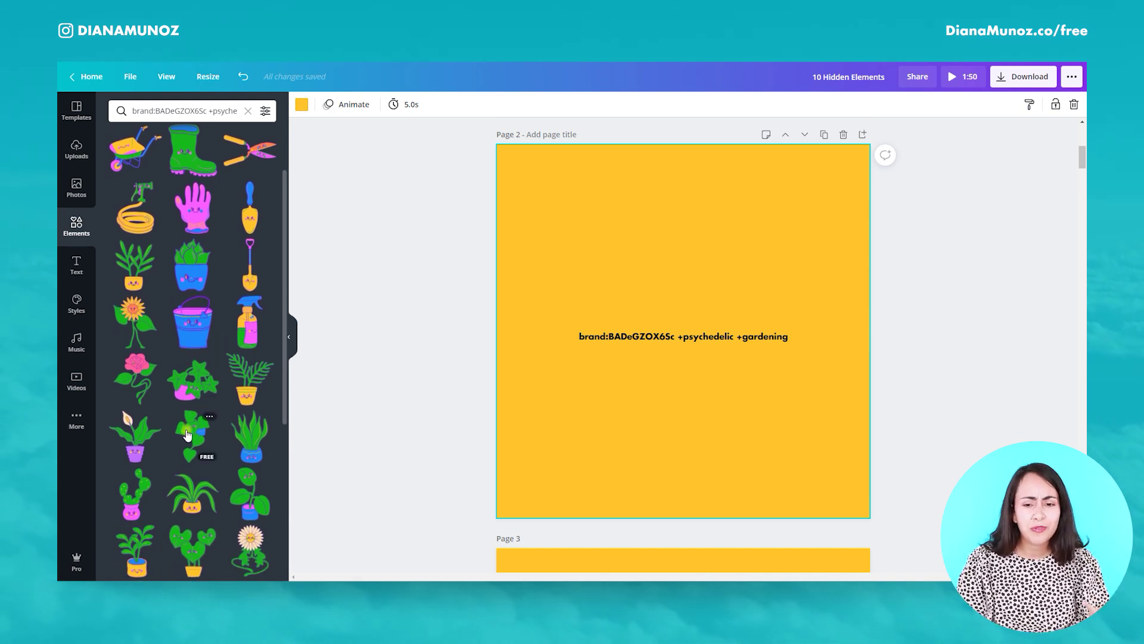
pyautogui.scroll(-3, 187, 435)
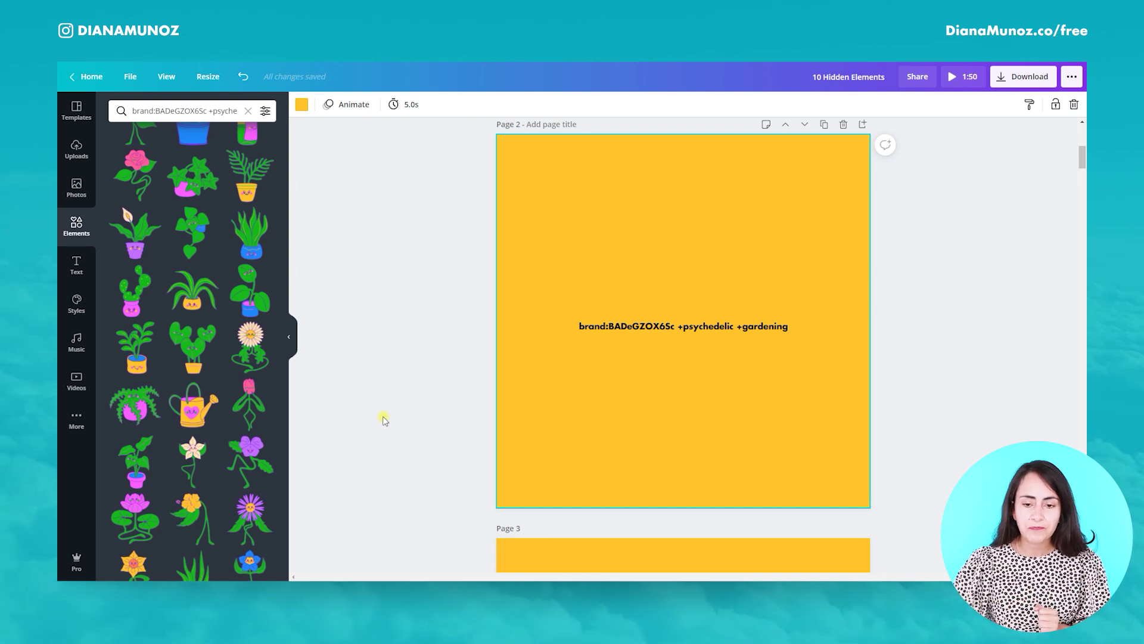
pyautogui.scroll(-5, 943, 288)
pyautogui.scroll(-2, 944, 288)
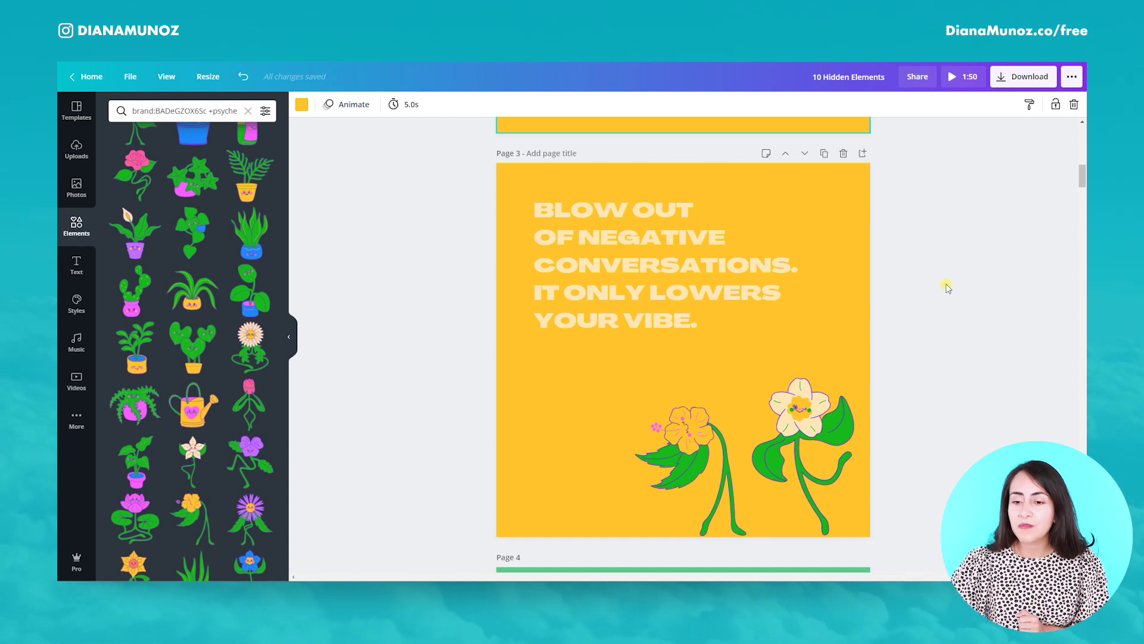
# Step: Copy Page 4's farmer's market search code from its text box
pyautogui.scroll(-5, 1007, 295)
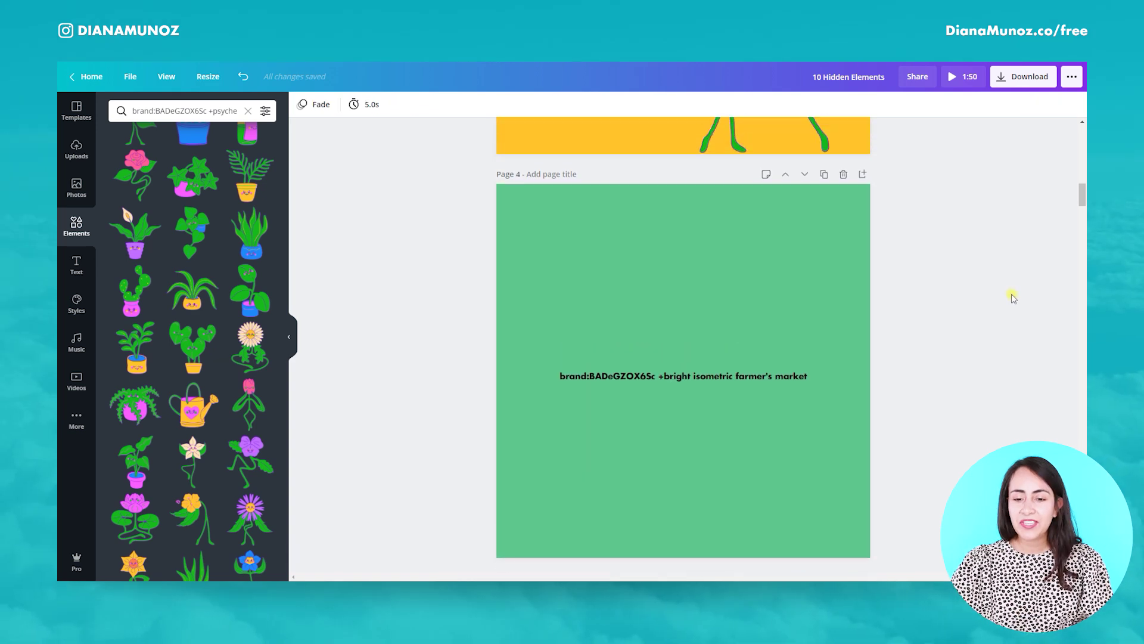
pyautogui.click(718, 389)
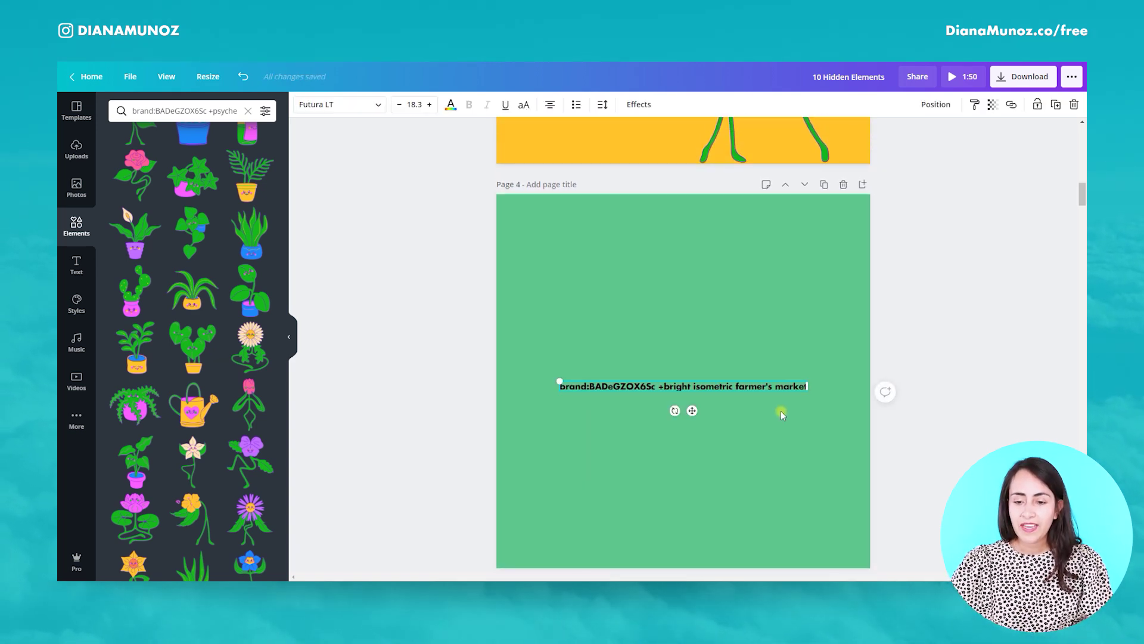
pyautogui.moveTo(595, 386); pyautogui.dragTo(608, 387)
pyautogui.hotkey('ctrl', 'a')
pyautogui.hotkey('ctrl', 'c')
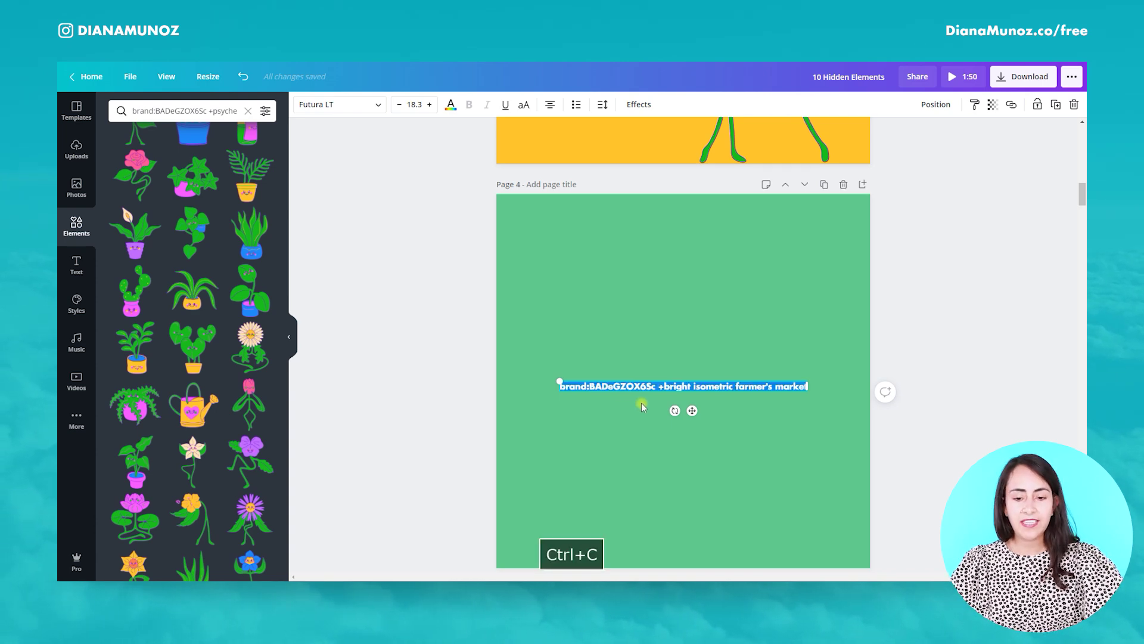
pyautogui.click(573, 314)
# Step: Replace the gardening query with the farmer's market code and run the Elements search
pyautogui.click(191, 111)
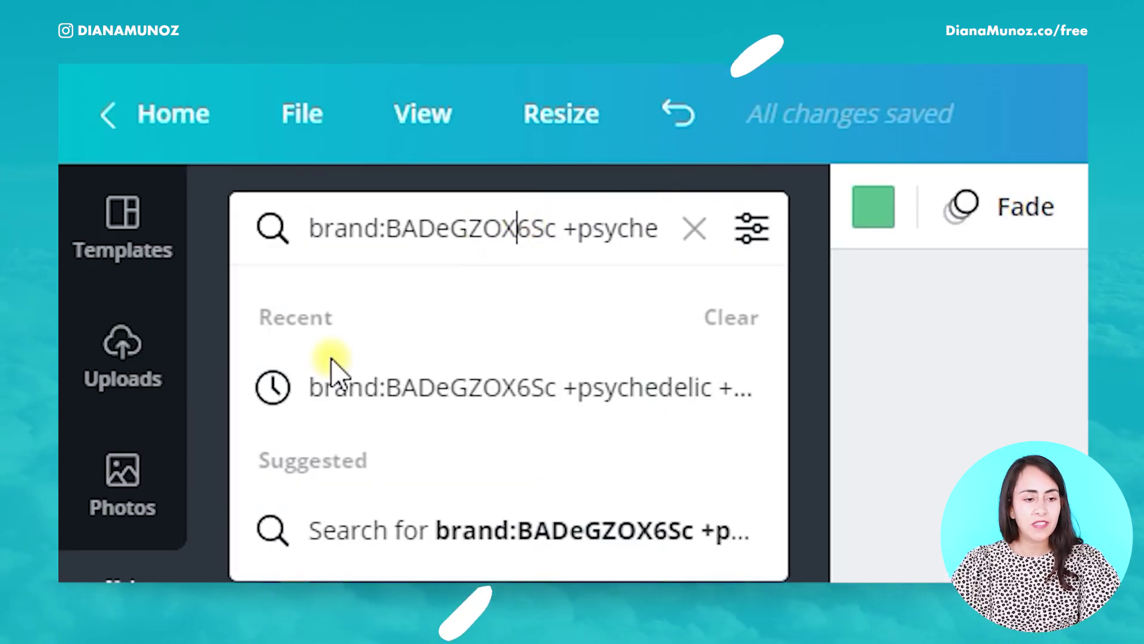
pyautogui.hotkey('ctrl', 'a')
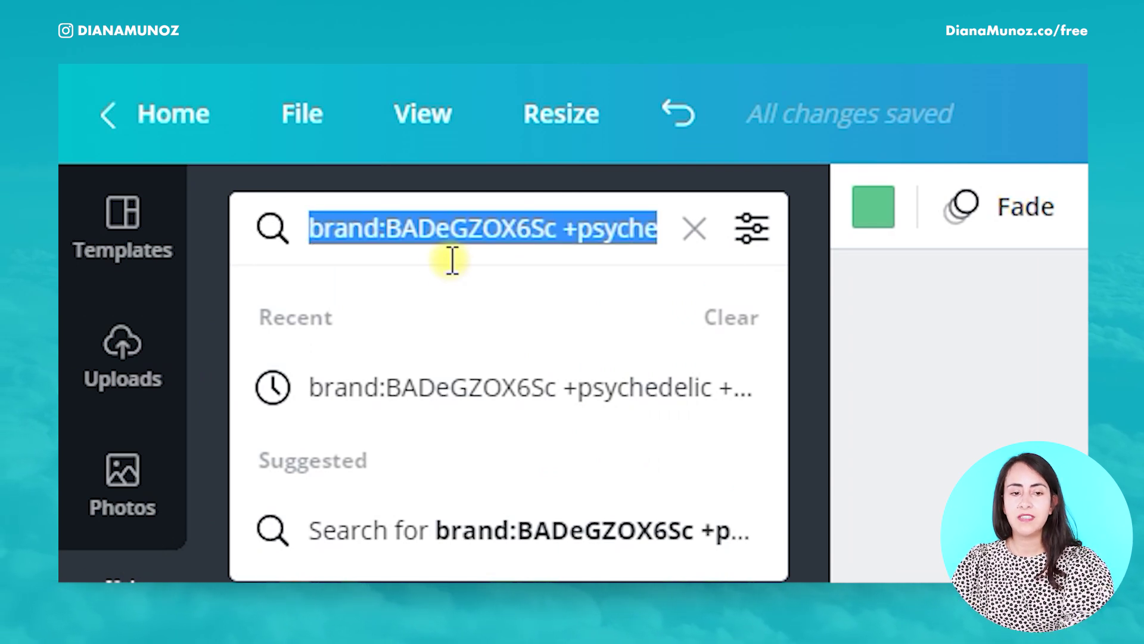
pyautogui.press('BackSpace')
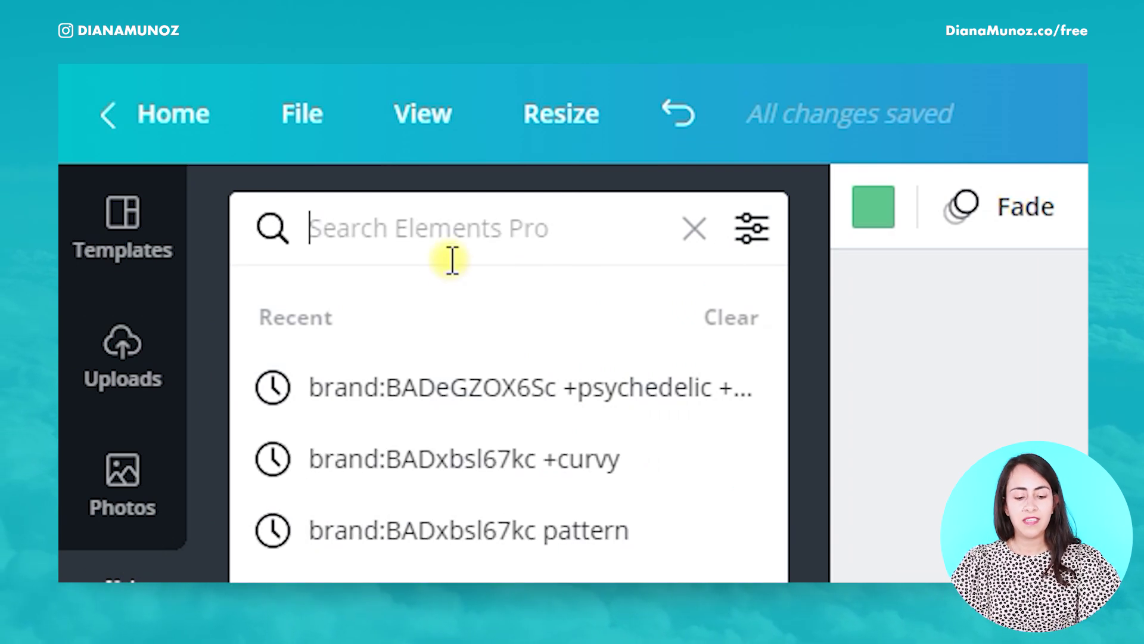
pyautogui.hotkey('ctrl', 'v')
pyautogui.press('Return')
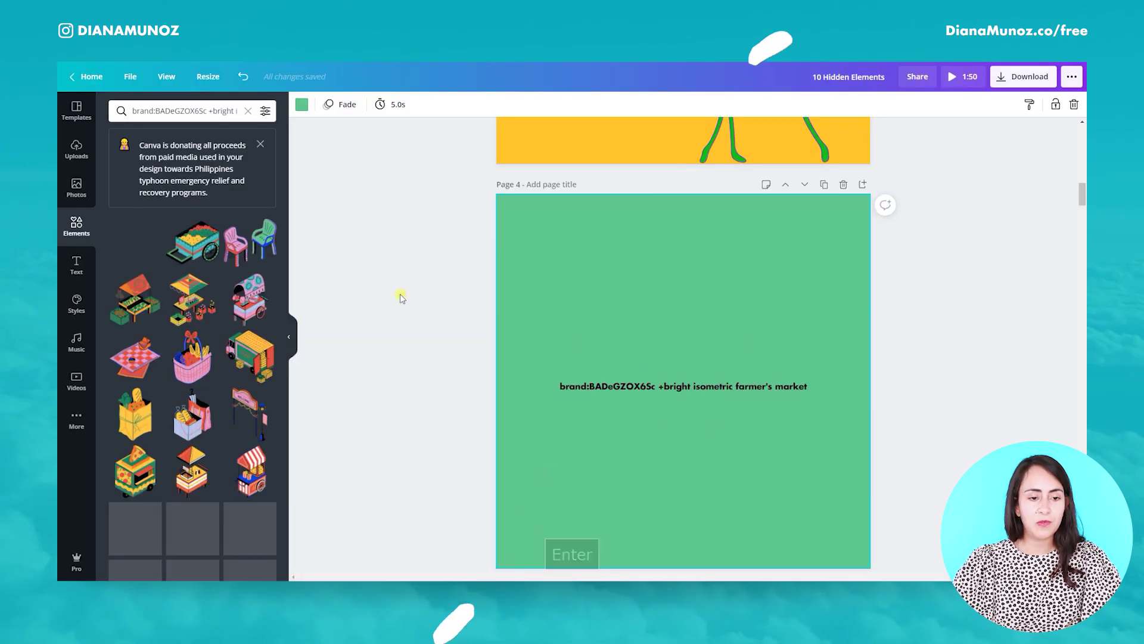
pyautogui.scroll(-2, 765, 364)
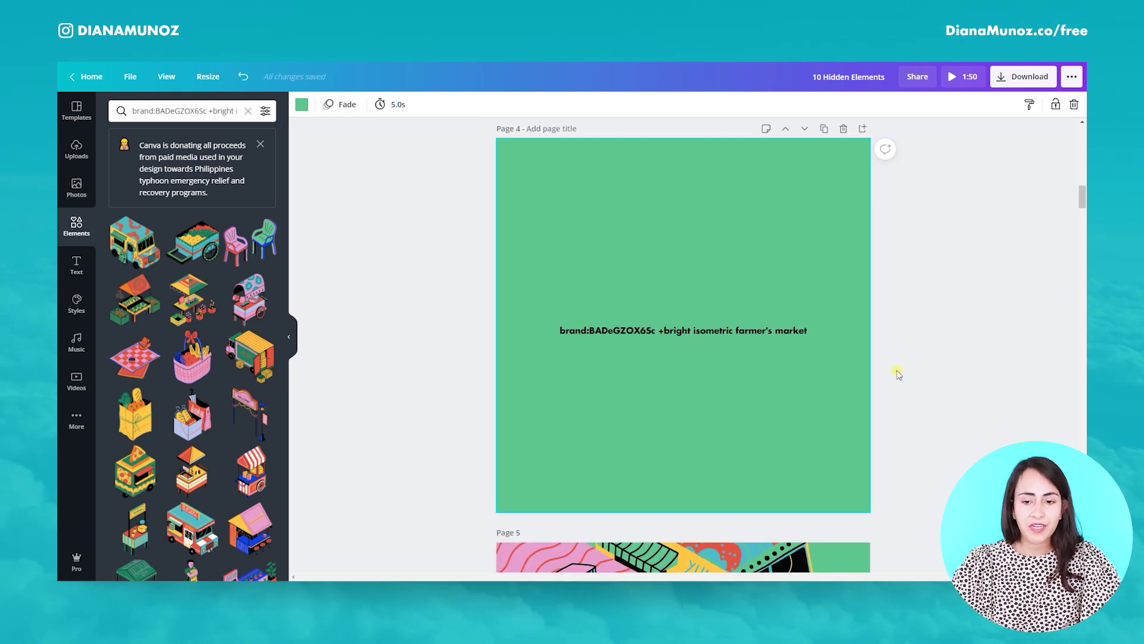
# Step: Browse the isometric market results and scroll to Page 5's Organic Farmer's Market poster
pyautogui.scroll(-8, 894, 370)
pyautogui.scroll(2, 897, 373)
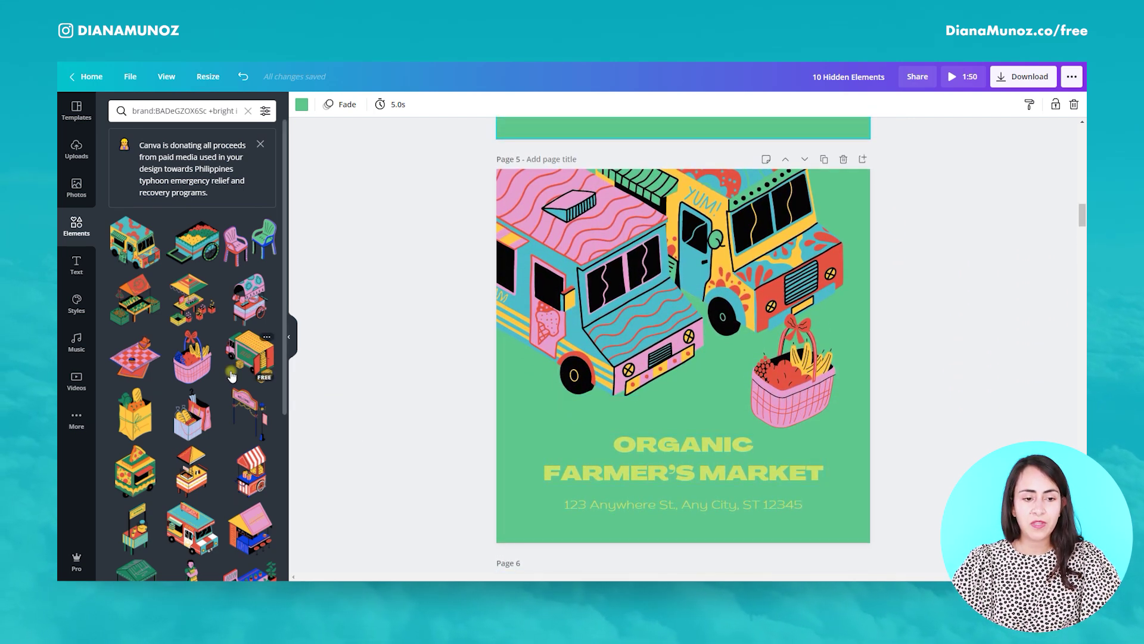
pyautogui.scroll(-2, 146, 213)
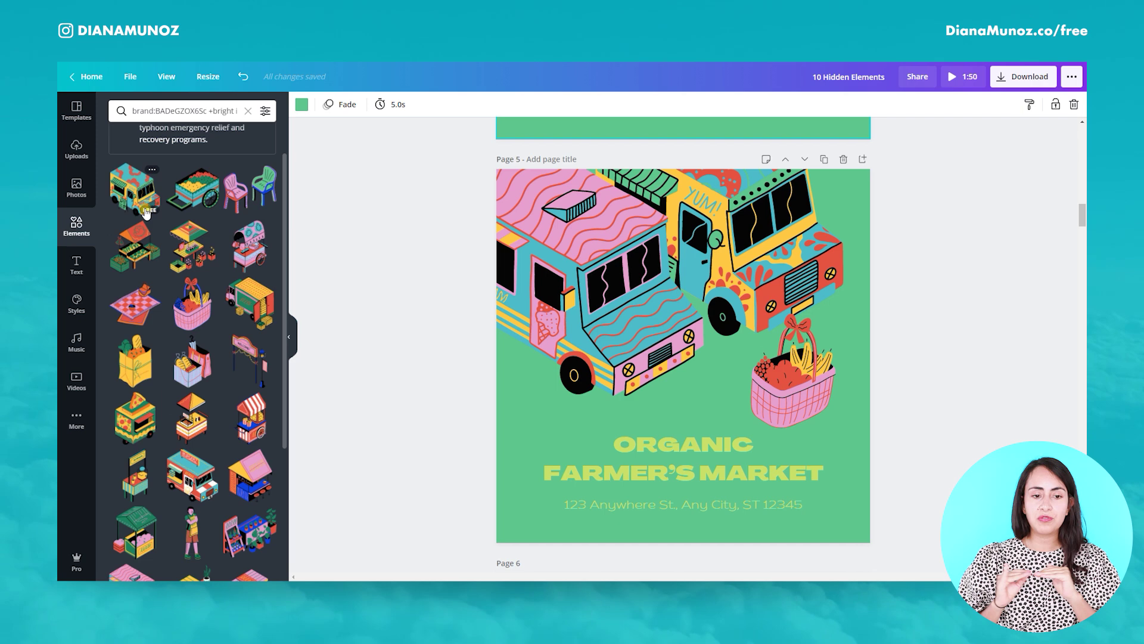
pyautogui.scroll(-4, 190, 328)
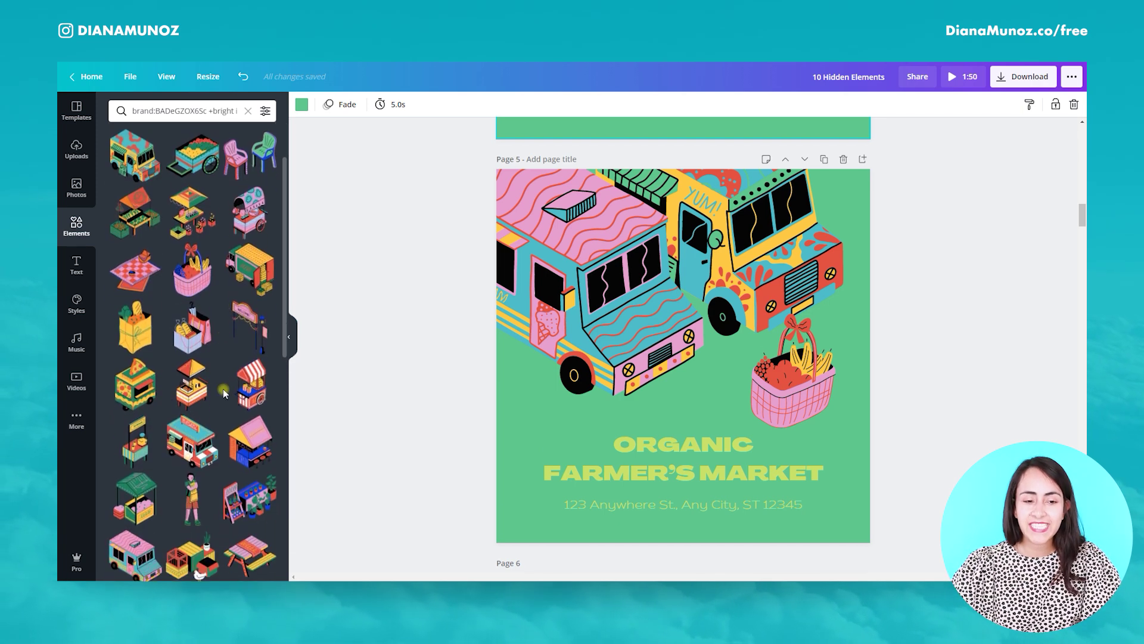
pyautogui.scroll(-2, 224, 393)
pyautogui.scroll(-1, 528, 373)
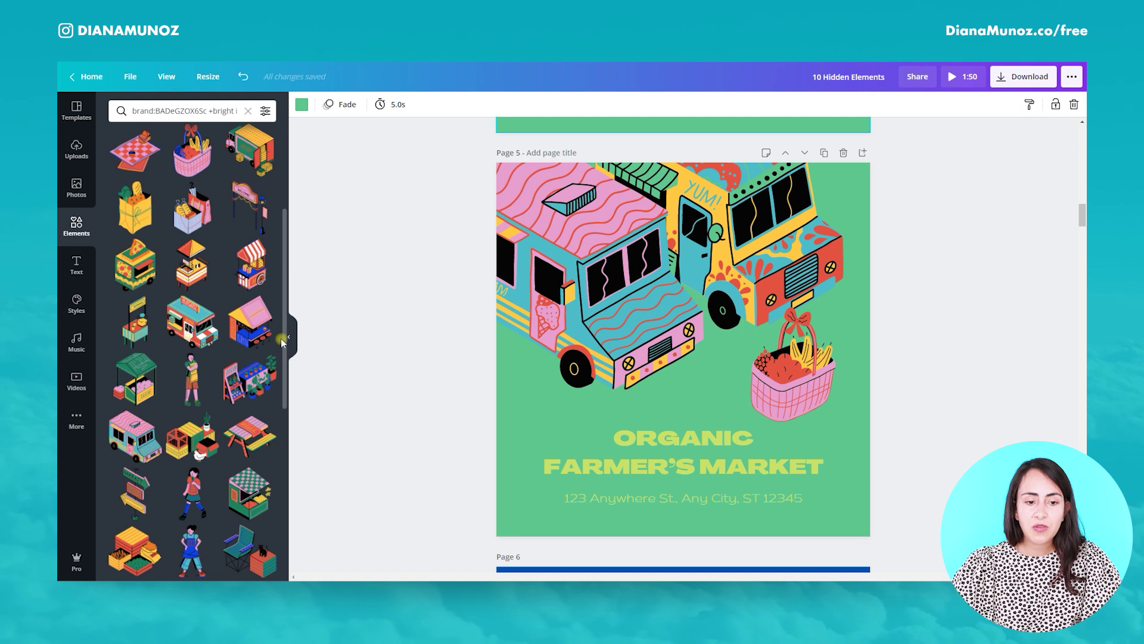
pyautogui.moveTo(285, 357); pyautogui.dragTo(288, 385)
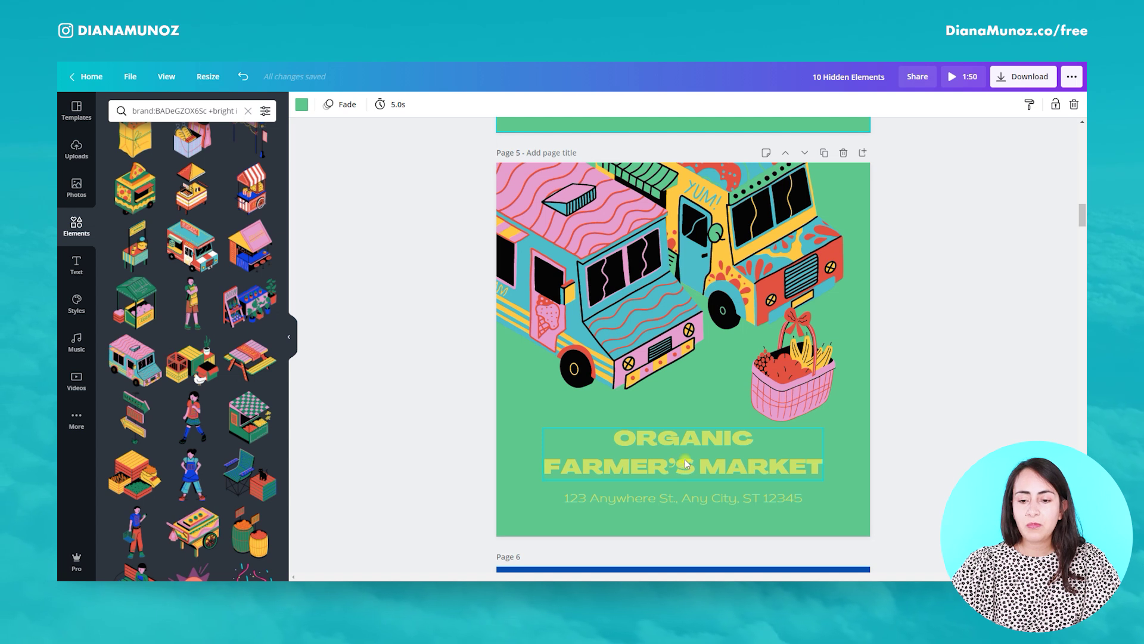
# Step: Highlight Page 5's address line, then deselect the text and the page
pyautogui.click(739, 496)
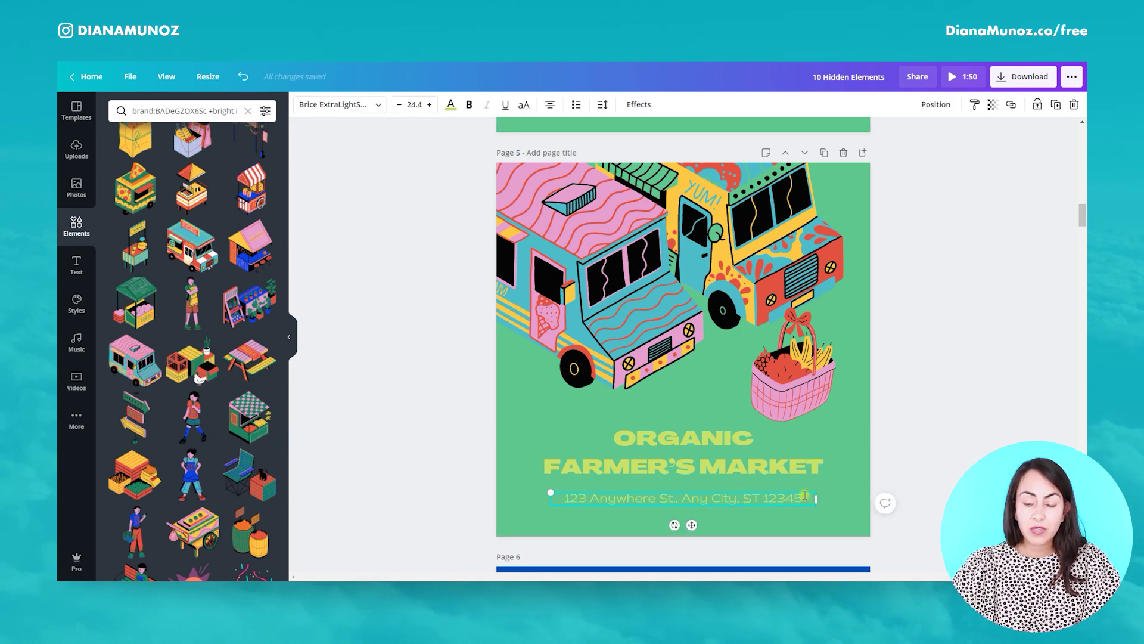
pyautogui.moveTo(785, 496); pyautogui.dragTo(556, 497)
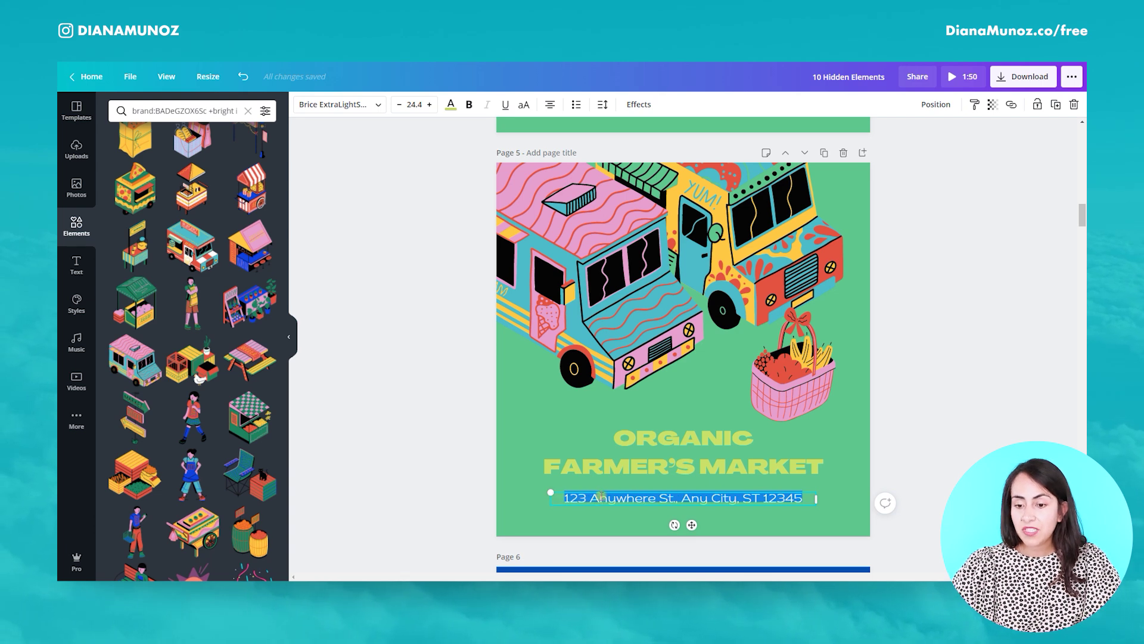
pyautogui.click(842, 499)
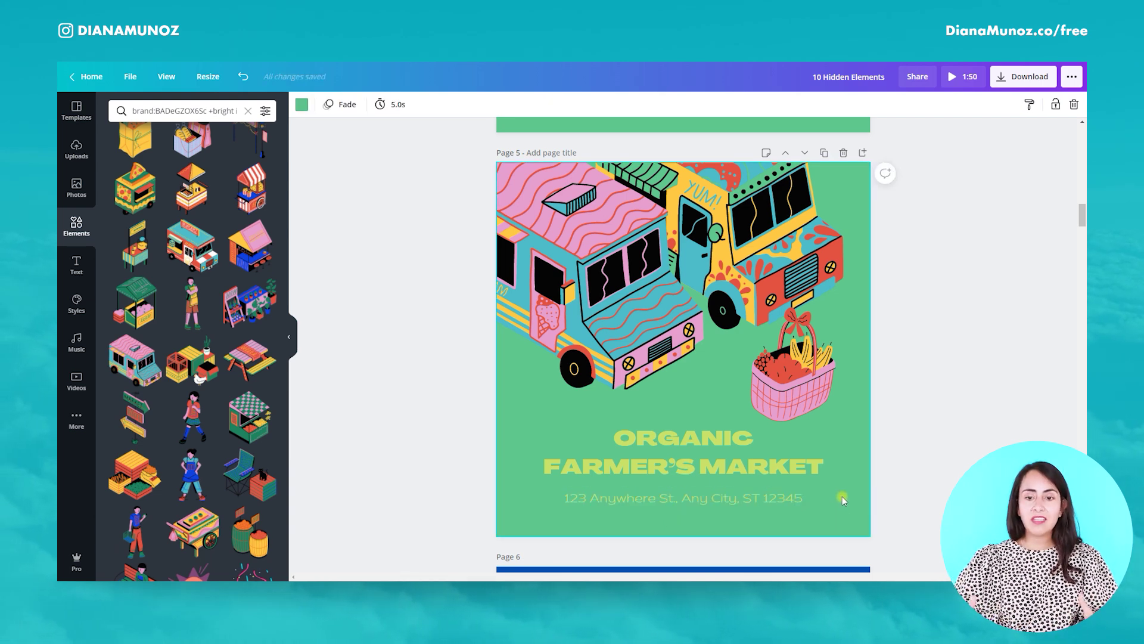
pyautogui.click(1081, 224)
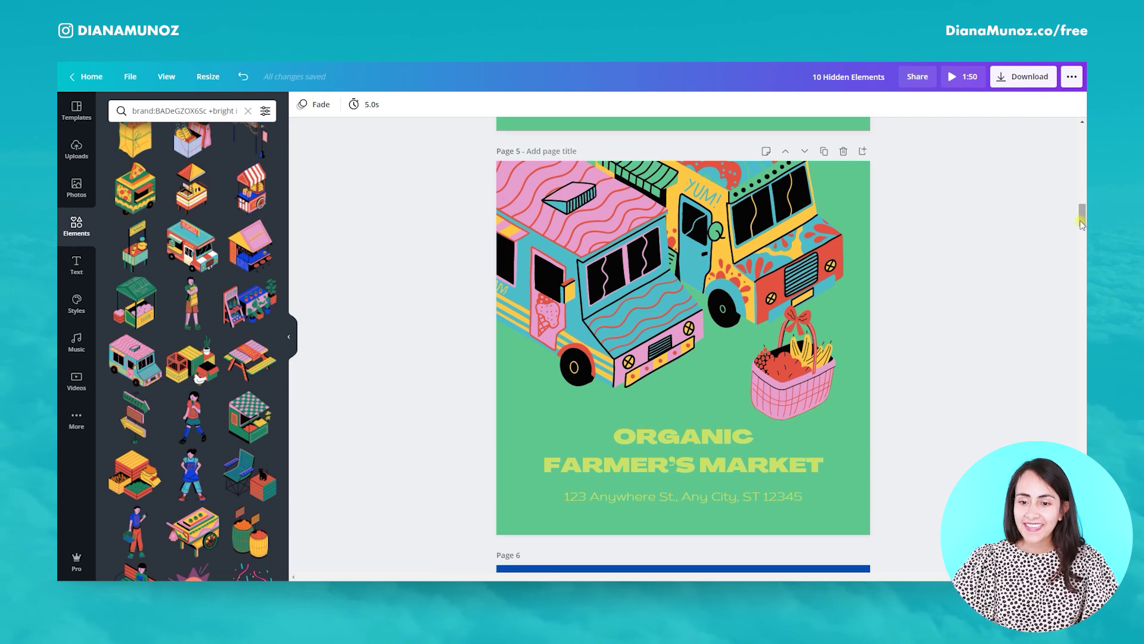
pyautogui.moveTo(1082, 223); pyautogui.dragTo(1082, 225)
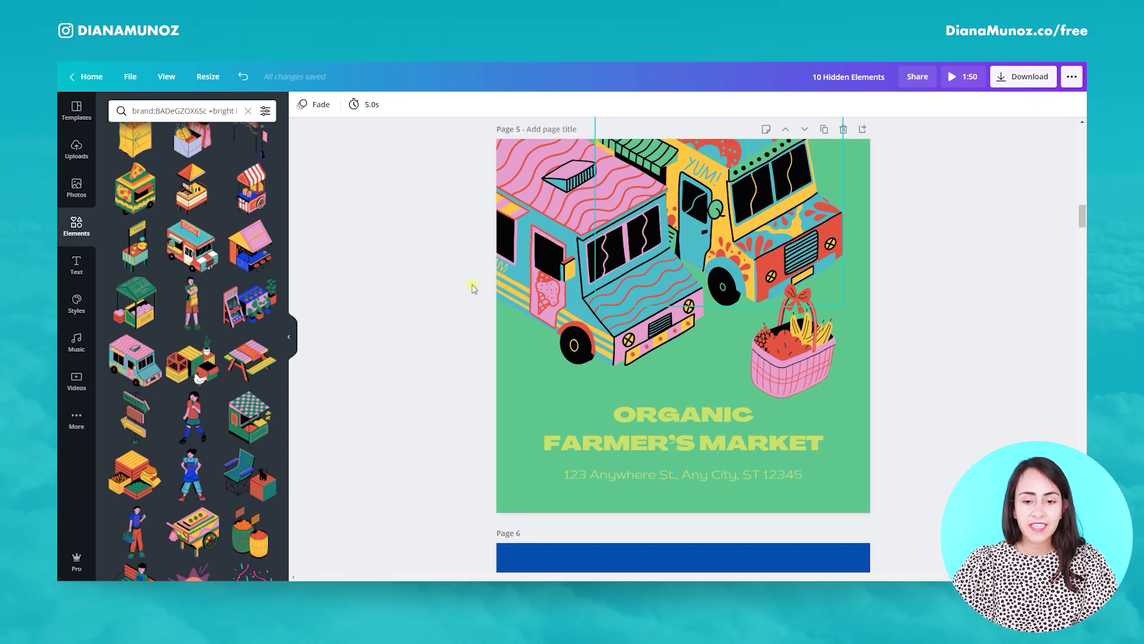
# Step: Add a food-truck illustration at the page's upper right beside the other truck
pyautogui.scroll(5, 188, 356)
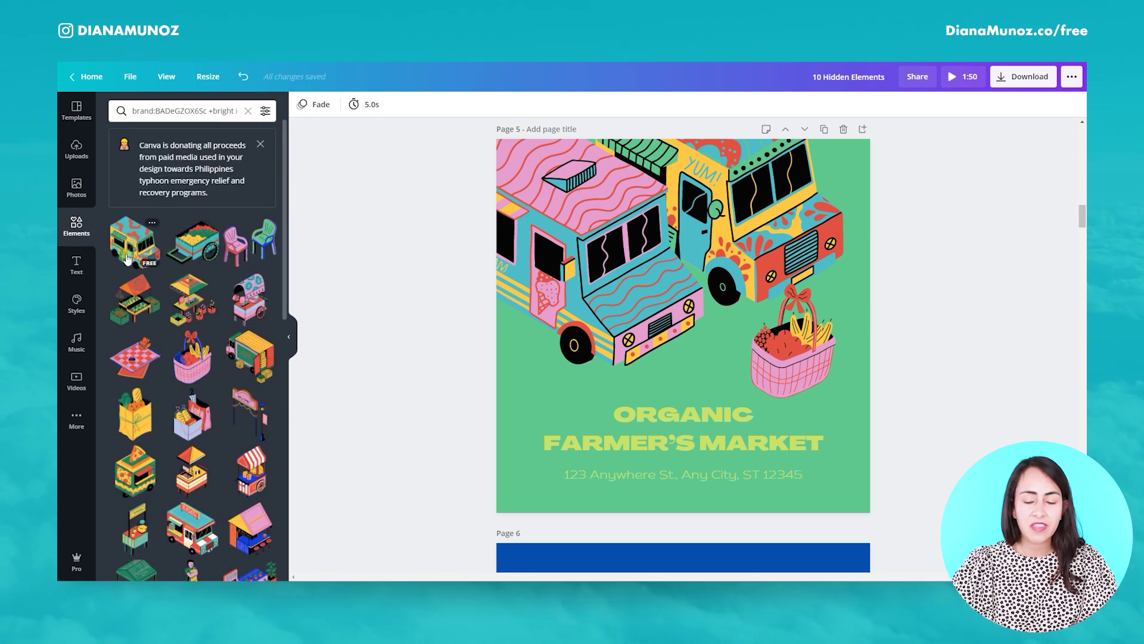
pyautogui.click(127, 258)
pyautogui.moveTo(668, 360); pyautogui.dragTo(705, 201)
pyautogui.click(292, 282)
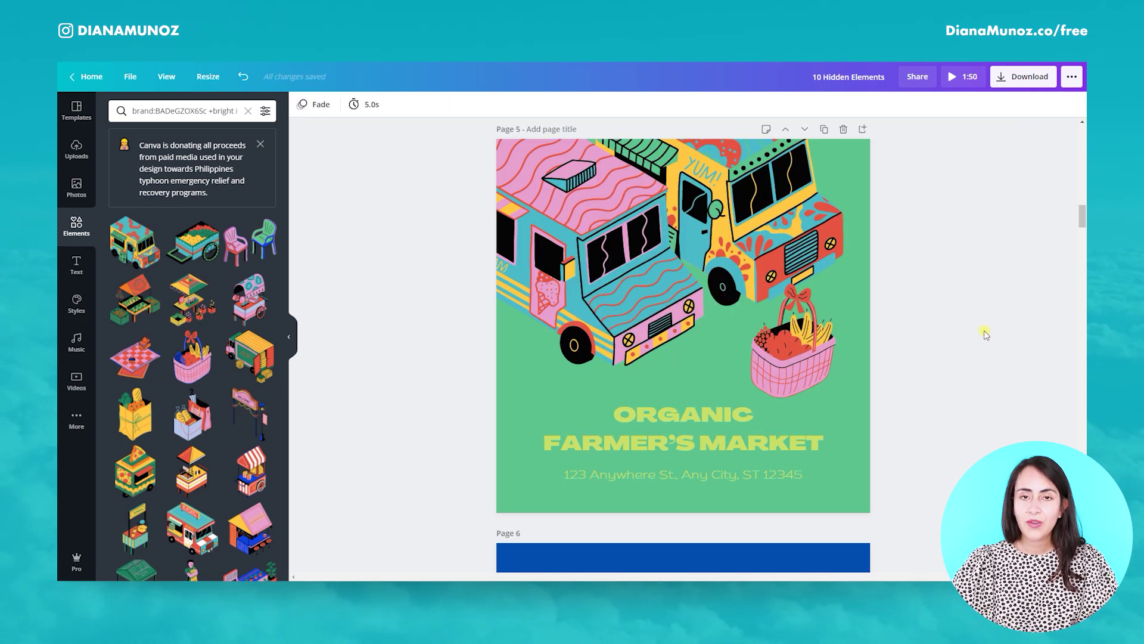
pyautogui.scroll(-5, 984, 331)
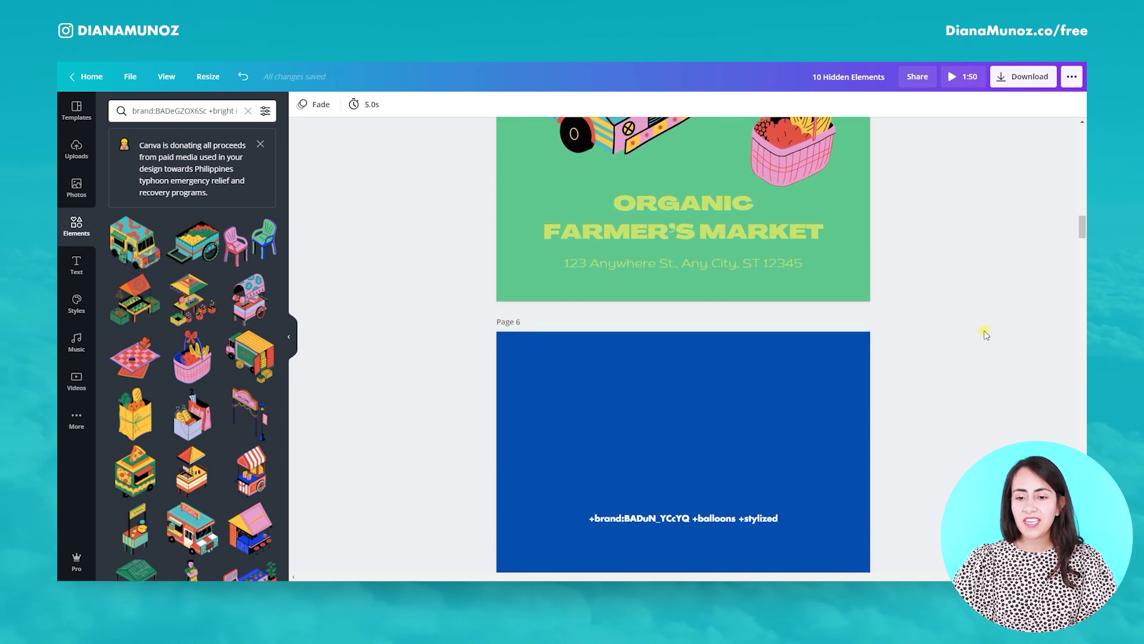
# Step: Copy page 6's search code +brand:BADuN_YCcYQ +balloons +stylized
pyautogui.click(720, 357)
pyautogui.click(711, 357)
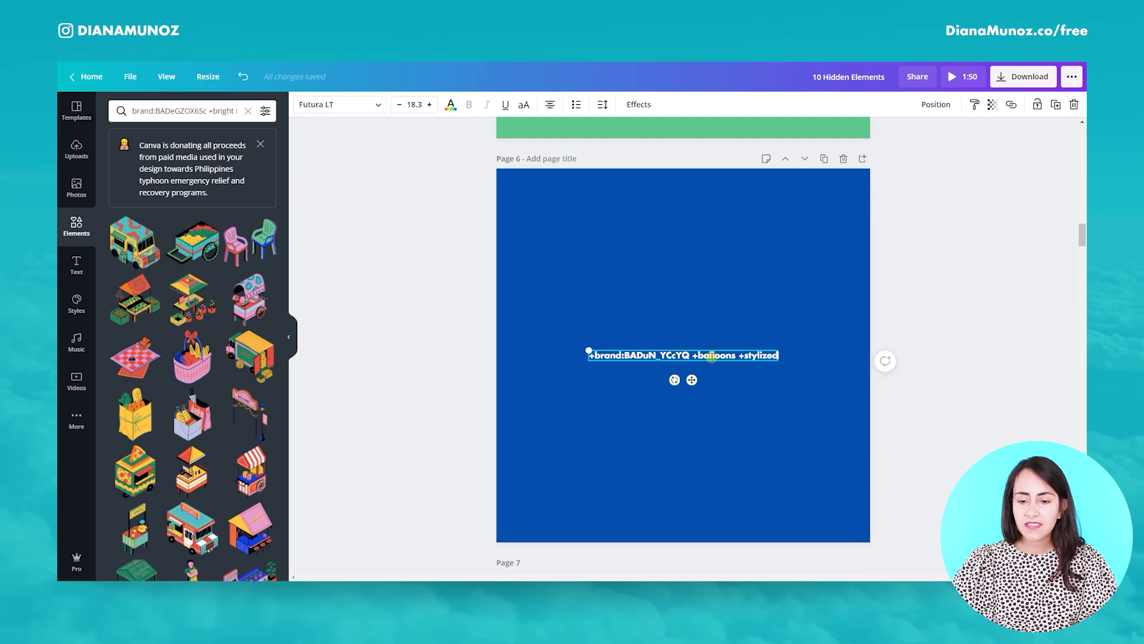
pyautogui.hotkey('ctrl', 'a')
pyautogui.hotkey('ctrl', 'c')
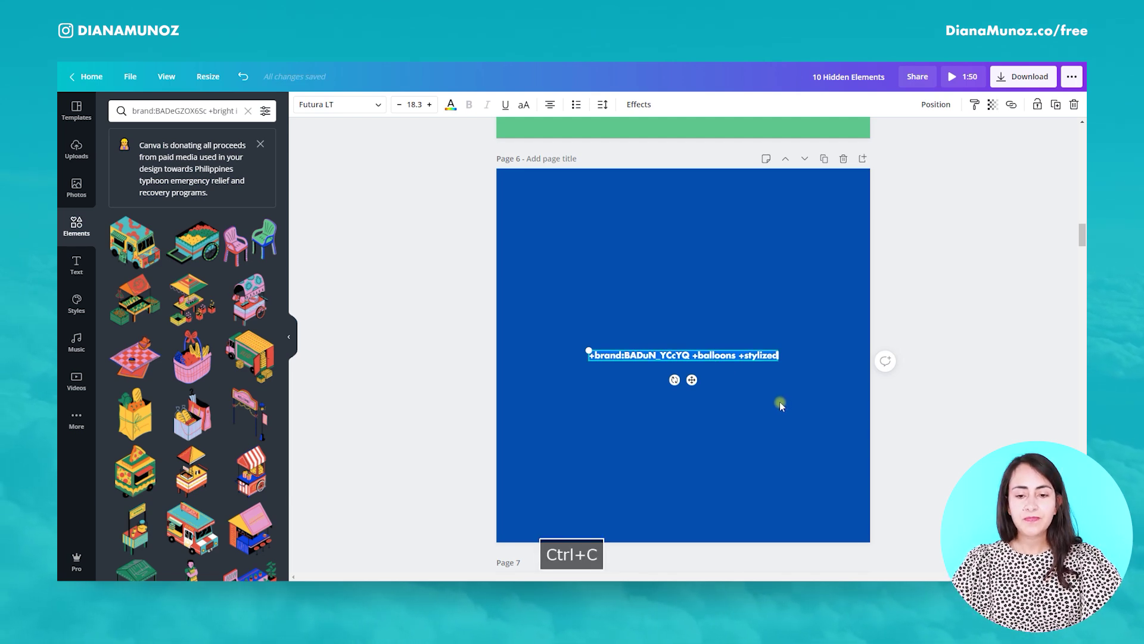
pyautogui.click(608, 273)
# Step: Paste the balloon code into the Elements search, run it, and browse the results
pyautogui.click(191, 111)
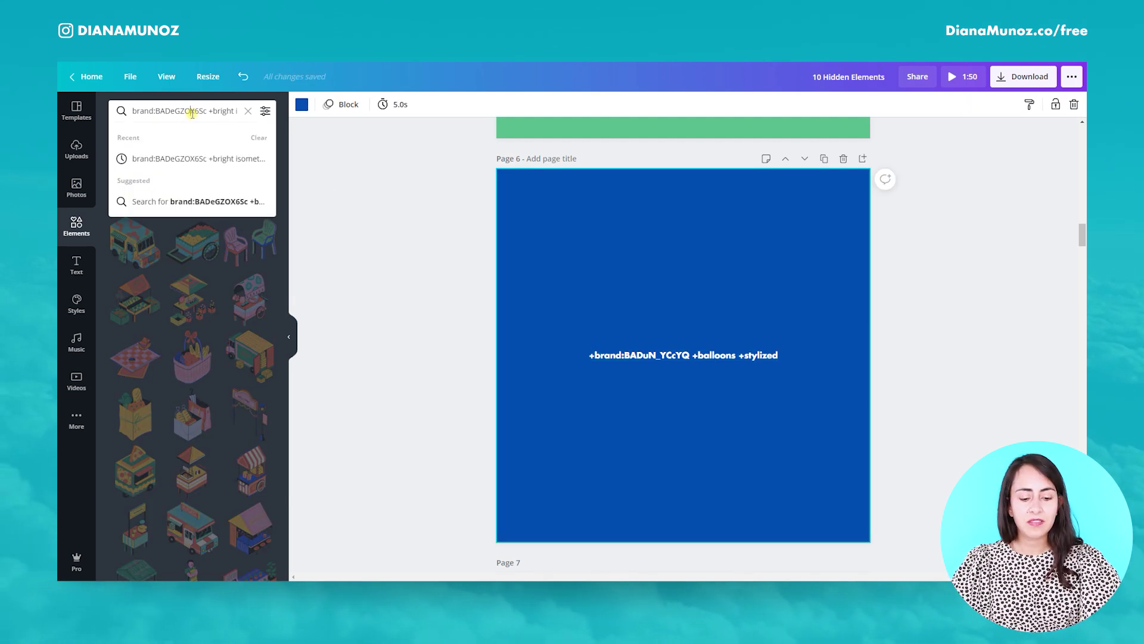
pyautogui.write('v')
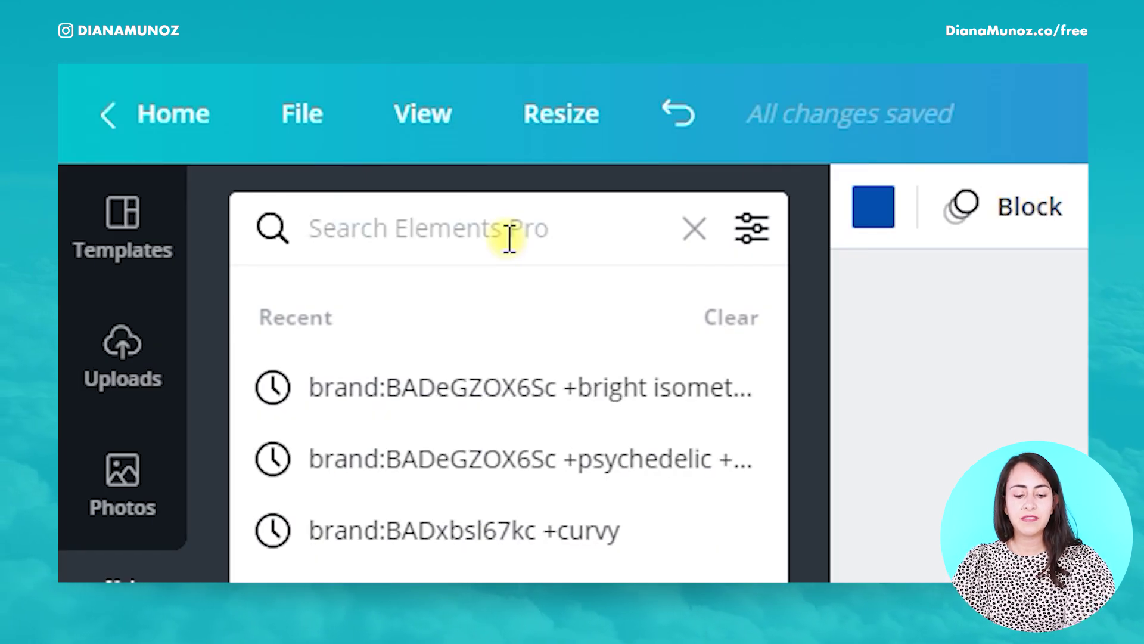
pyautogui.hotkey('ctrl', 'v')
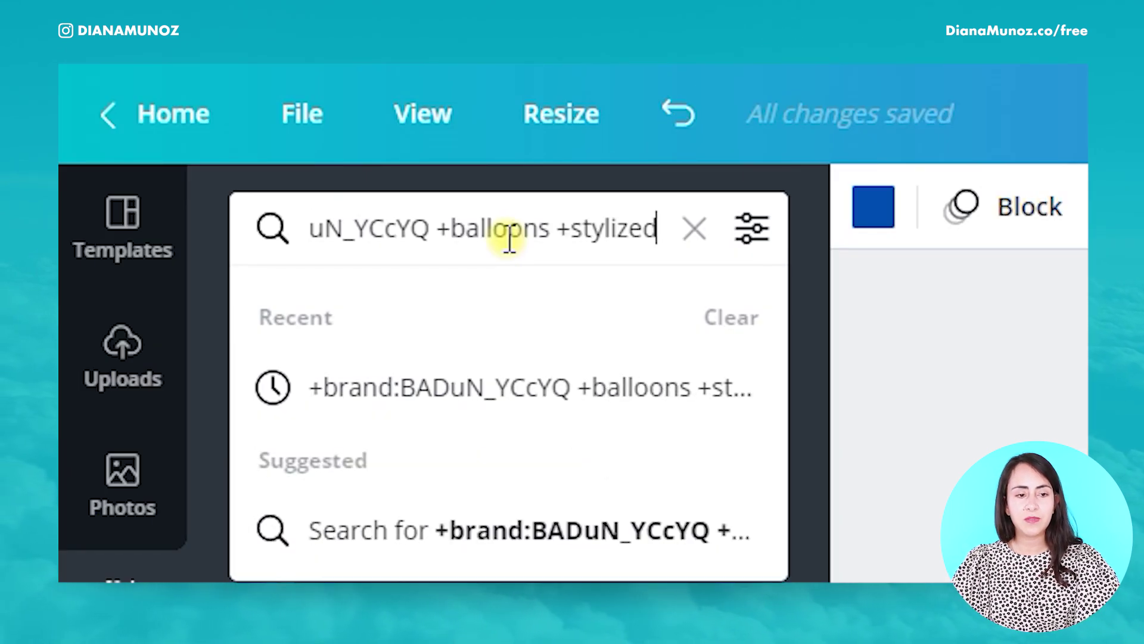
pyautogui.press('Return')
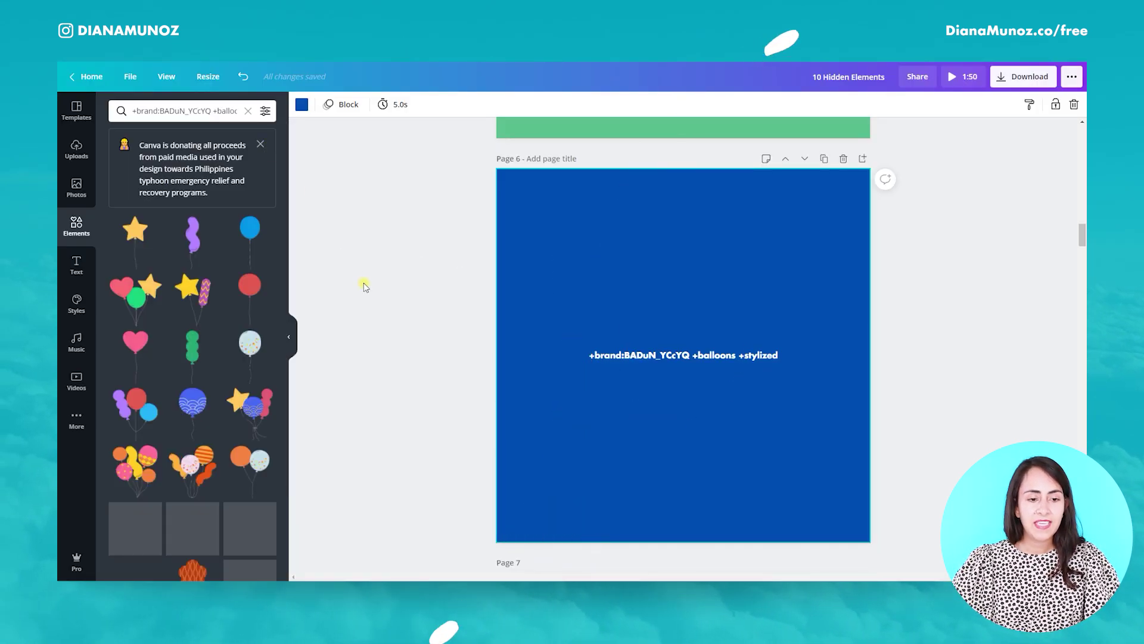
pyautogui.scroll(-1, 255, 385)
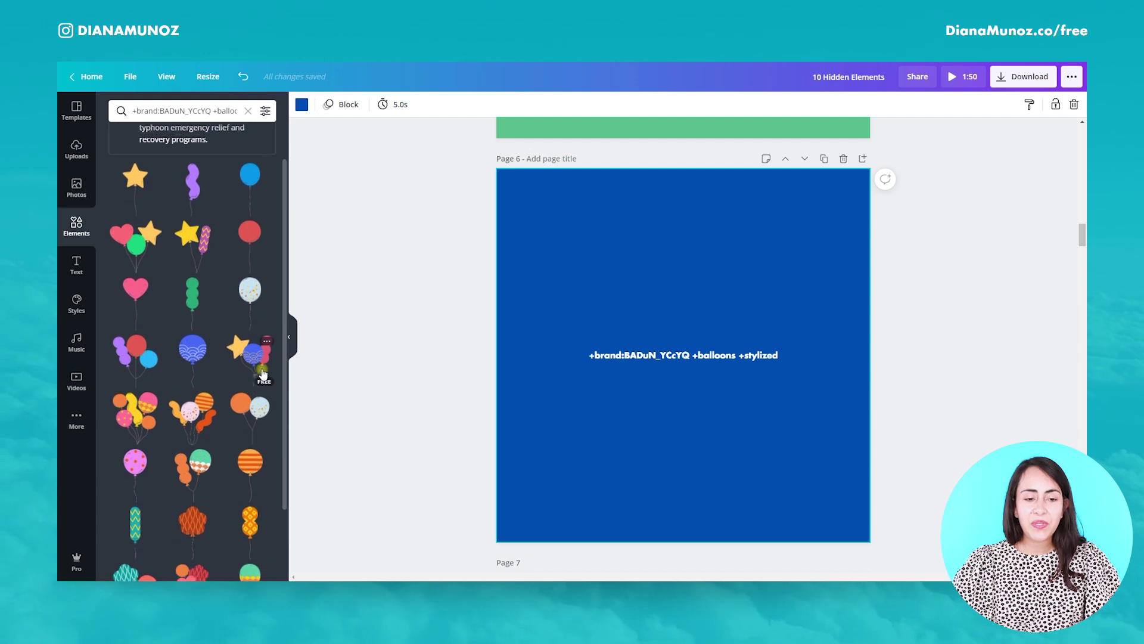
pyautogui.moveTo(287, 312); pyautogui.dragTo(282, 375)
pyautogui.scroll(-1, 282, 376)
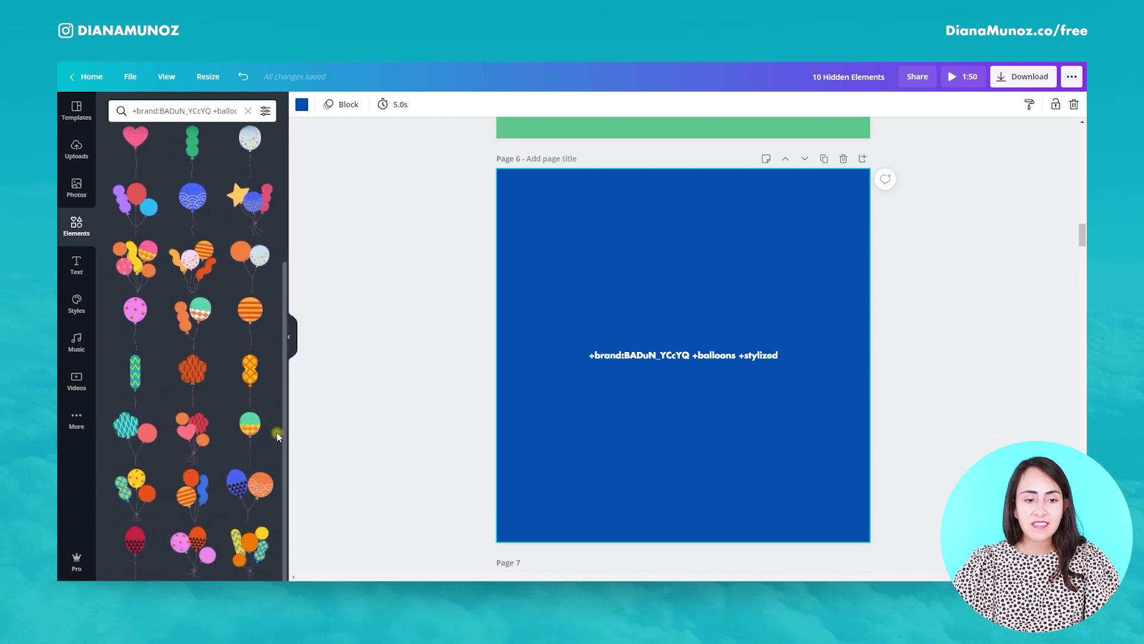
pyautogui.scroll(-1, 435, 297)
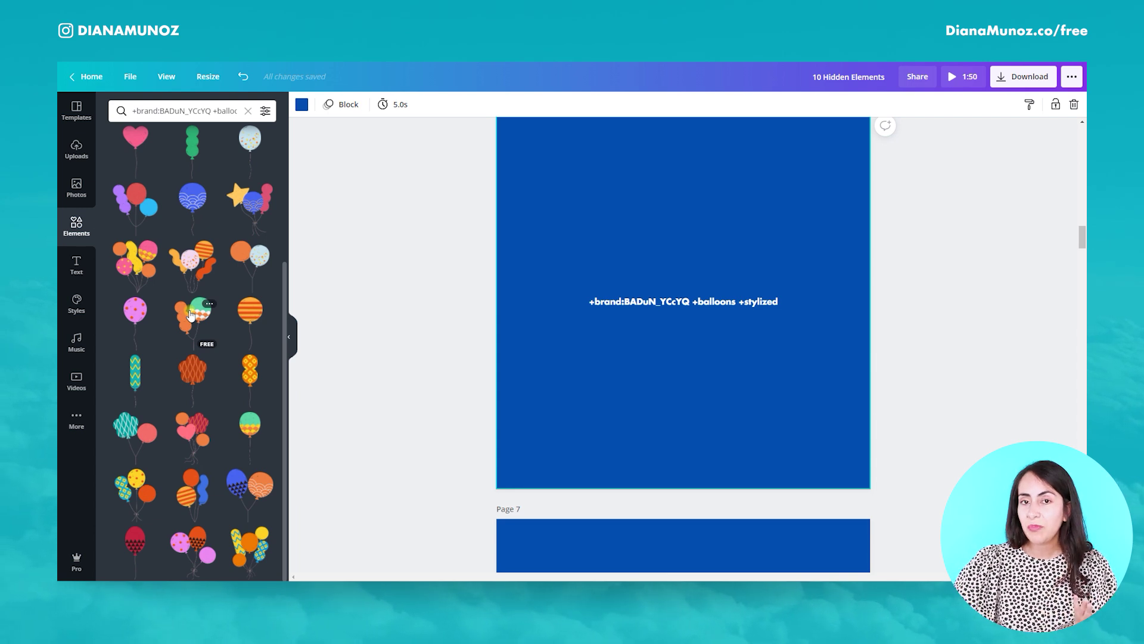
# Step: Scroll to Page 7 and marquee-select its THANKS and 10K text, then deselect
pyautogui.scroll(-5, 383, 301)
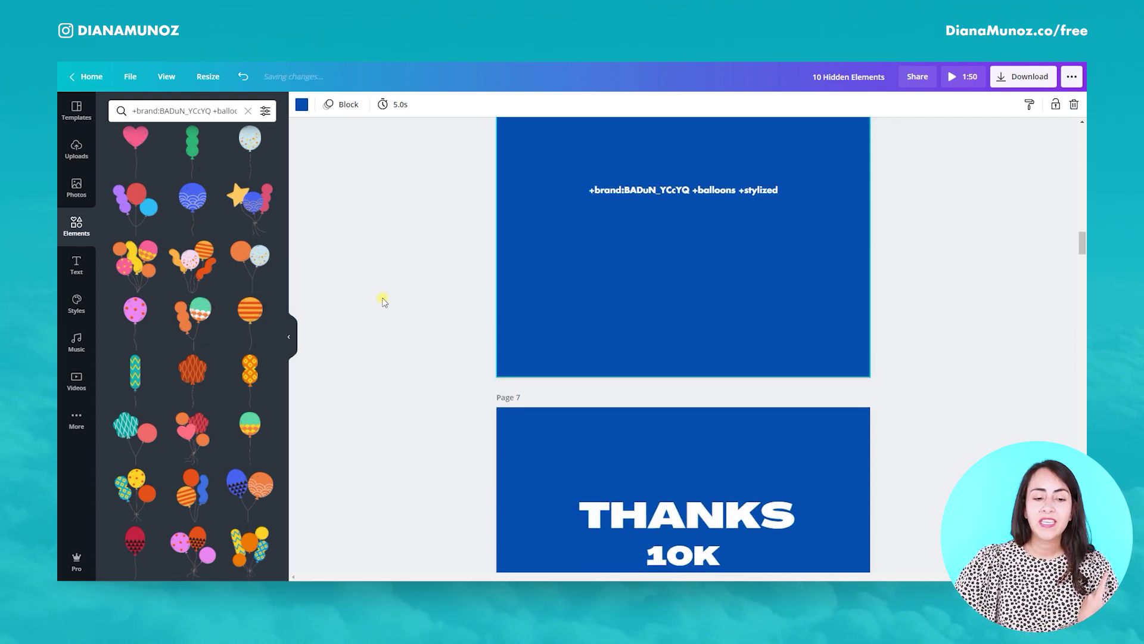
pyautogui.scroll(-1, 393, 292)
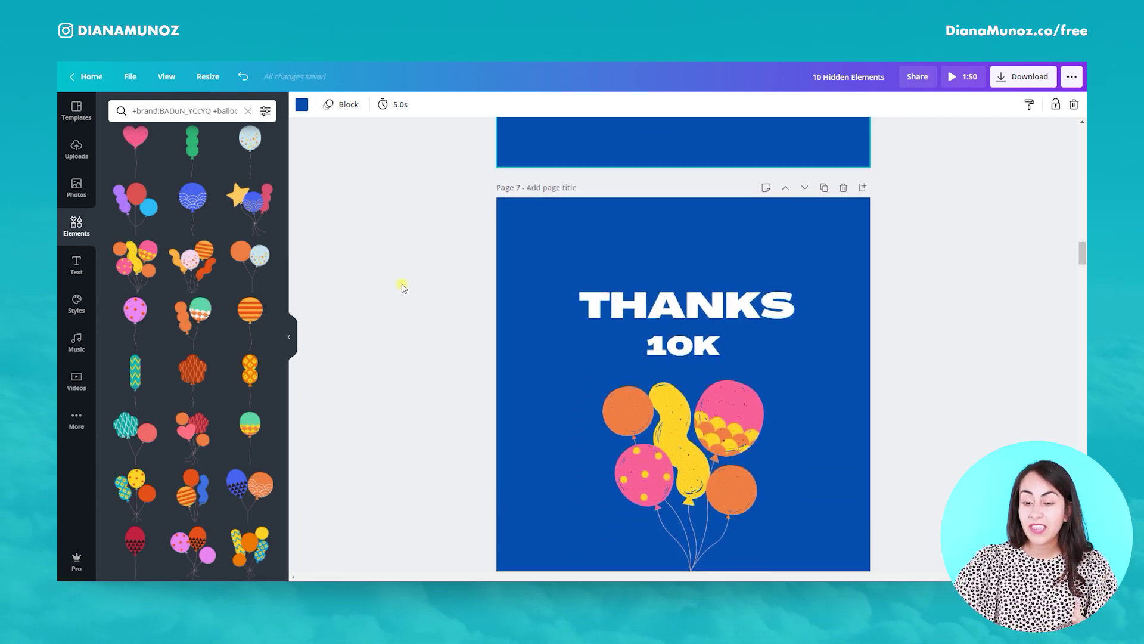
pyautogui.moveTo(663, 201); pyautogui.dragTo(721, 322)
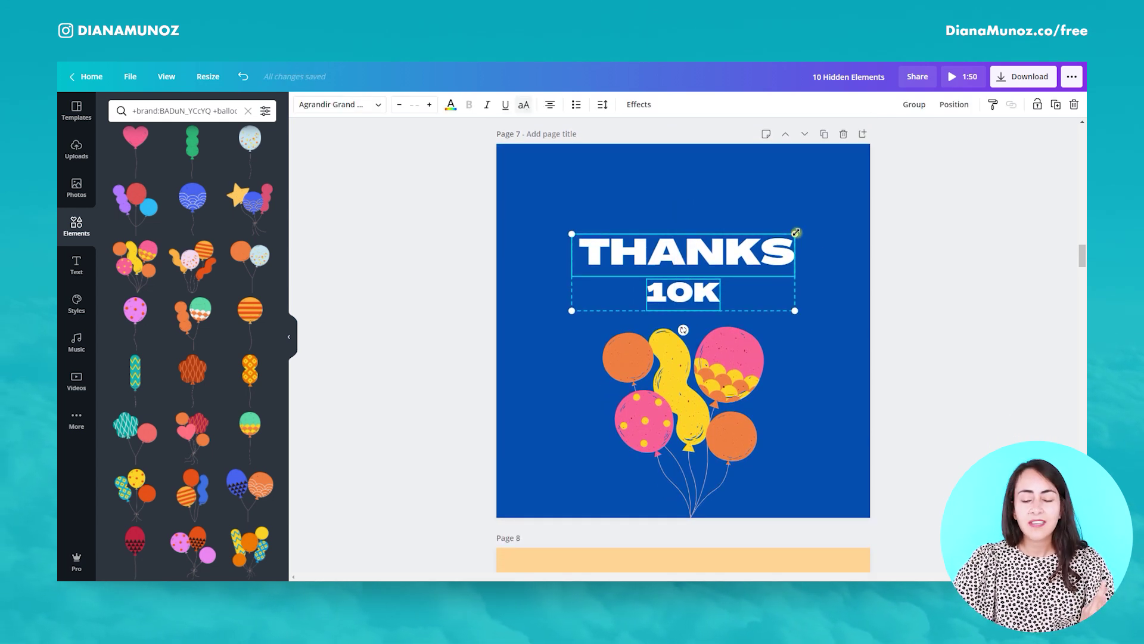
pyautogui.click(833, 204)
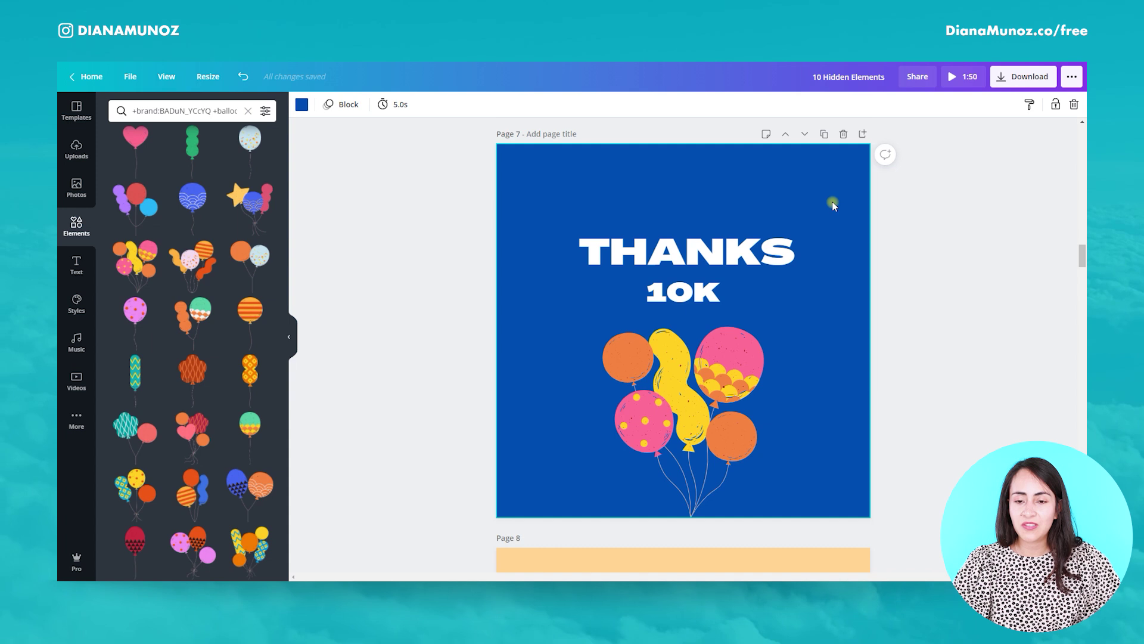
pyautogui.moveTo(772, 255); pyautogui.dragTo(569, 312)
pyautogui.click(981, 285)
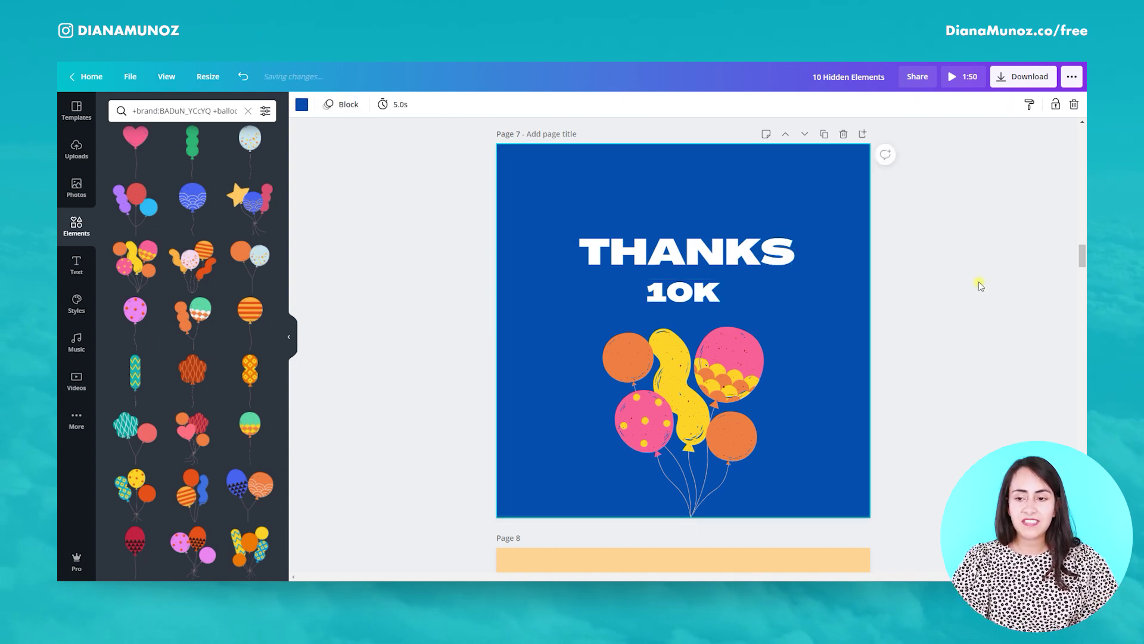
pyautogui.click(1082, 256)
# Step: Scroll to page 8 and copy its floral line search code
pyautogui.scroll(-1, 905, 373)
pyautogui.scroll(-5, 905, 373)
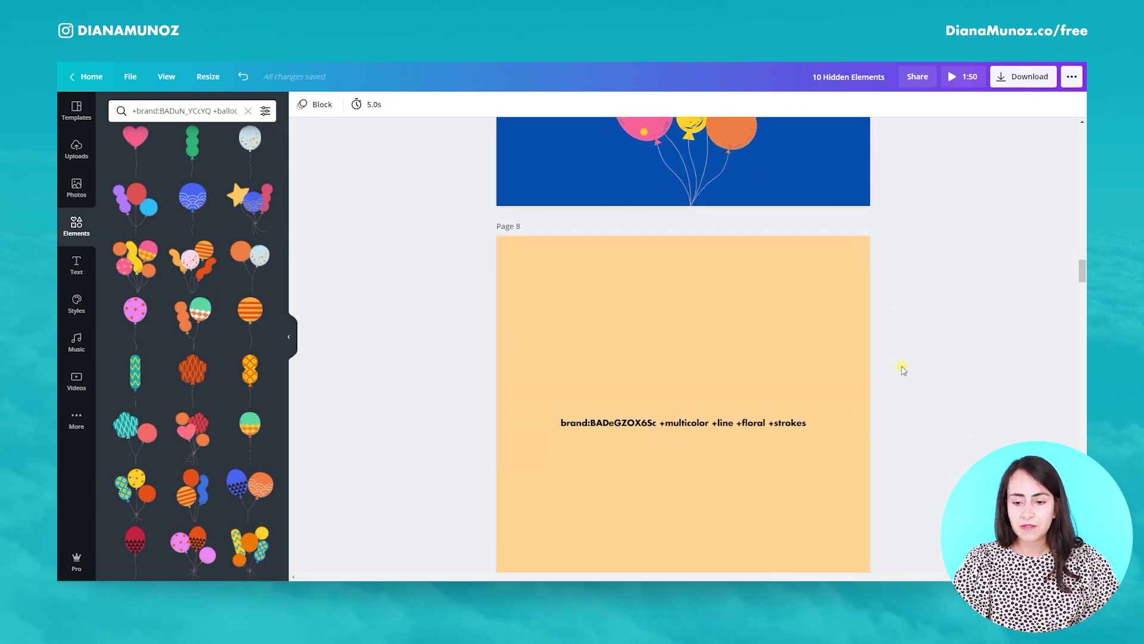
pyautogui.scroll(-1, 902, 370)
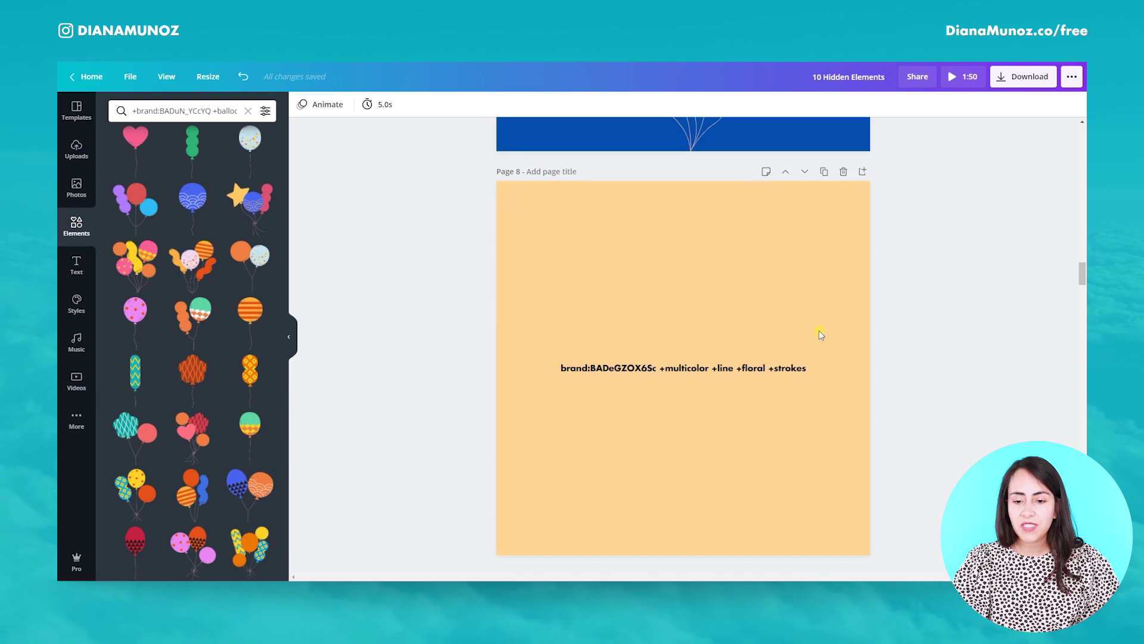
pyautogui.doubleClick(726, 357)
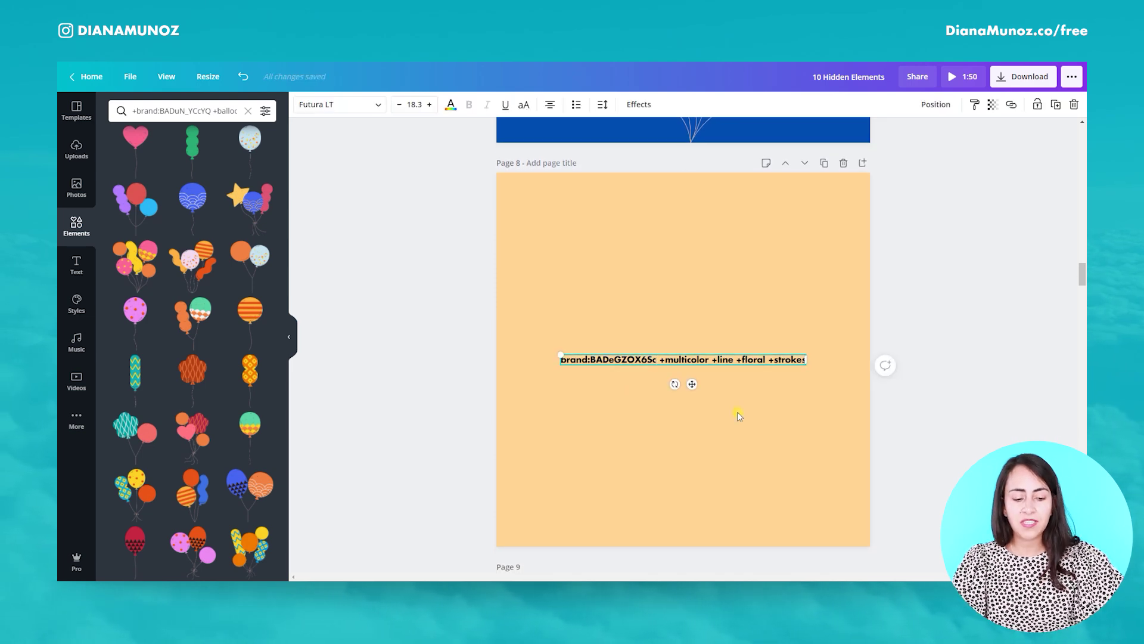
pyautogui.hotkey('ctrl', 'a')
pyautogui.hotkey('ctrl', 'c')
# Step: Paste the floral code into the Elements search and run it
pyautogui.click(188, 113)
pyautogui.hotkey('ctrl', 'v')
pyautogui.press('Return')
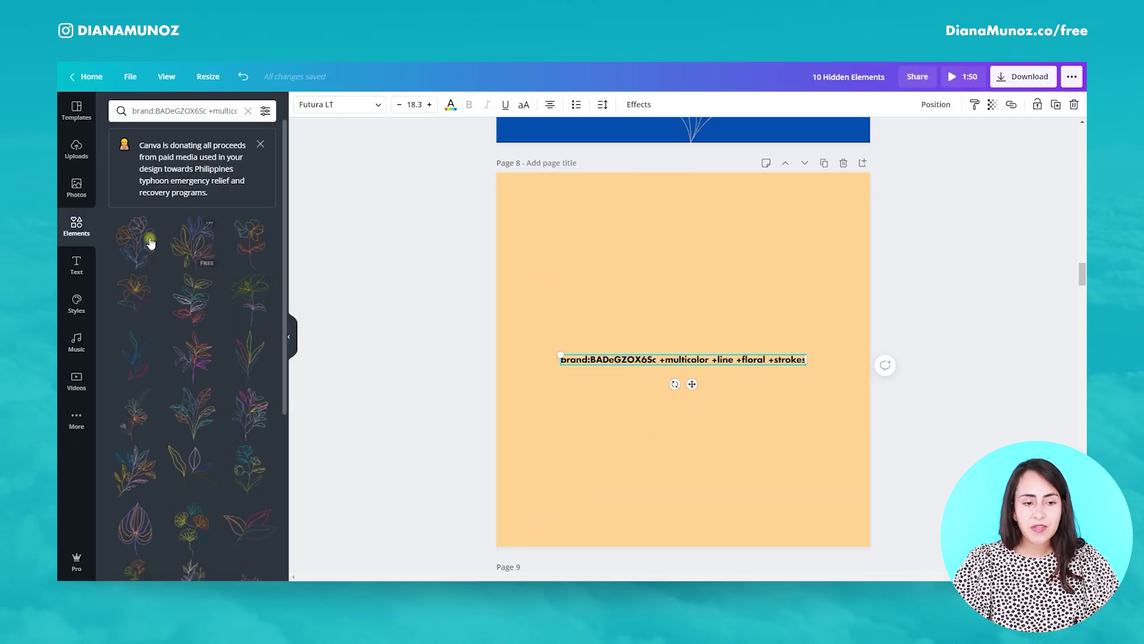
pyautogui.scroll(-3, 149, 245)
pyautogui.scroll(3, 120, 274)
# Step: Place four floral line drawings at page 8's corners, including a rose at bottom-left
pyautogui.click(132, 245)
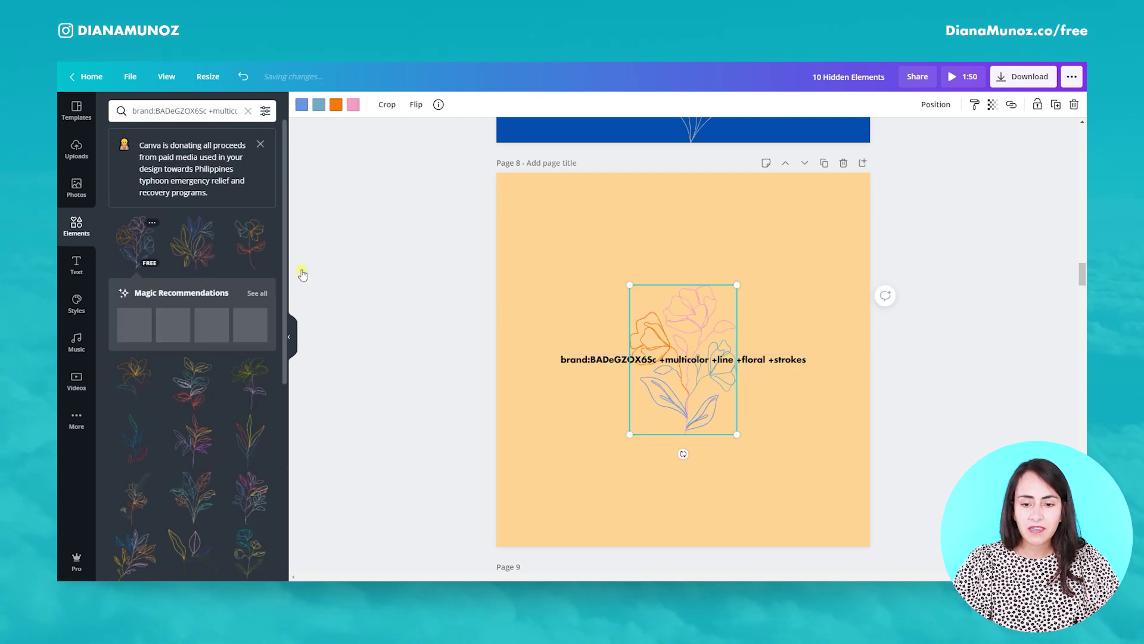
pyautogui.moveTo(732, 312); pyautogui.dragTo(610, 210)
pyautogui.click(199, 387)
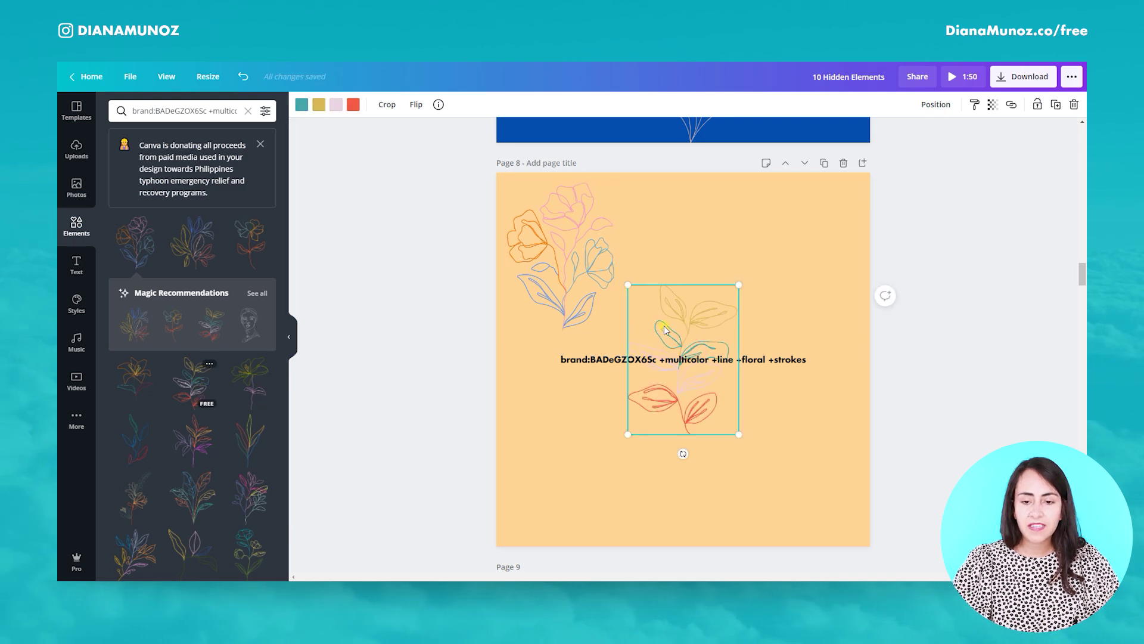
pyautogui.moveTo(665, 330); pyautogui.dragTo(777, 227)
pyautogui.scroll(-2, 231, 449)
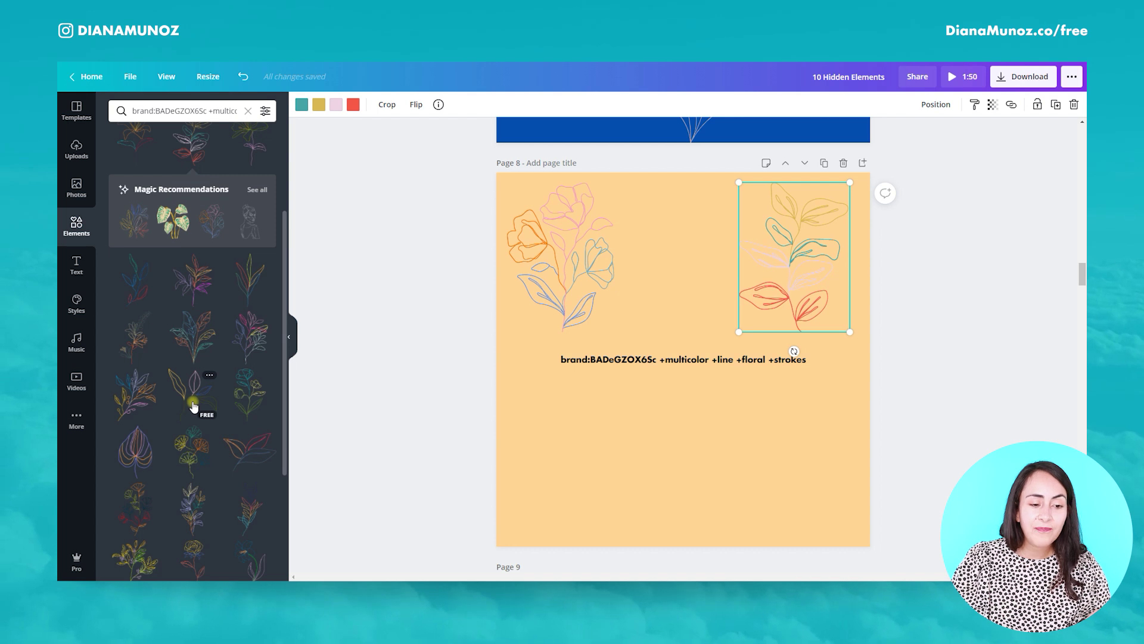
pyautogui.click(202, 381)
pyautogui.moveTo(636, 399); pyautogui.dragTo(734, 490)
pyautogui.click(210, 469)
pyautogui.moveTo(686, 403); pyautogui.dragTo(555, 494)
# Step: Delete all four floral drawings, leaving page 8 with only its code text
pyautogui.moveTo(902, 276); pyautogui.dragTo(506, 182)
pyautogui.click(1073, 104)
pyautogui.moveTo(925, 423); pyautogui.dragTo(554, 477)
pyautogui.press('Delete')
# Step: Select page 9's flower line art, try a colourful flower at upper right, then delete it
pyautogui.scroll(-4, 1045, 268)
pyautogui.scroll(-3, 1004, 319)
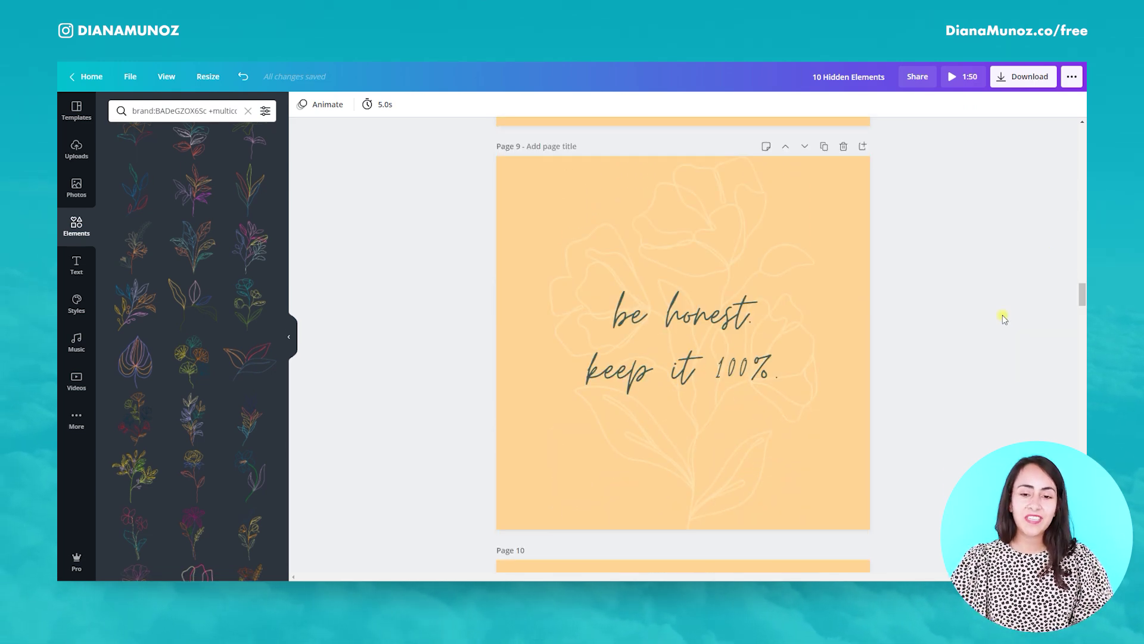
pyautogui.click(739, 177)
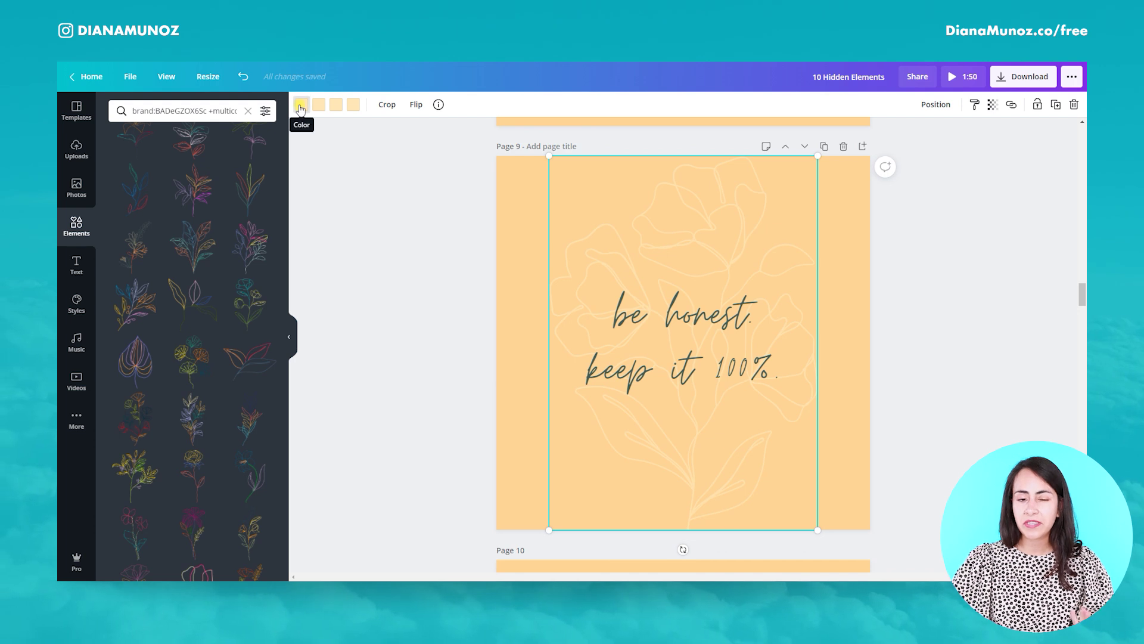
pyautogui.click(248, 253)
pyautogui.scroll(-5, 248, 511)
pyautogui.scroll(-1, 675, 304)
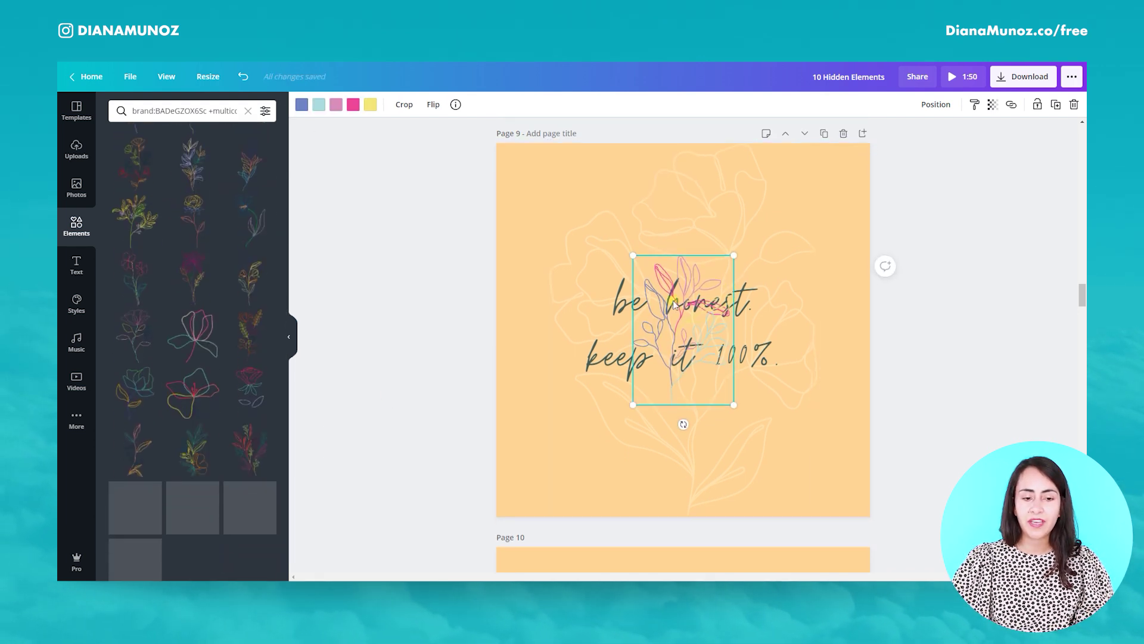
pyautogui.moveTo(675, 304); pyautogui.dragTo(799, 238)
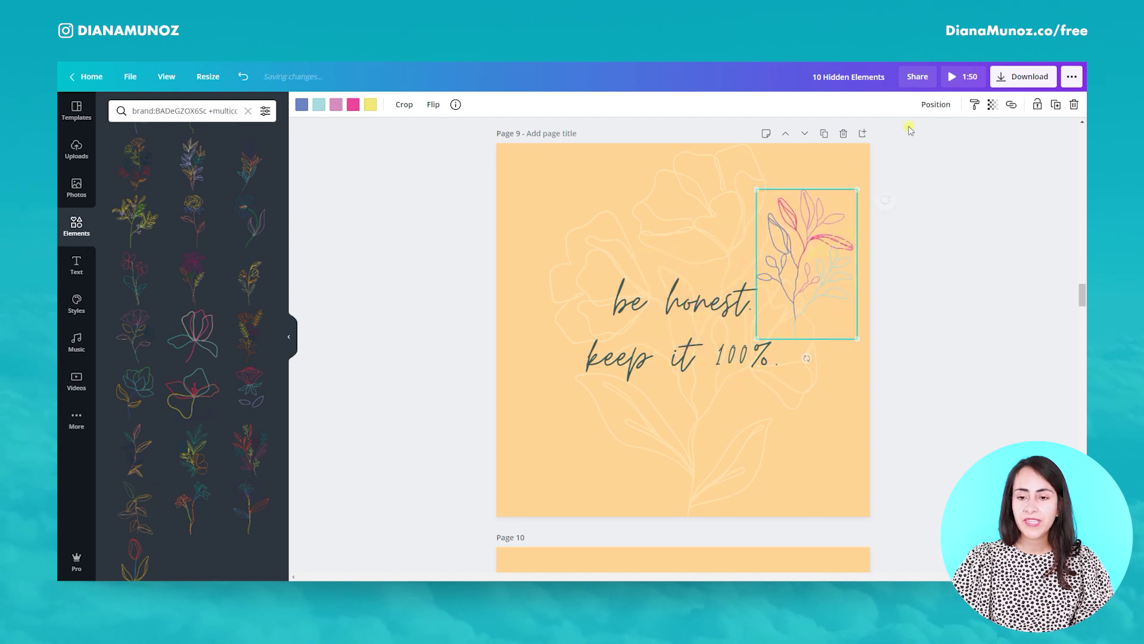
pyautogui.click(1073, 105)
# Step: Lower the flower line art's transparency, then deselect it
pyautogui.scroll(1, 689, 316)
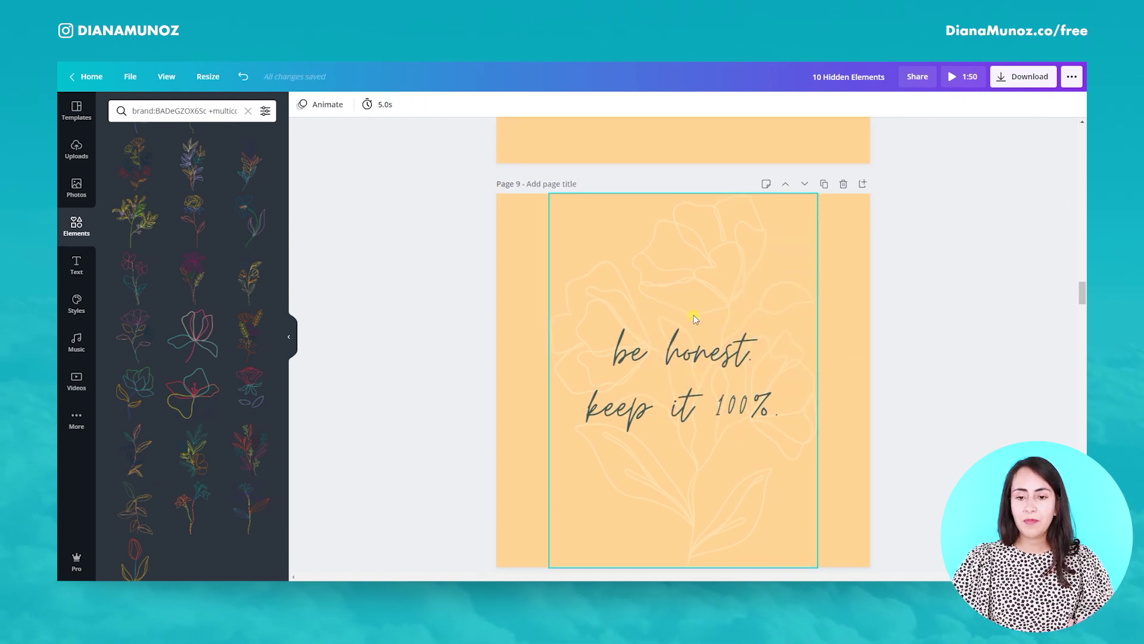
pyautogui.scroll(-1, 921, 331)
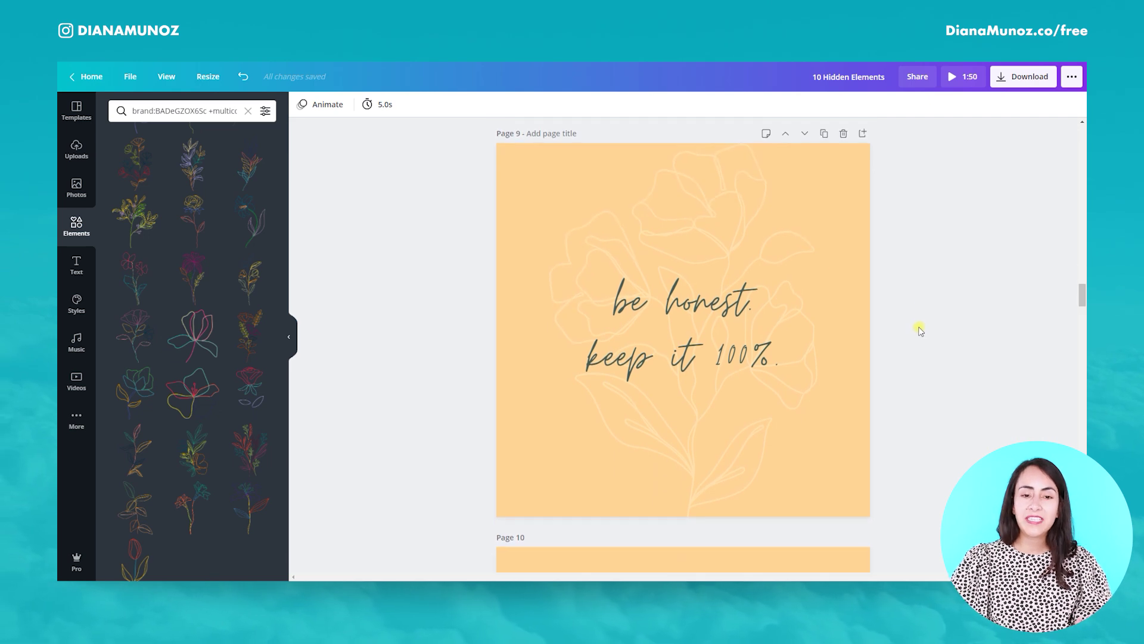
pyautogui.scroll(1, 921, 331)
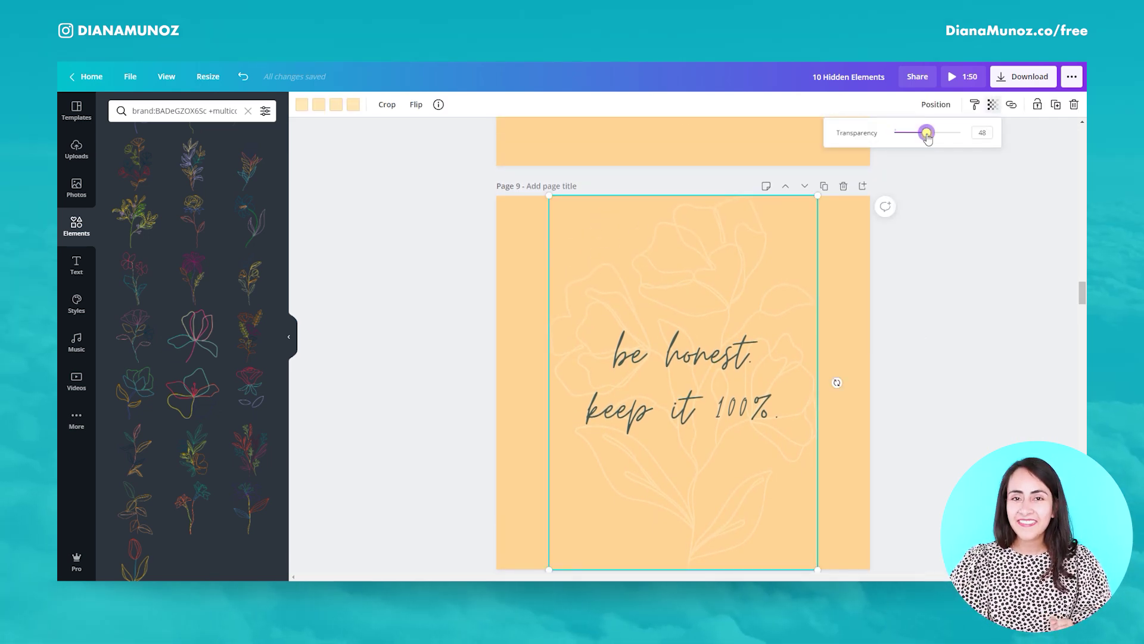
pyautogui.moveTo(935, 137)
pyautogui.mouseDown()
pyautogui.moveTo(951, 137)
pyautogui.moveTo(929, 137)
pyautogui.mouseUp()
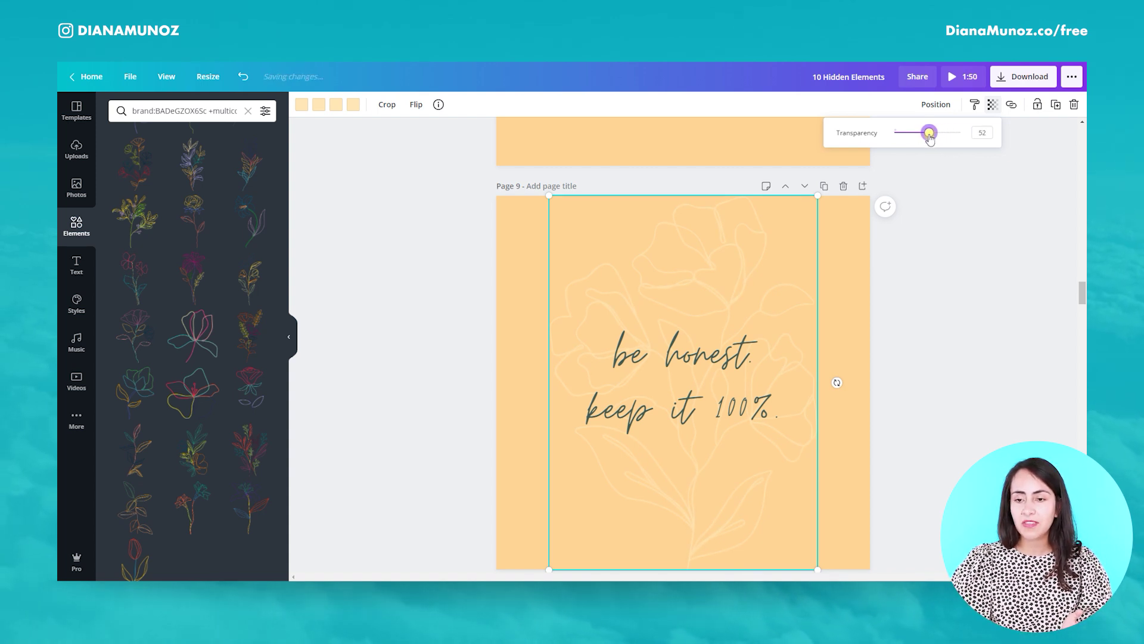
pyautogui.click(992, 264)
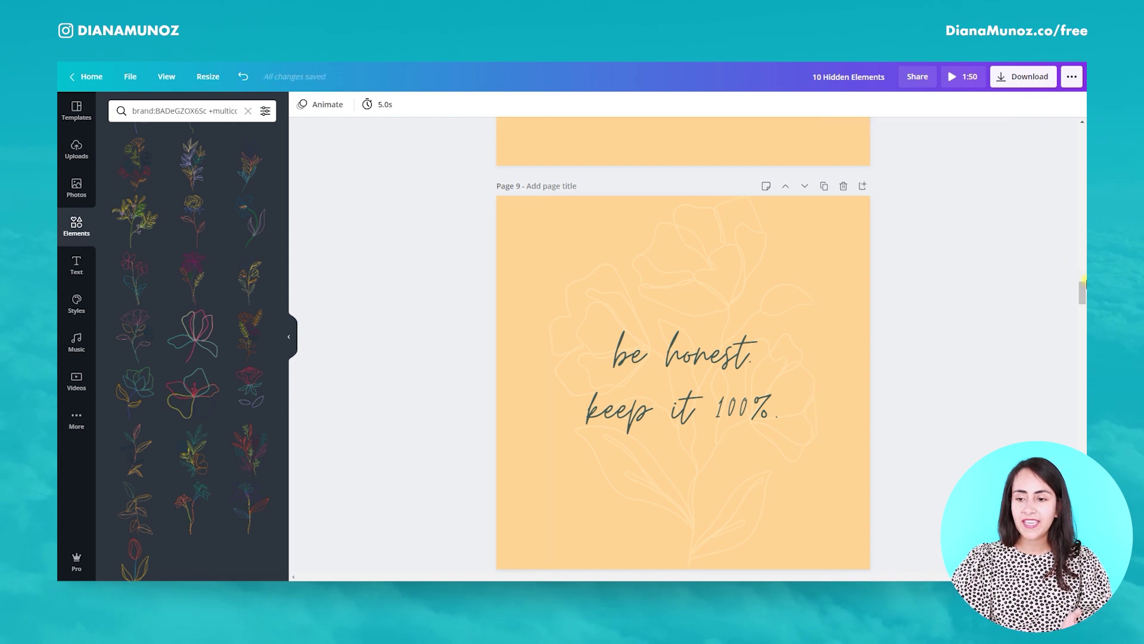
pyautogui.moveTo(1083, 291); pyautogui.dragTo(1084, 314)
# Step: Copy Page 10's sticker code into the Elements search, replacing the previous query, and run it
pyautogui.click(683, 348)
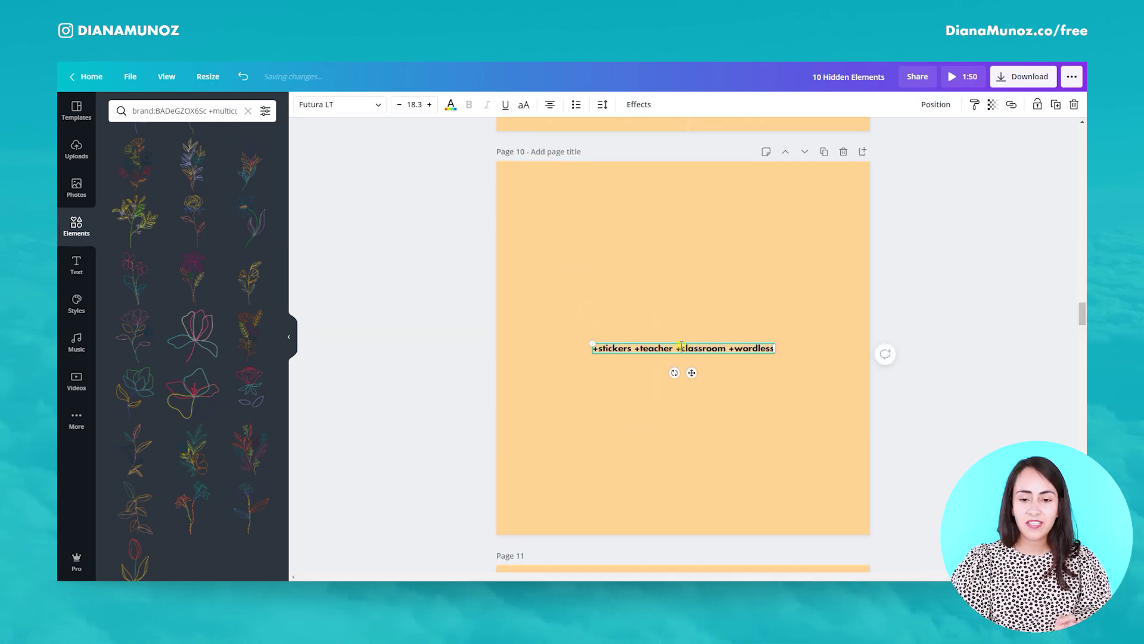
pyautogui.hotkey('ctrl', 'a')
pyautogui.hotkey('ctrl', 'c')
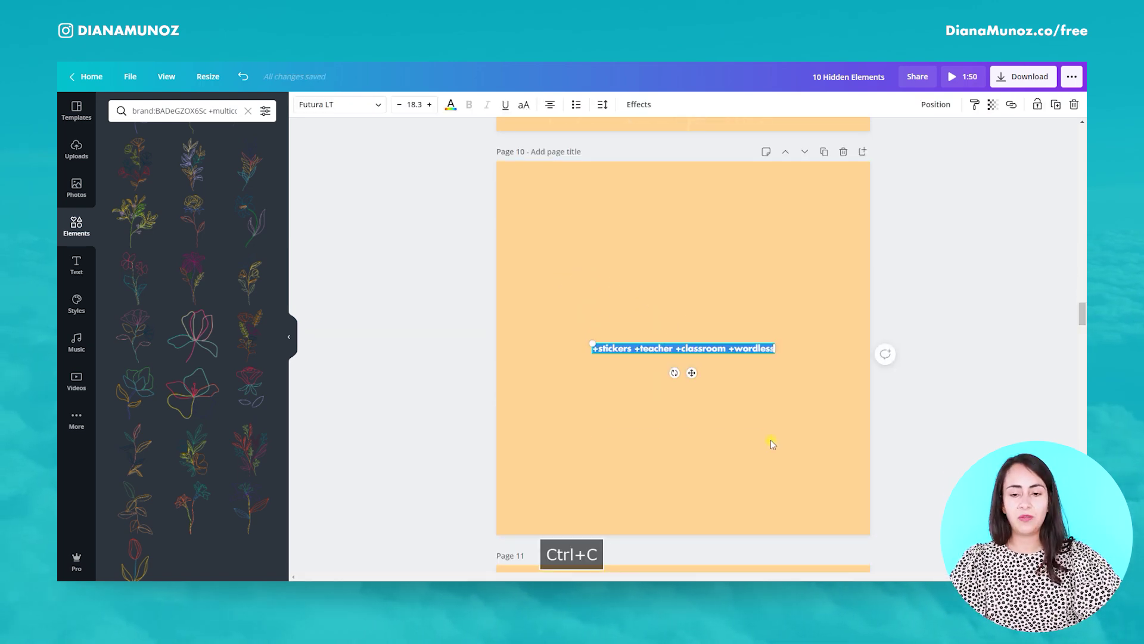
pyautogui.click(185, 110)
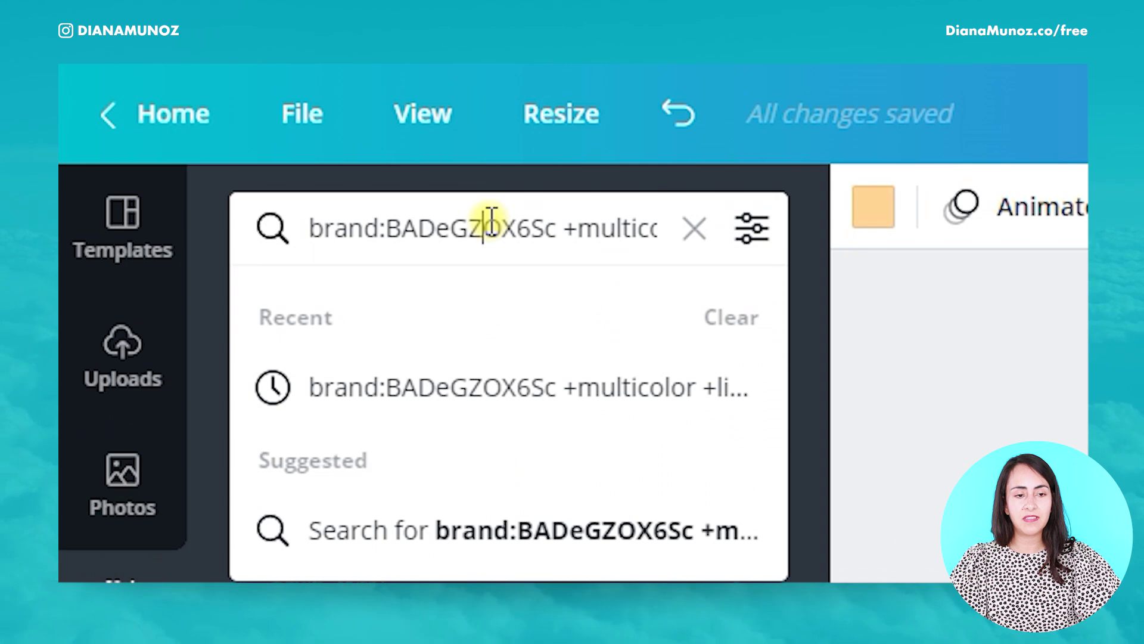
pyautogui.hotkey('ctrl', 'a')
pyautogui.hotkey('ctrl', 'v')
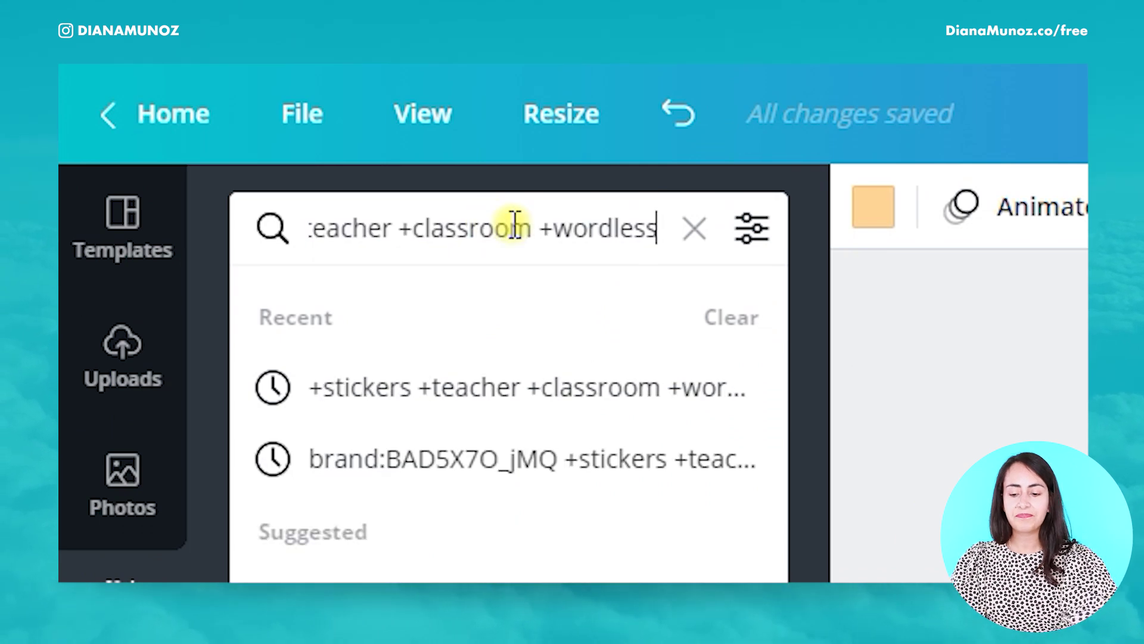
pyautogui.press('Return')
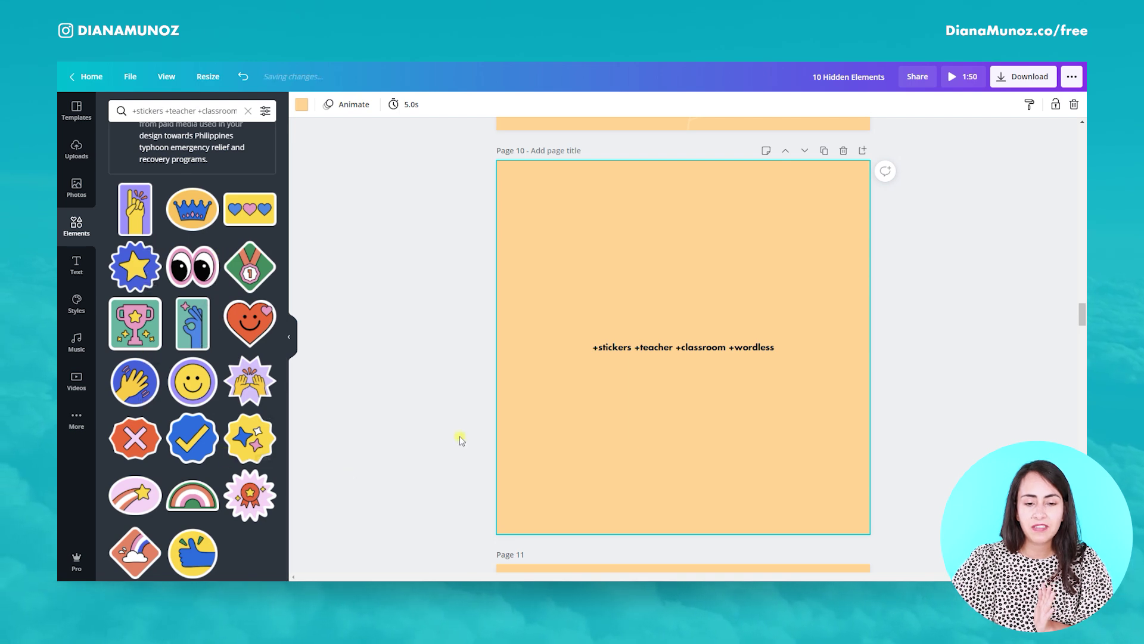
# Step: Select Page 11's Be kind. text and page, press Escape, and scroll down to Page 12
pyautogui.scroll(-5, 1011, 369)
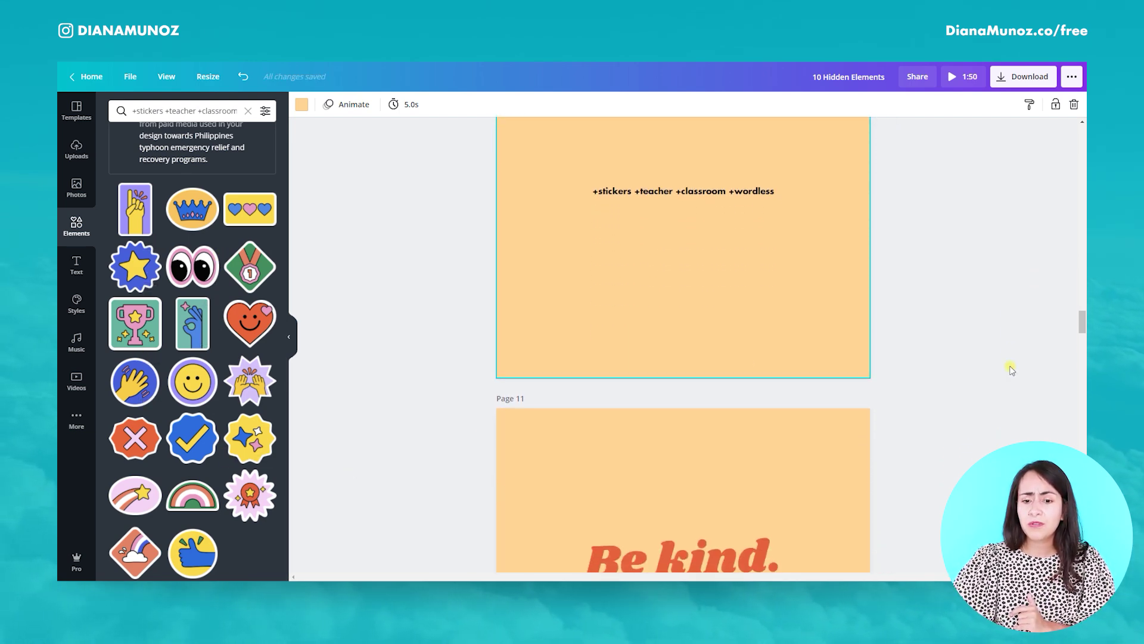
pyautogui.scroll(-2, 1011, 370)
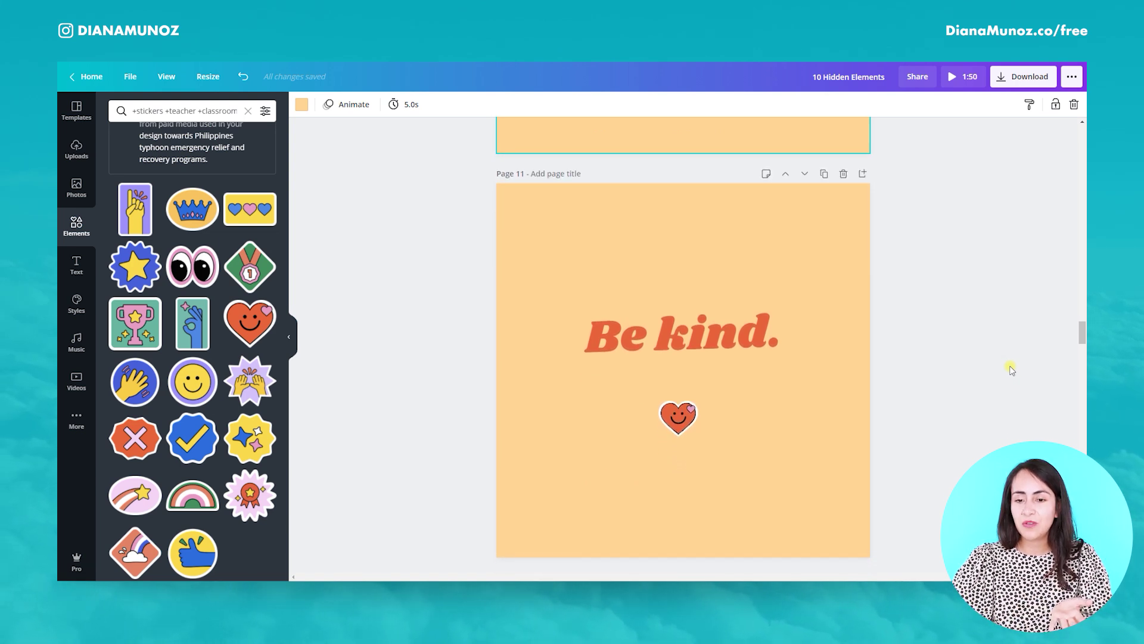
pyautogui.scroll(-1, 1011, 366)
pyautogui.click(820, 281)
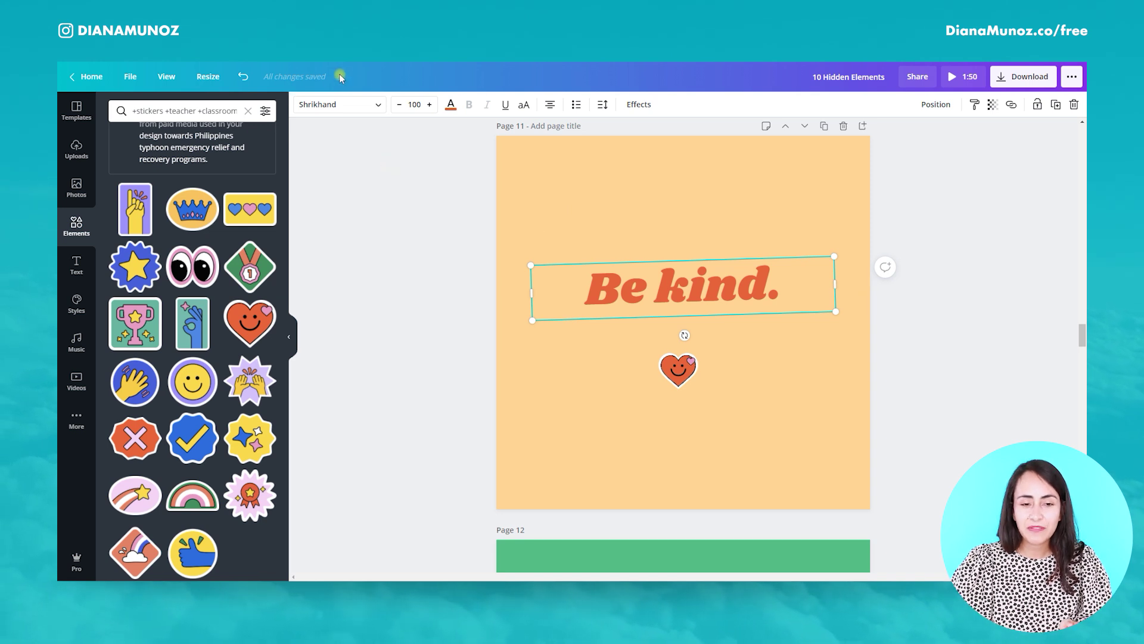
pyautogui.click(774, 221)
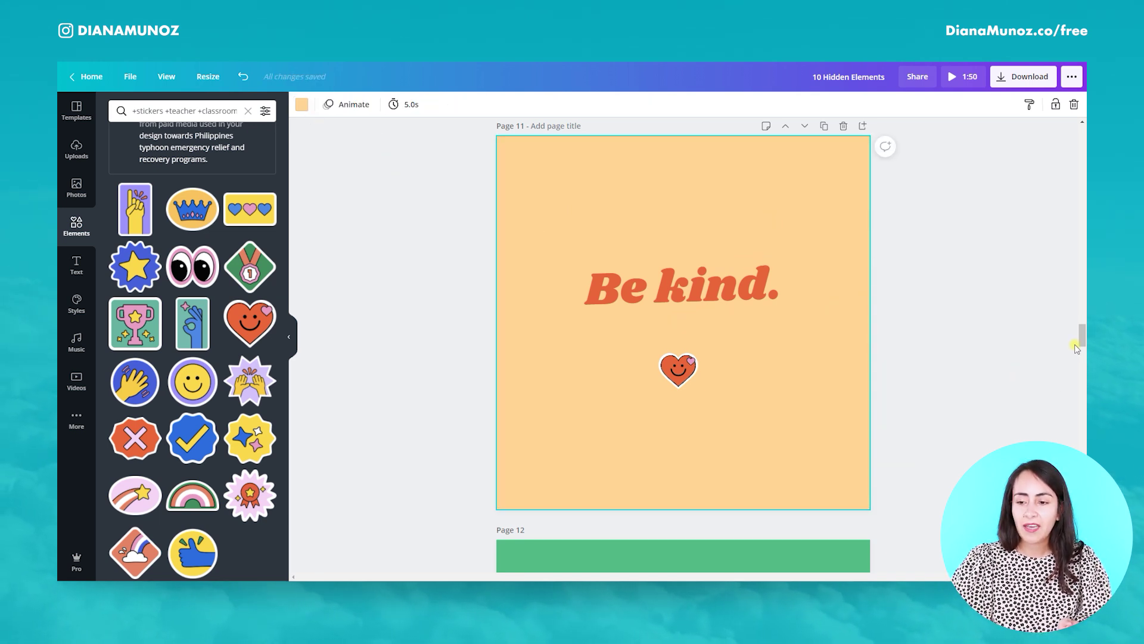
pyautogui.scroll(2, 1084, 338)
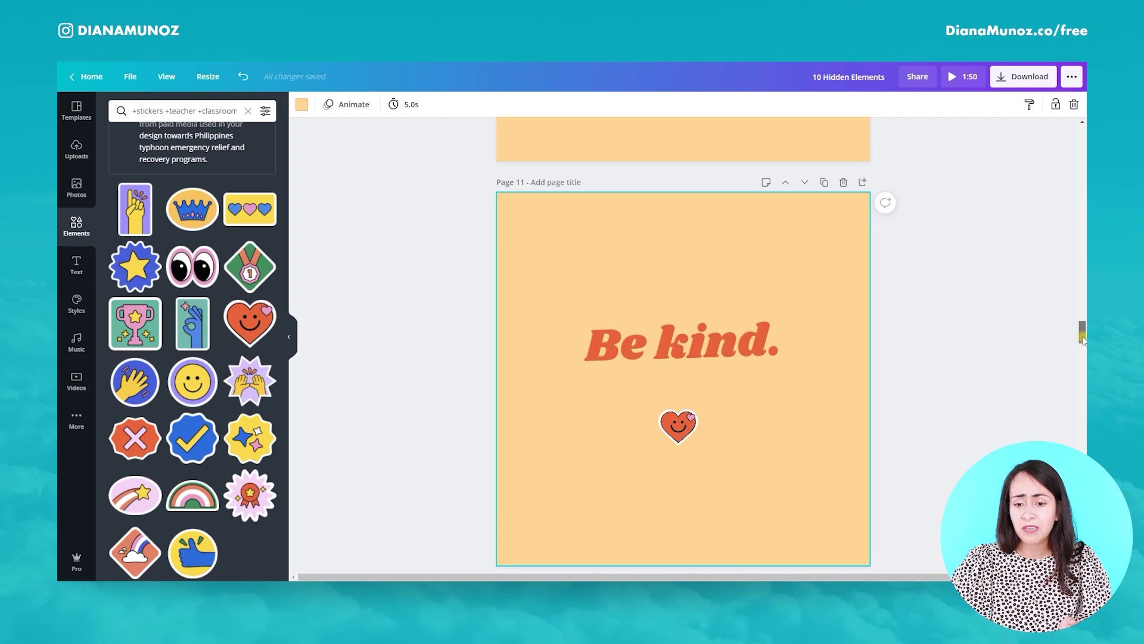
pyautogui.press('Escape')
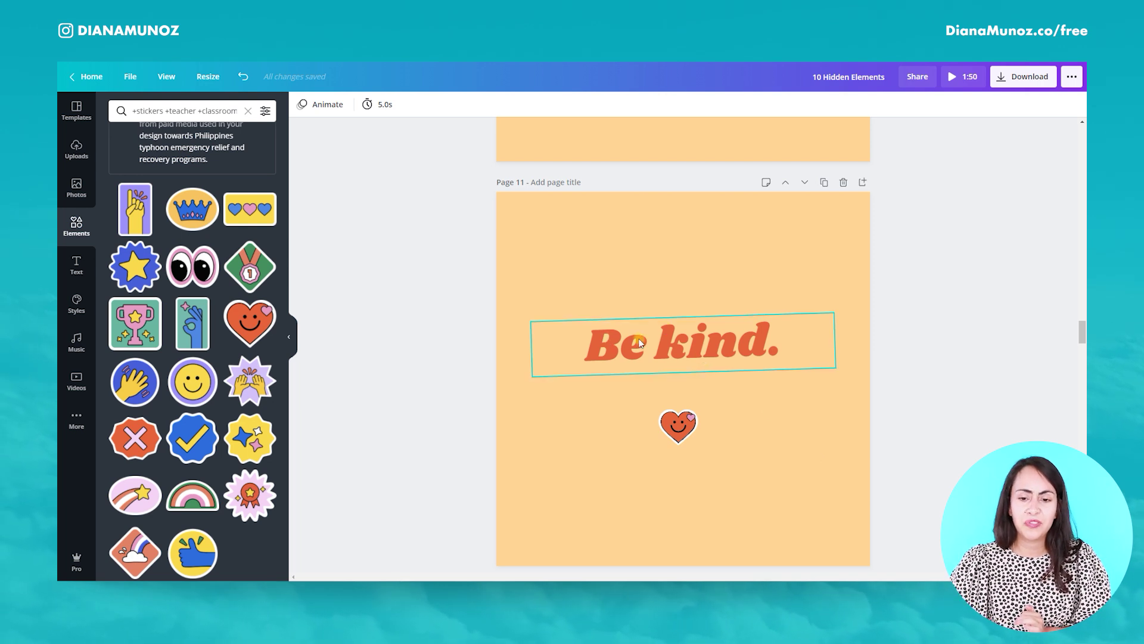
pyautogui.moveTo(1085, 332); pyautogui.dragTo(1085, 334)
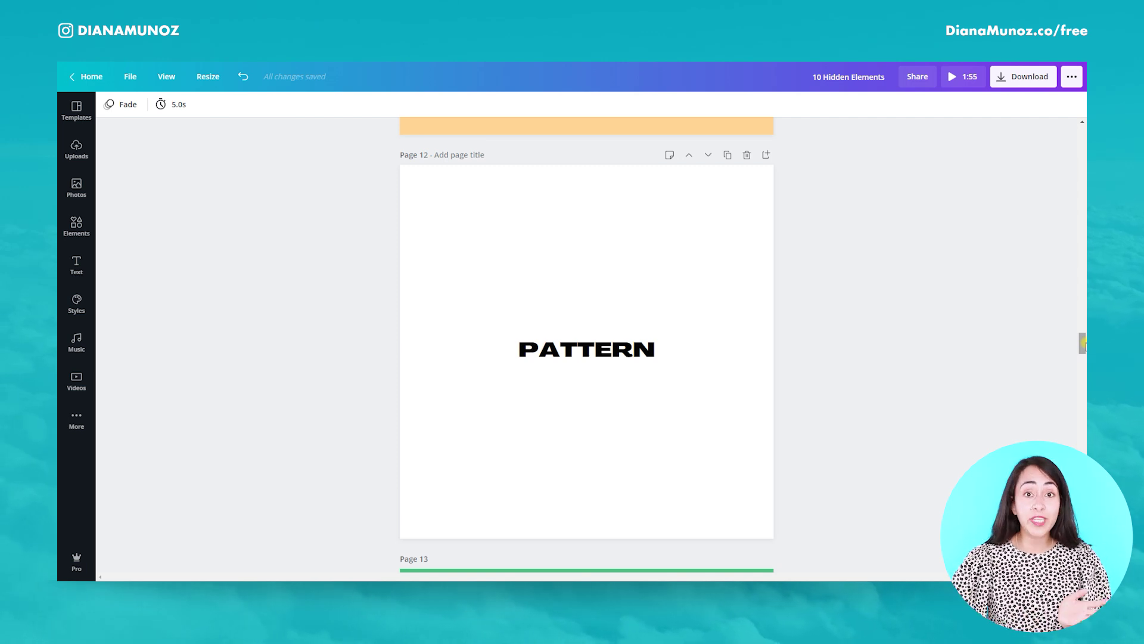
# Step: Copy Page 13's code 'brand:BADxbsl67kc +curvy', run it in the Elements search, and browse the curvy results
pyautogui.moveTo(1083, 345); pyautogui.dragTo(1083, 360)
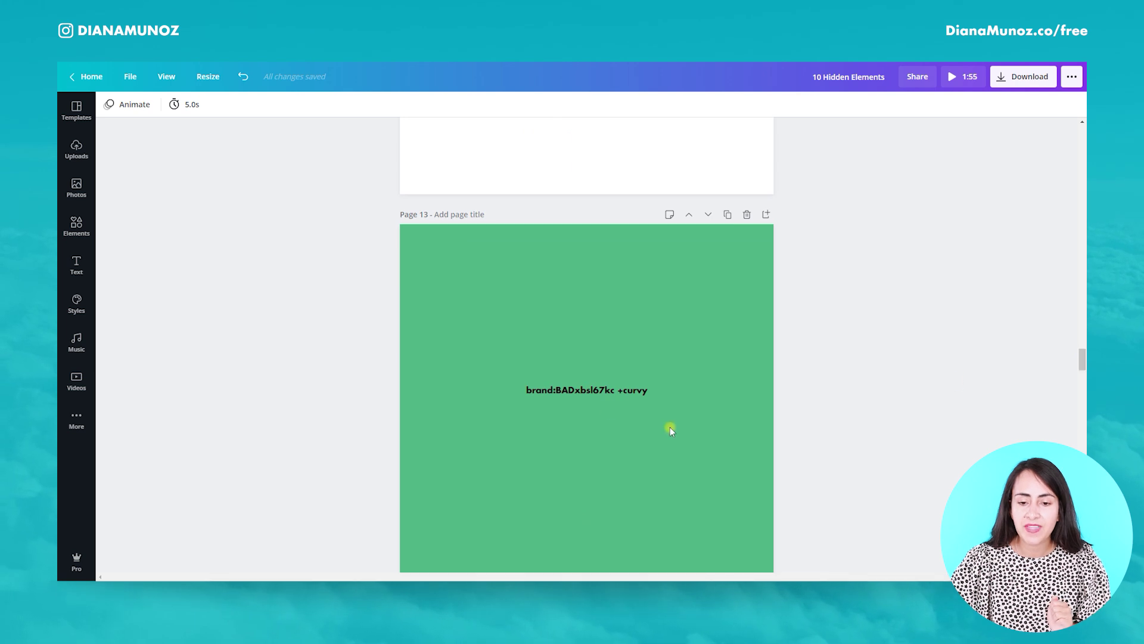
pyautogui.doubleClick(575, 396)
pyautogui.hotkey('ctrl', 'a')
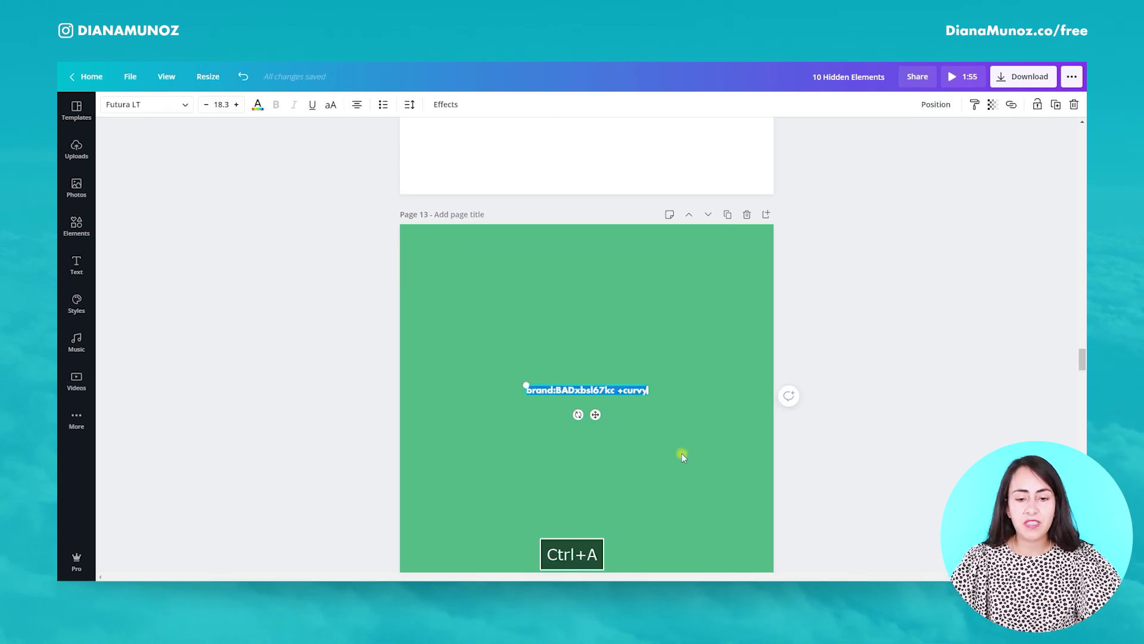
pyautogui.hotkey('ctrl', 'c')
pyautogui.click(661, 454)
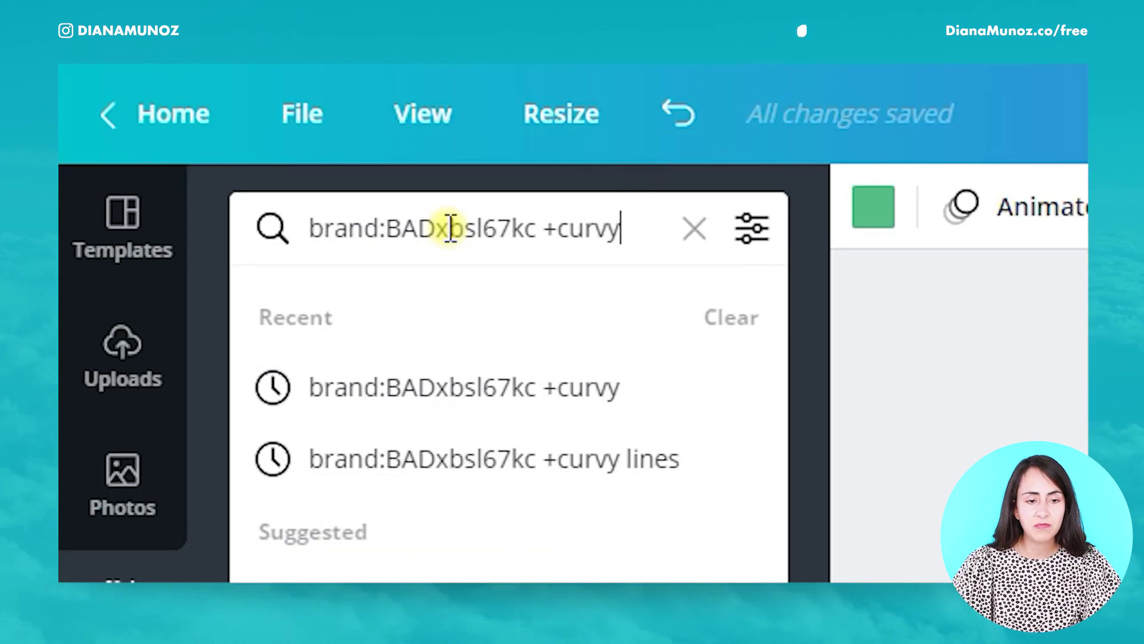
pyautogui.press('Return')
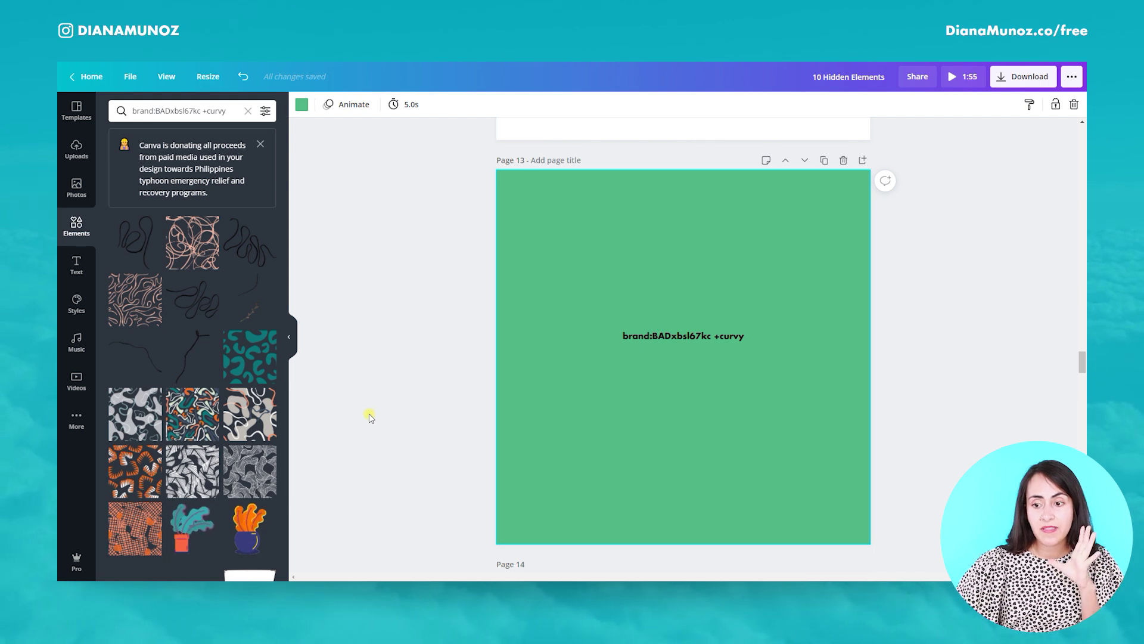
pyautogui.scroll(-1, 370, 417)
pyautogui.scroll(-5, 369, 418)
pyautogui.scroll(-3, 370, 418)
pyautogui.scroll(-1, 281, 354)
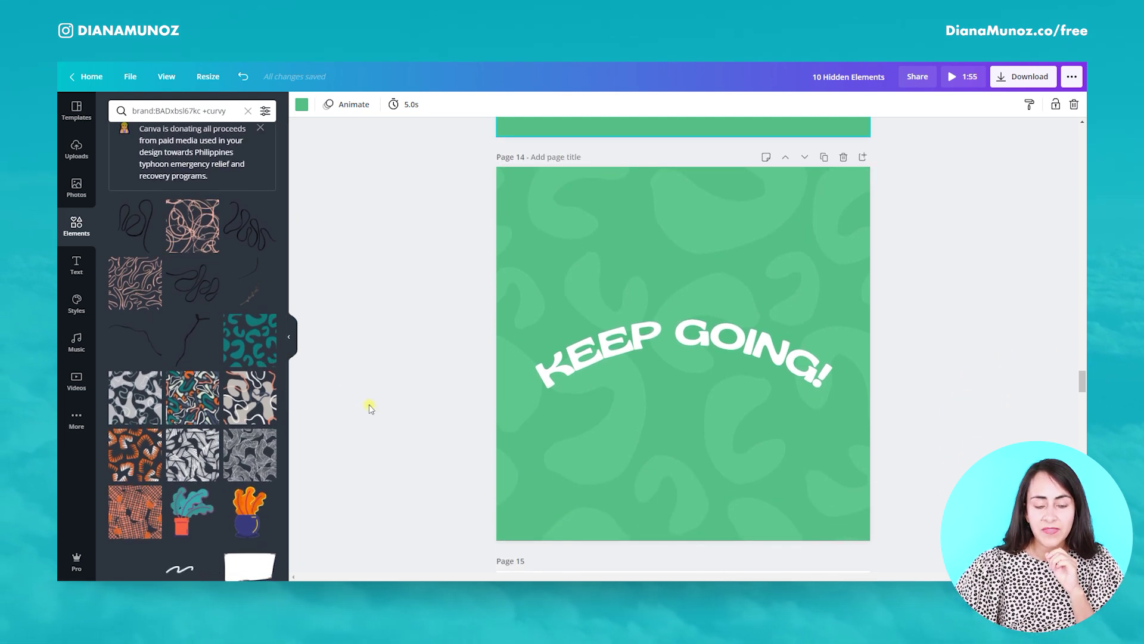
pyautogui.scroll(6, 370, 406)
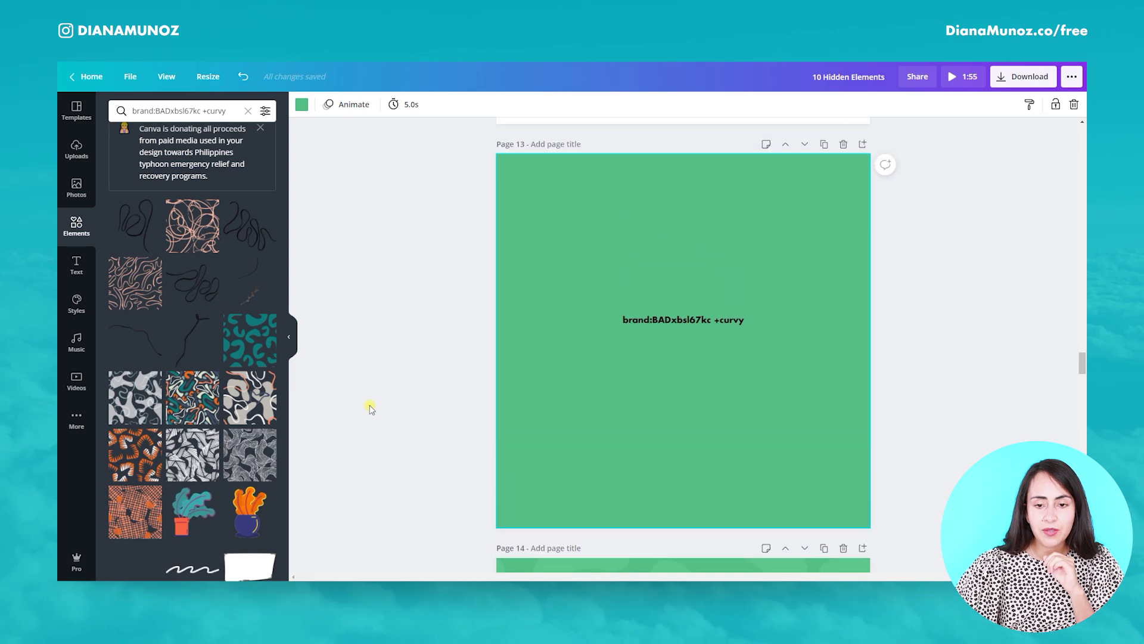
pyautogui.scroll(1, 369, 406)
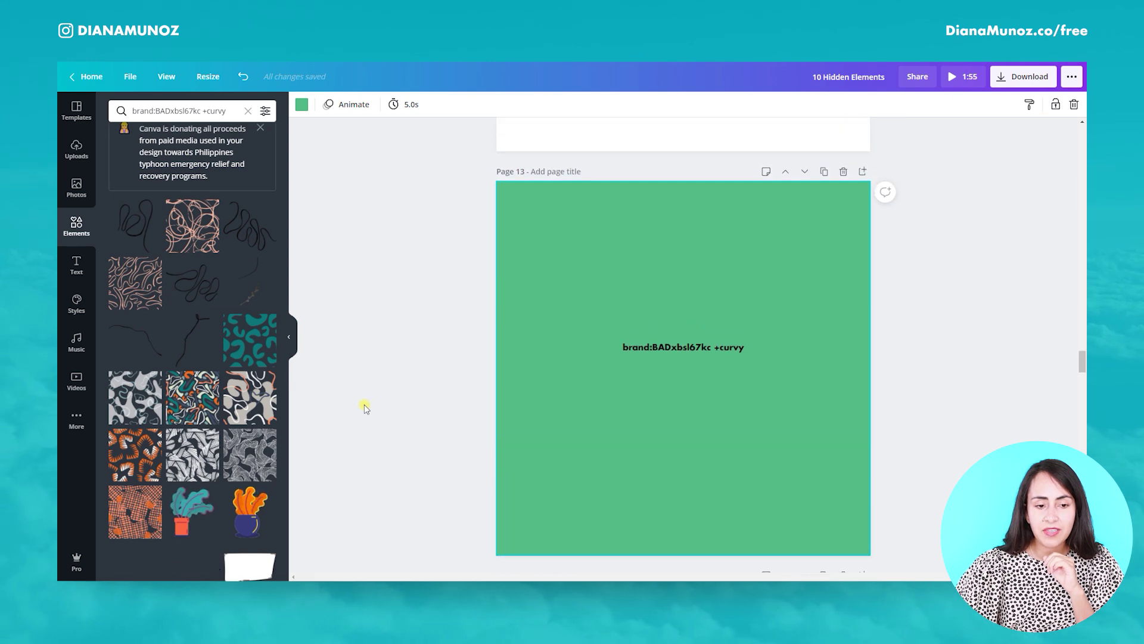
# Step: Try the pink curvy line pattern at page 13's top-left, enlarged and faded, then delete it
pyautogui.click(185, 235)
pyautogui.moveTo(734, 416); pyautogui.dragTo(886, 536)
pyautogui.scroll(-5, 916, 478)
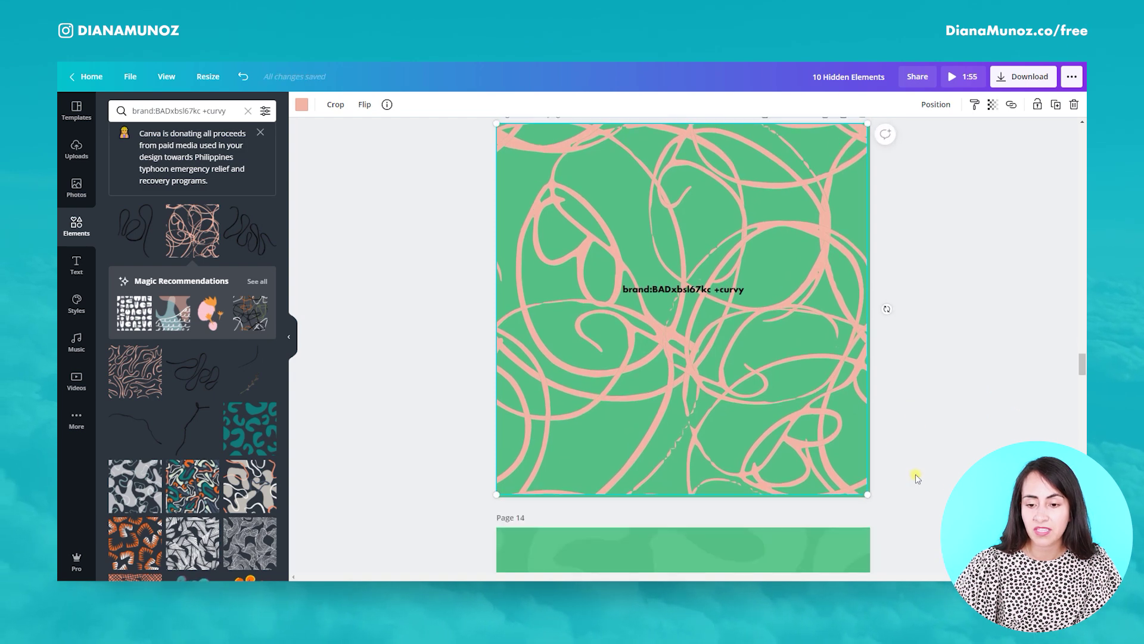
pyautogui.scroll(1, 916, 478)
pyautogui.scroll(3, 916, 478)
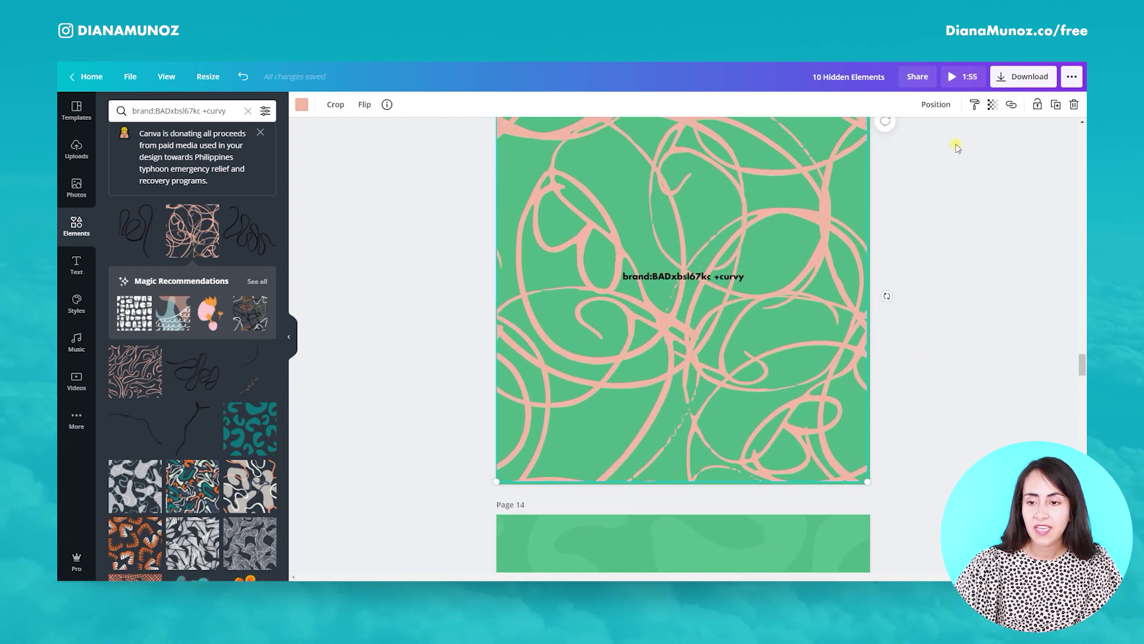
pyautogui.moveTo(869, 497); pyautogui.dragTo(879, 500)
pyautogui.click(991, 106)
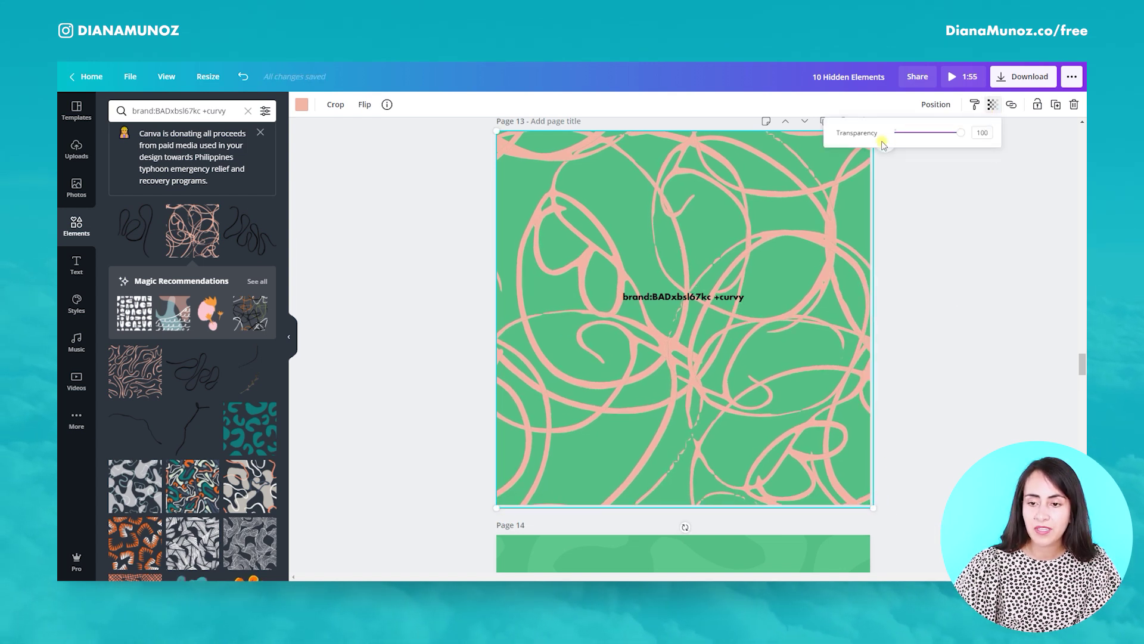
pyautogui.moveTo(914, 132); pyautogui.dragTo(912, 132)
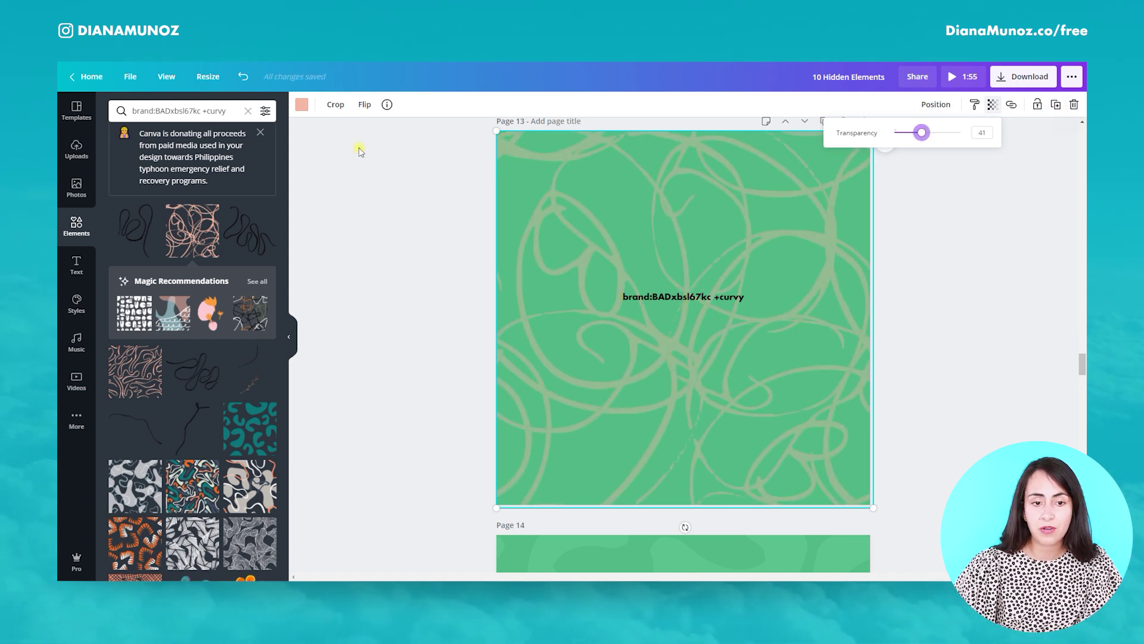
pyautogui.click(1076, 104)
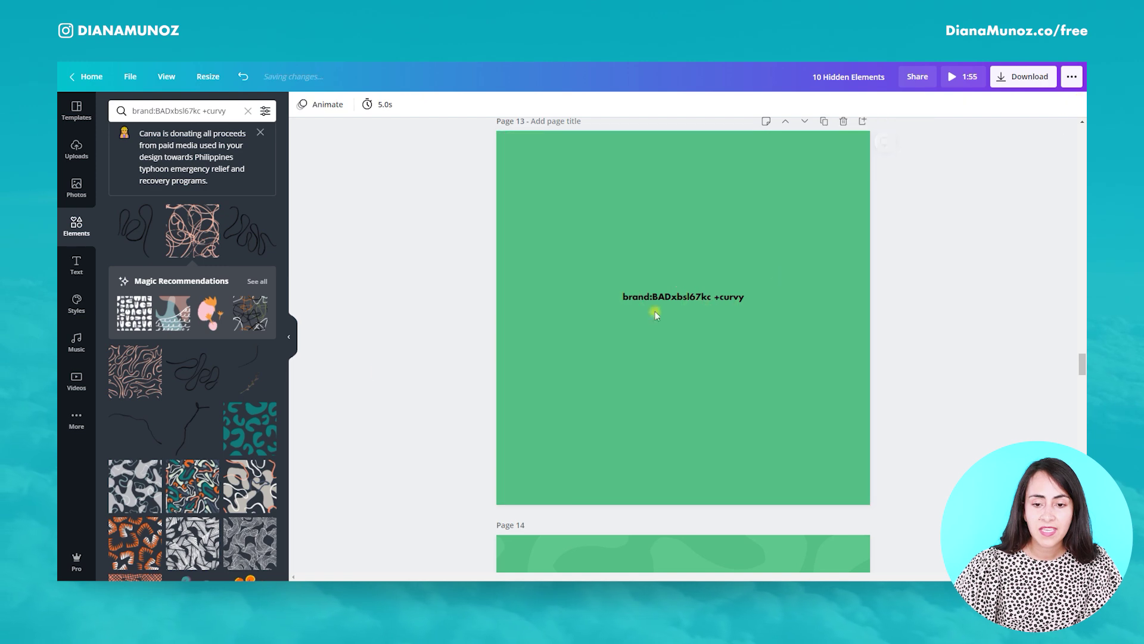
# Step: Place grey, orange-and-teal and striped curvy patterns in the corners, then delete them all
pyautogui.scroll(-1, 215, 471)
pyautogui.scroll(-1, 215, 473)
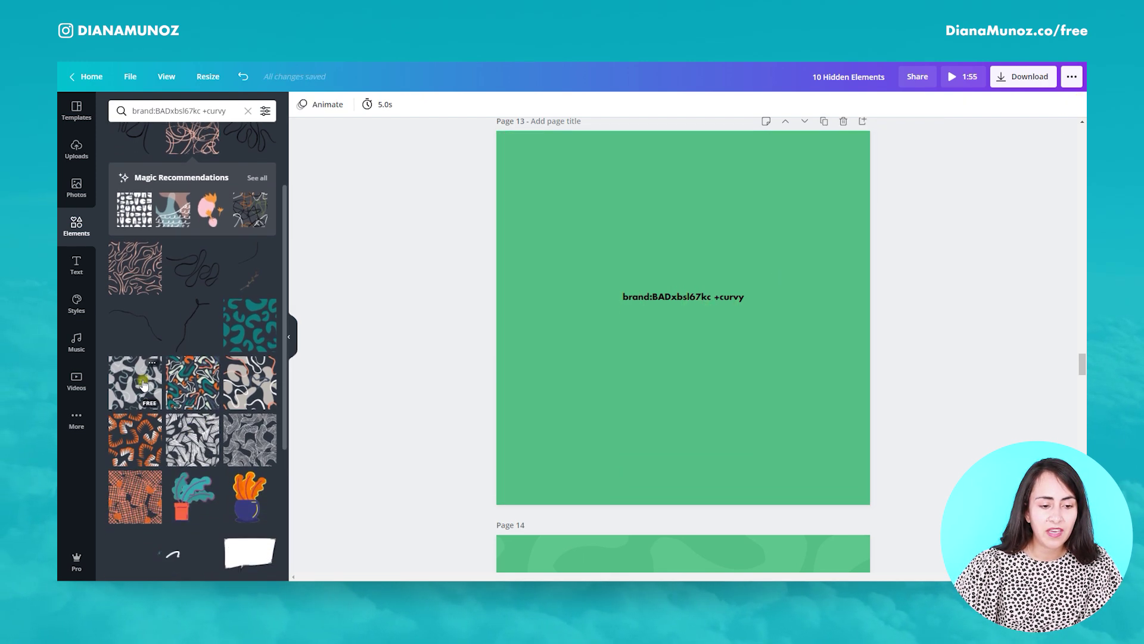
pyautogui.click(135, 382)
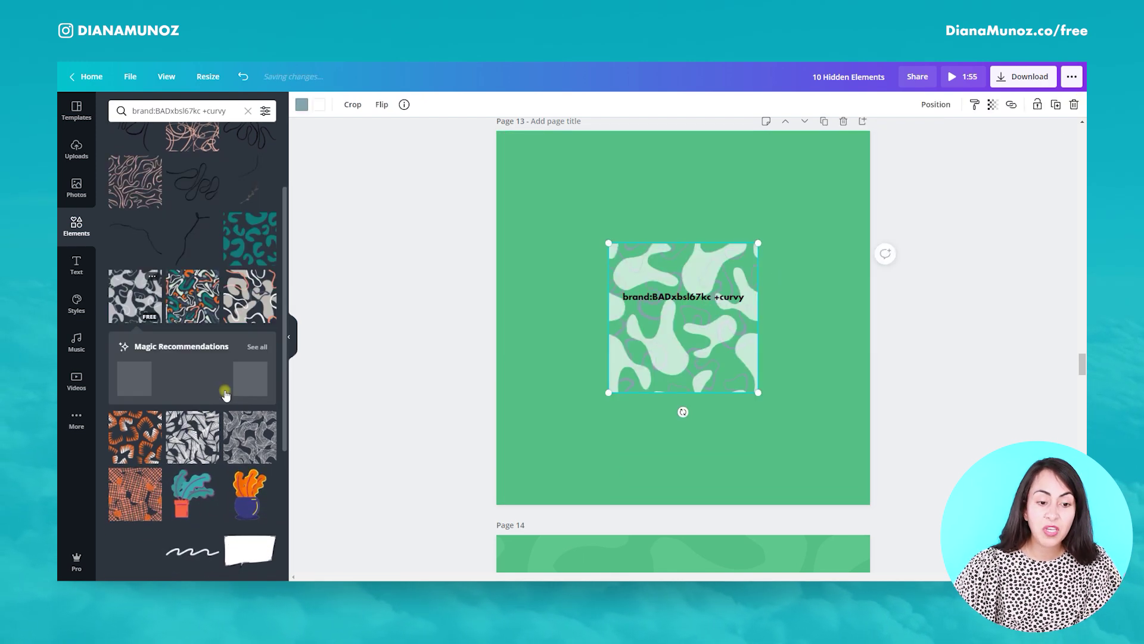
pyautogui.click(183, 303)
pyautogui.moveTo(692, 371); pyautogui.dragTo(788, 481)
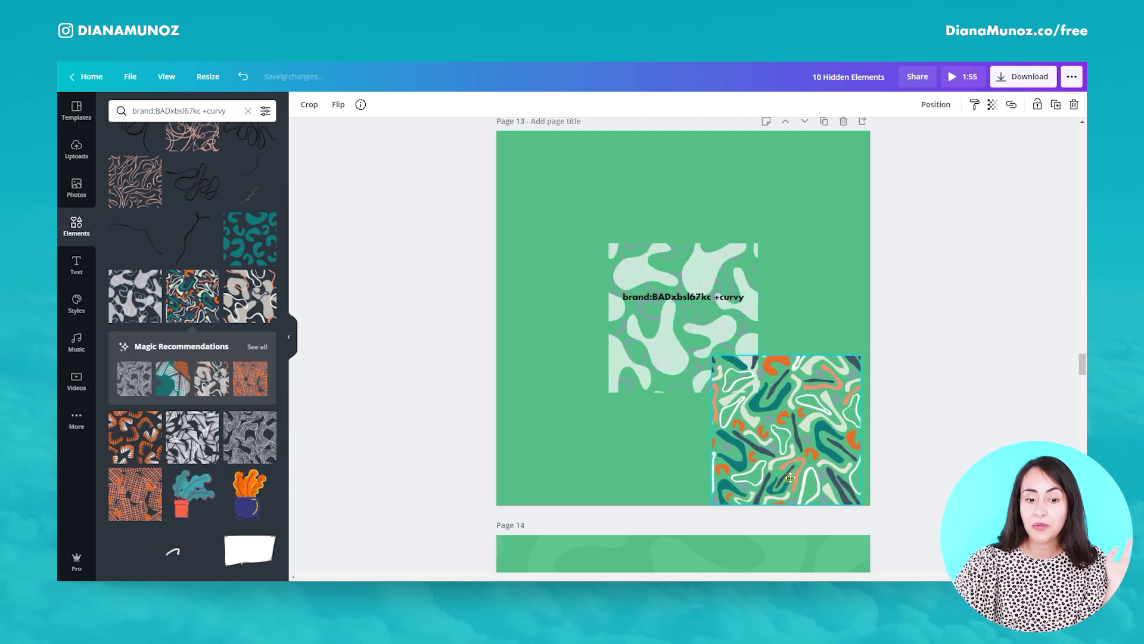
pyautogui.click(163, 372)
pyautogui.moveTo(624, 346); pyautogui.dragTo(504, 226)
pyautogui.keyDown('shift'); pyautogui.click(752, 227); pyautogui.keyUp('shift')
pyautogui.click(1075, 106)
pyautogui.click(852, 371)
pyautogui.click(1075, 106)
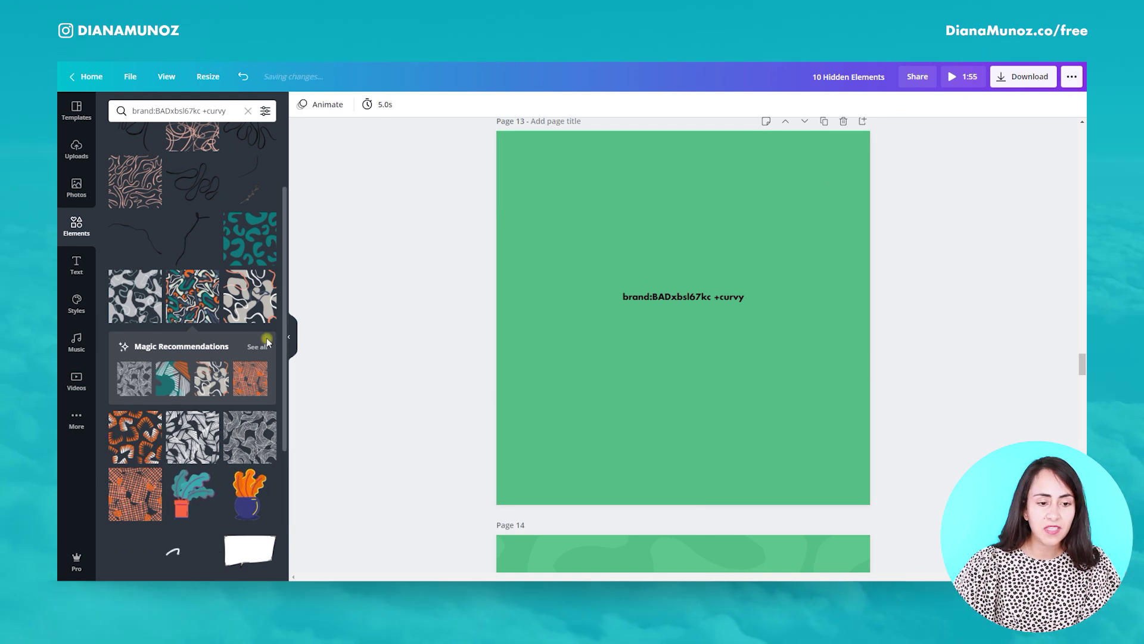
# Step: Put the grid-and-pink pattern bottom-right and the beige curvy pattern top-left, then delete the top-left one
pyautogui.click(250, 296)
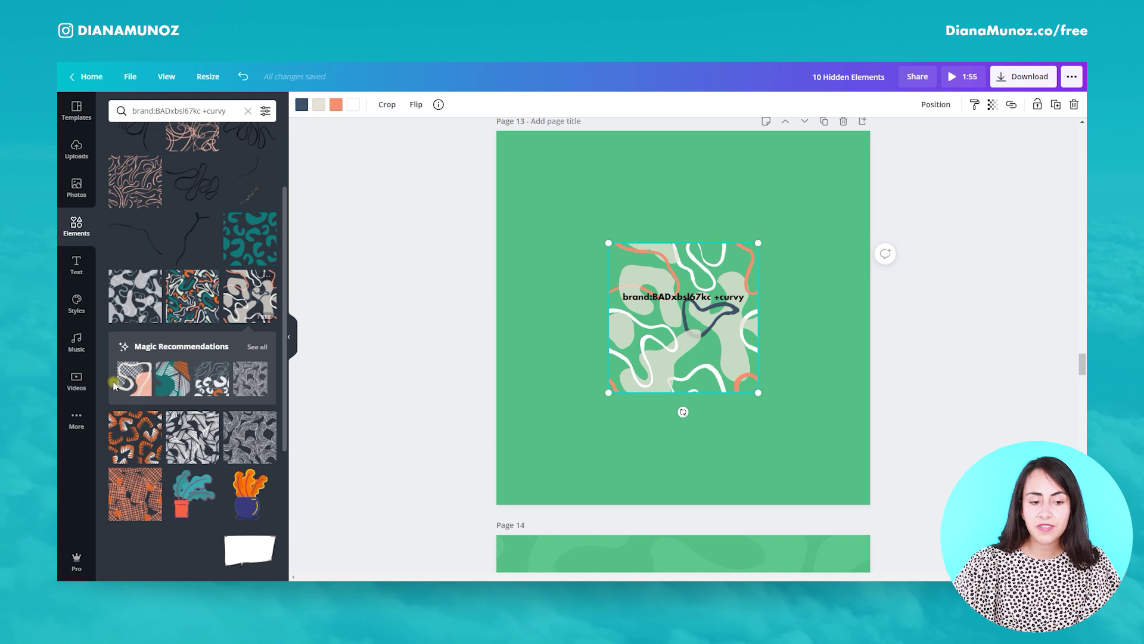
pyautogui.click(125, 386)
pyautogui.moveTo(738, 403); pyautogui.dragTo(844, 508)
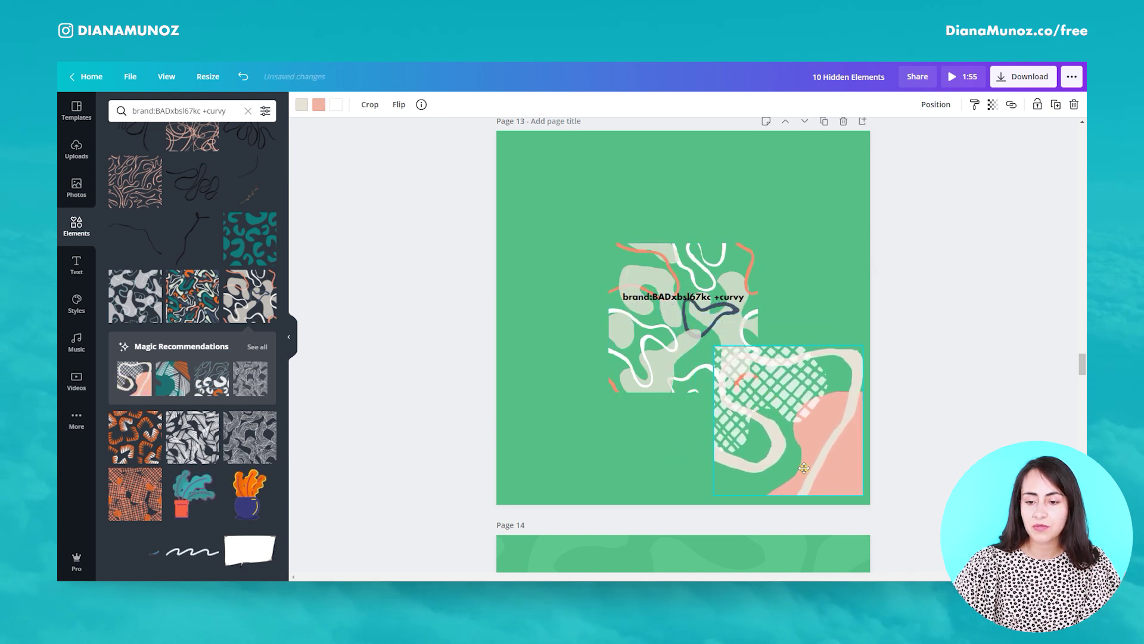
pyautogui.click(653, 244)
pyautogui.moveTo(588, 171); pyautogui.dragTo(606, 164)
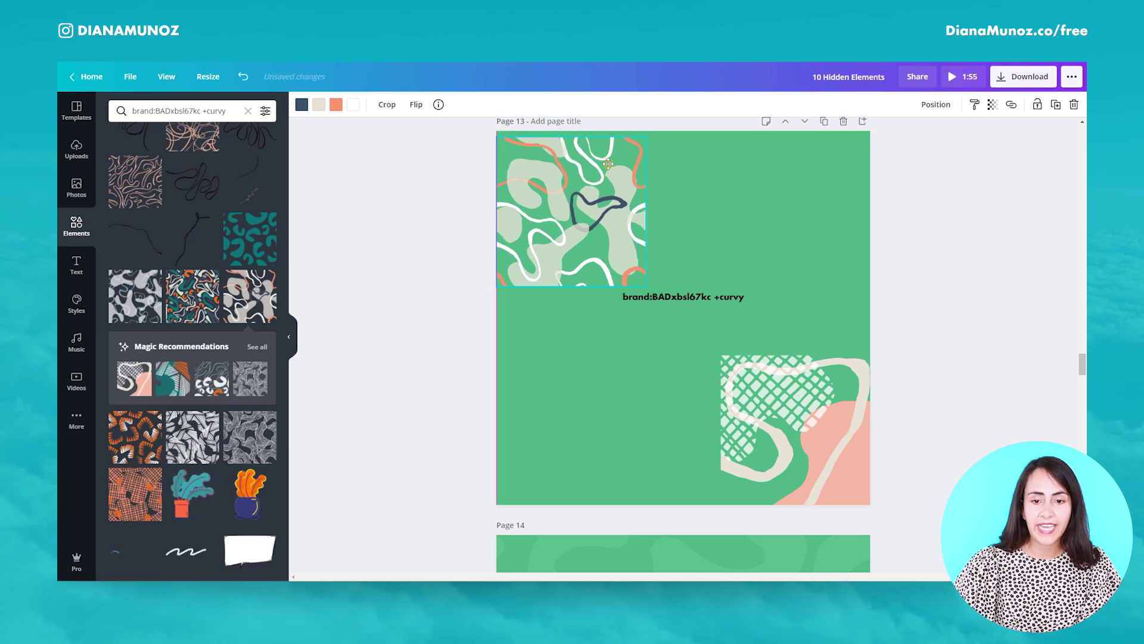
pyautogui.press('Delete')
# Step: Delete the last bottom-right pattern from page 13 and scroll down to page 16's frames code
pyautogui.click(817, 441)
pyautogui.press('Delete')
pyautogui.scroll(-6, 1050, 356)
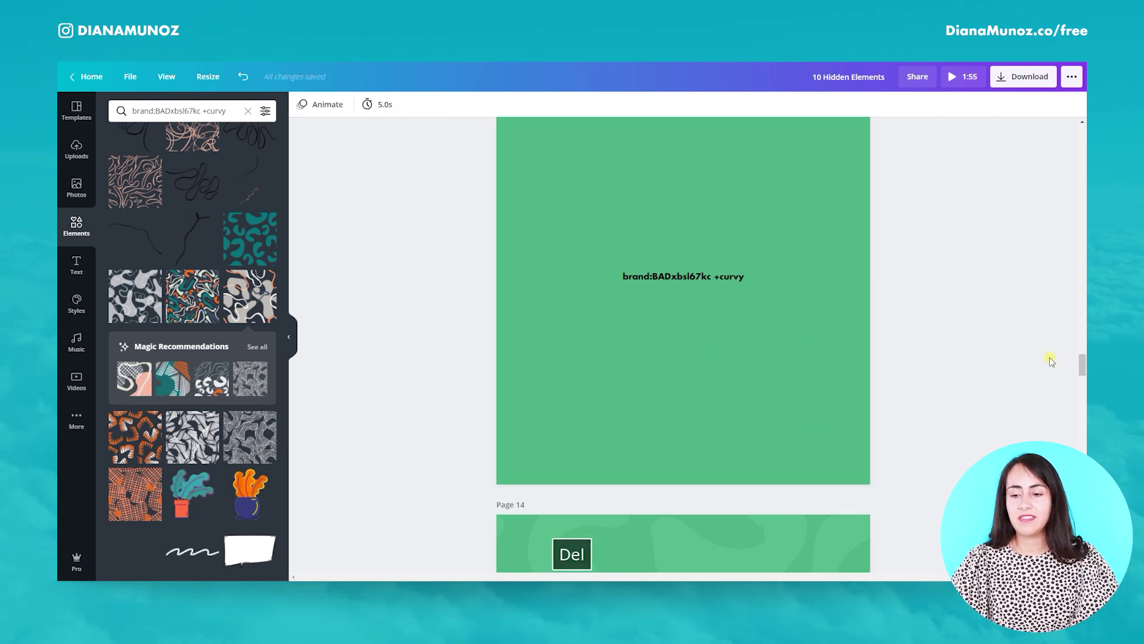
pyautogui.scroll(-1, 1050, 356)
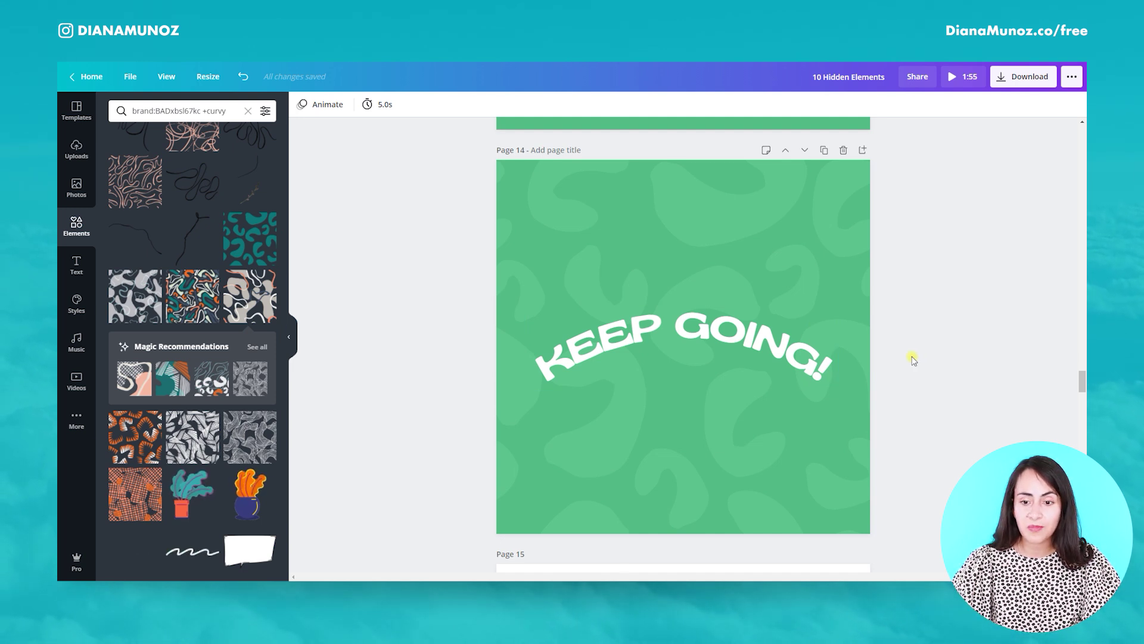
pyautogui.scroll(-5, 913, 360)
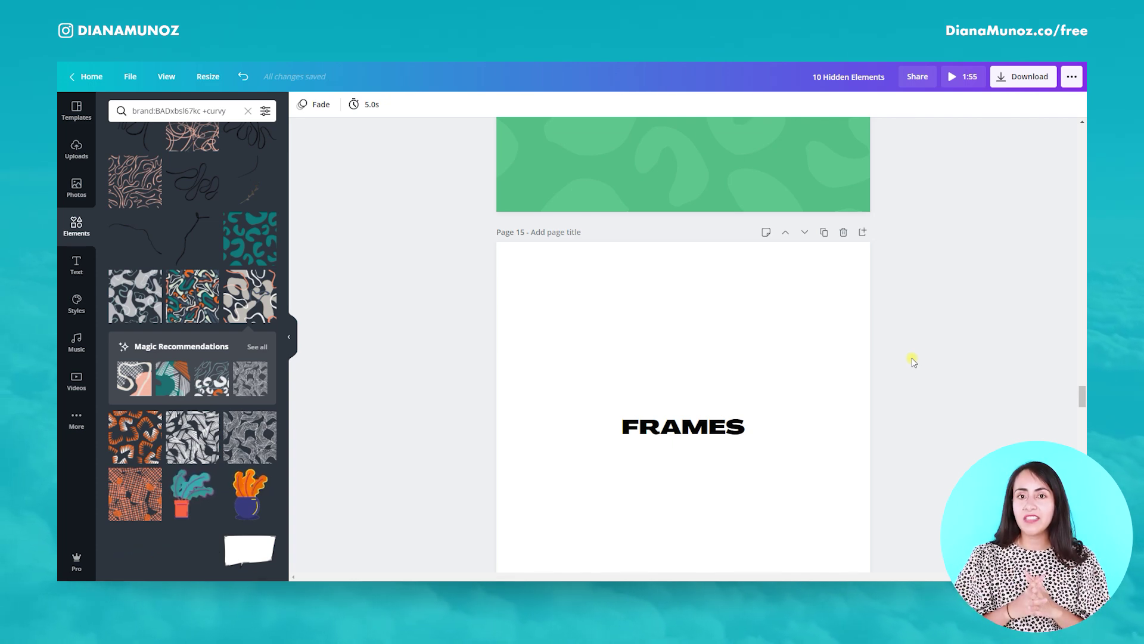
pyautogui.scroll(-7, 911, 357)
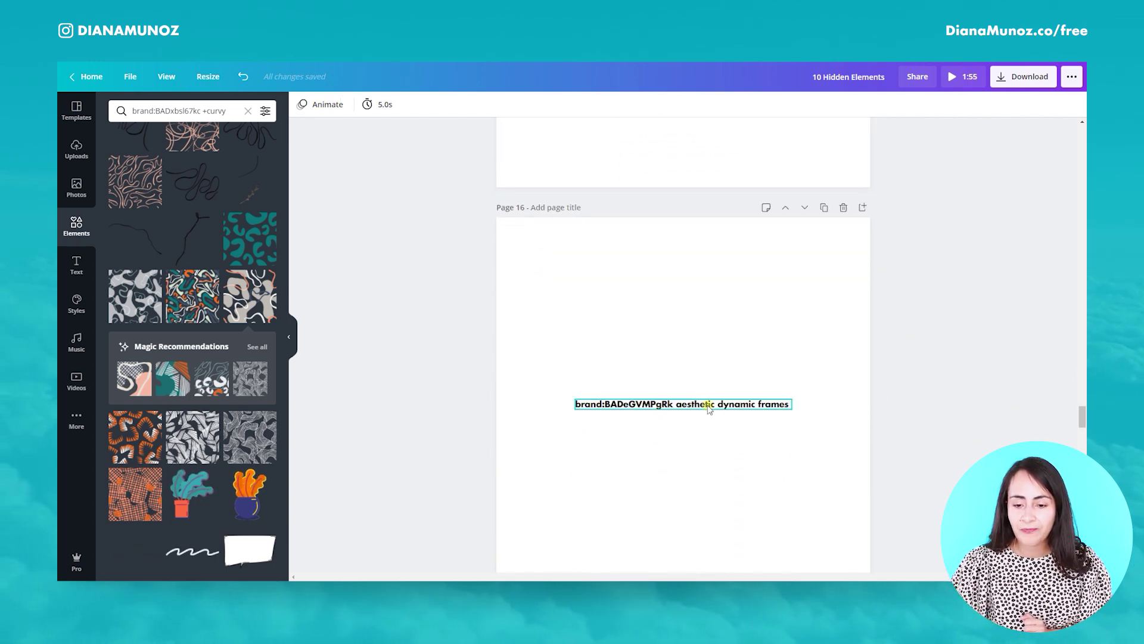
# Step: Copy page 16's aesthetic dynamic frames code and run it in the Elements search
pyautogui.click(708, 406)
pyautogui.hotkey('ctrl', 'a')
pyautogui.hotkey('ctrl', 'c')
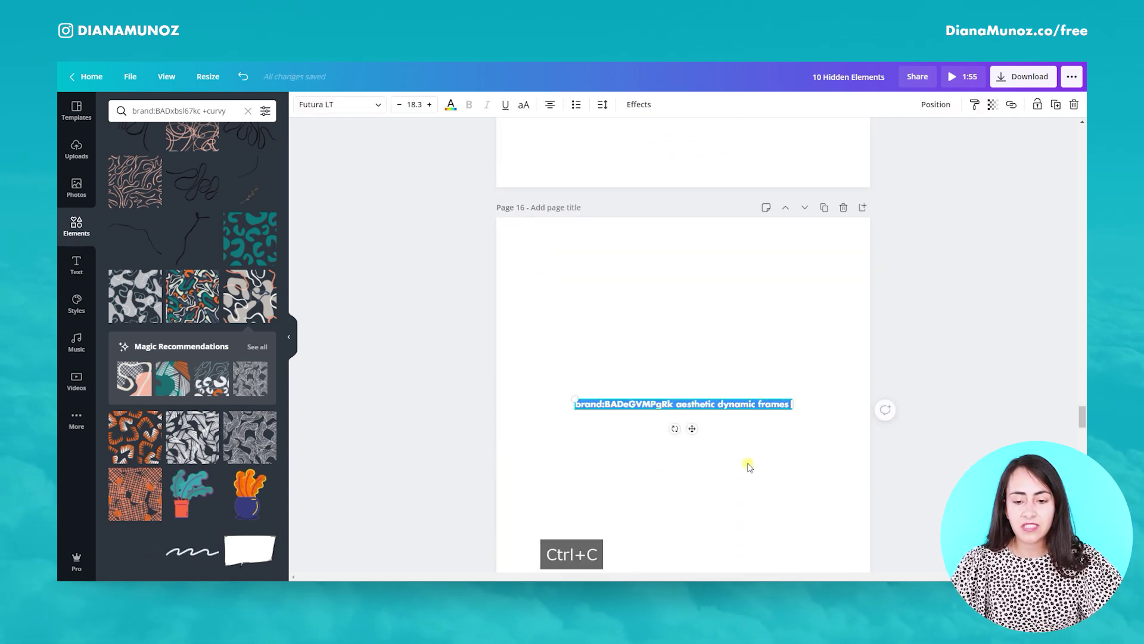
pyautogui.click(452, 332)
pyautogui.click(202, 117)
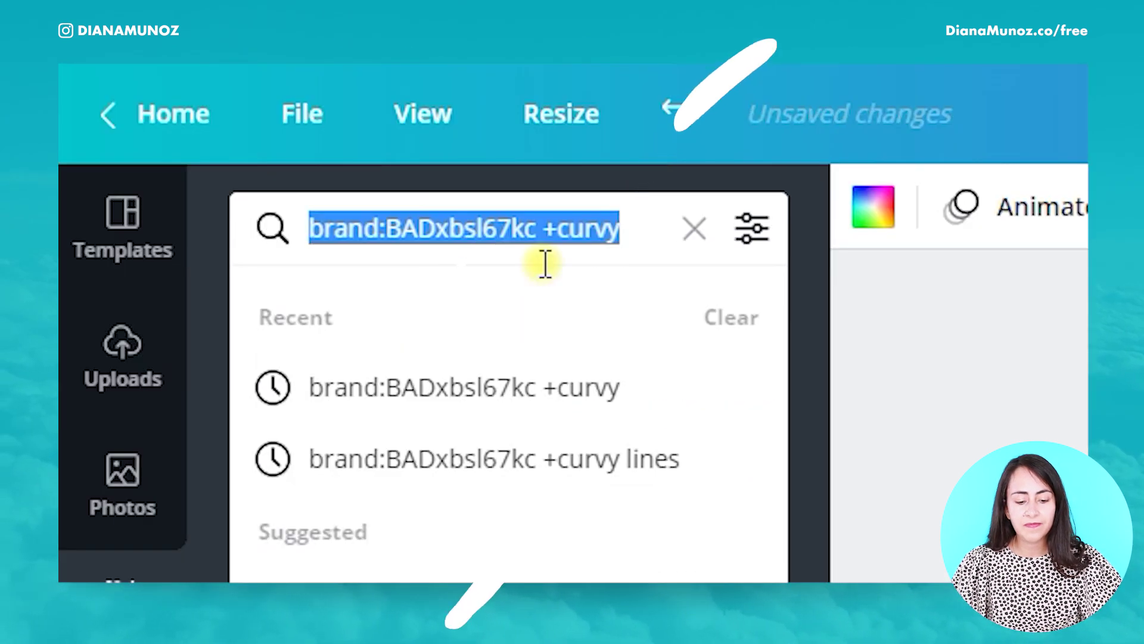
pyautogui.hotkey('ctrl', 'v')
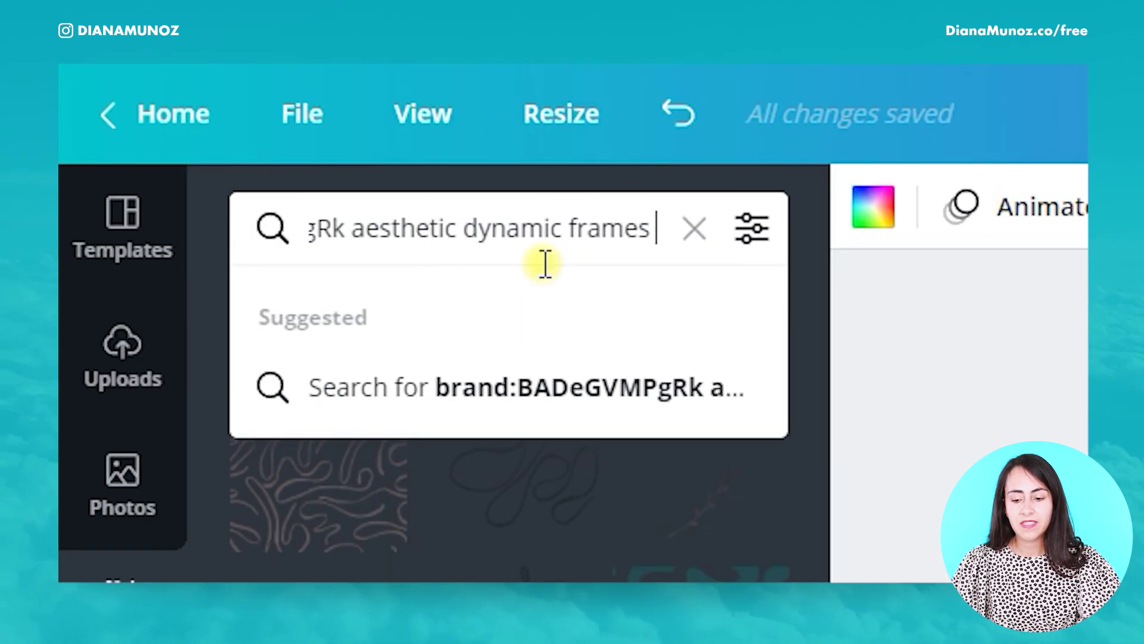
pyautogui.press('Return')
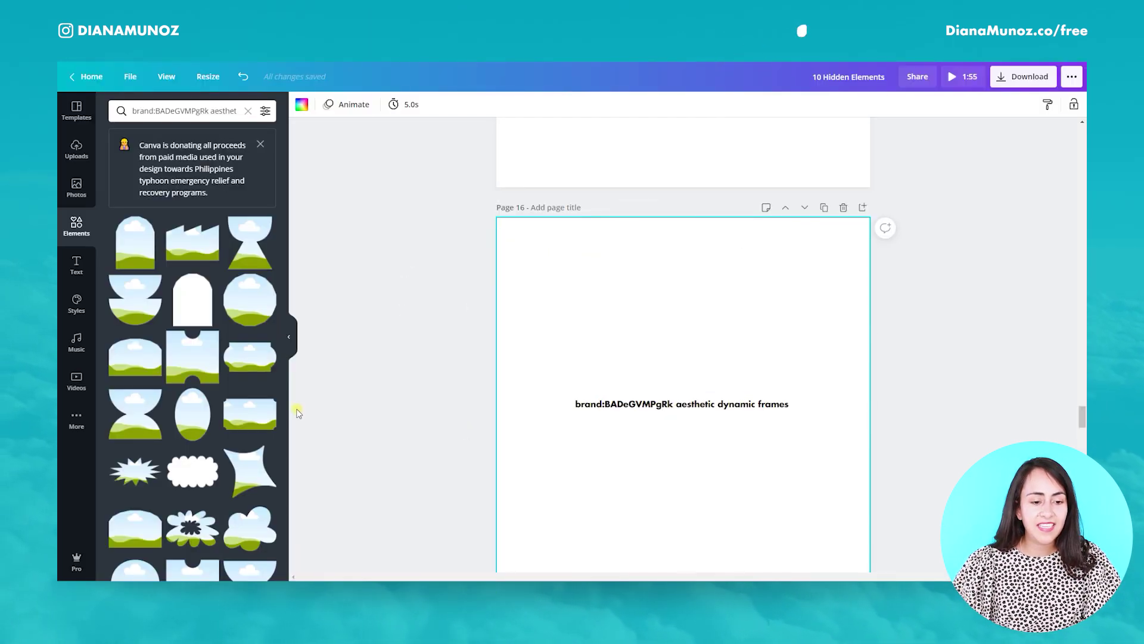
# Step: Scroll down past page 17's SALE design to page 18's gradient code
pyautogui.scroll(-2, 269, 430)
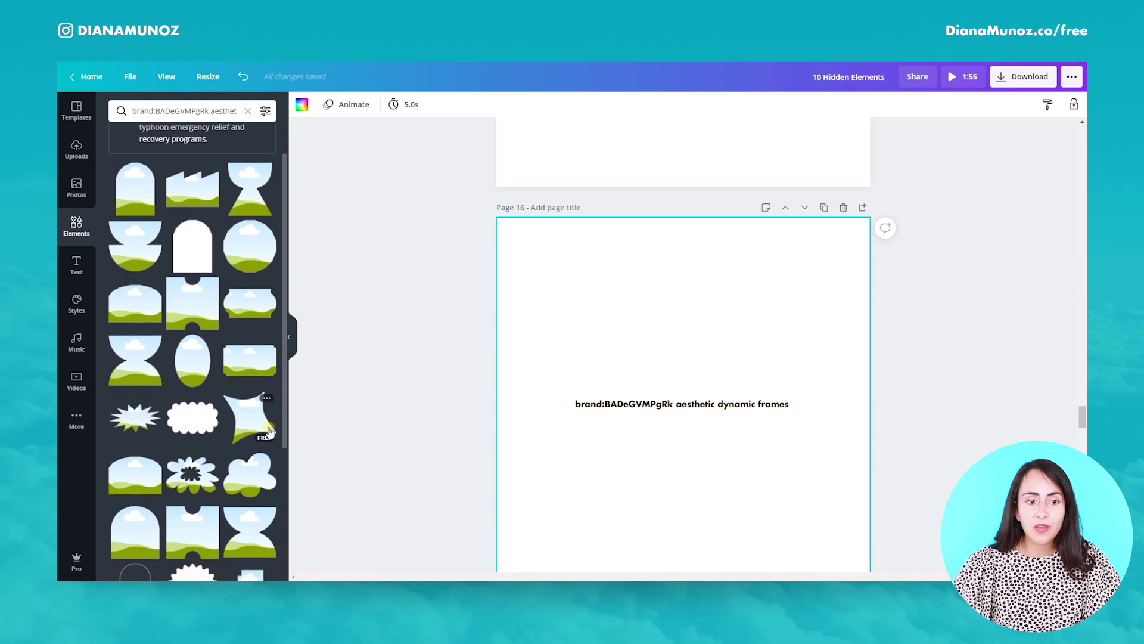
pyautogui.scroll(-2, 270, 430)
pyautogui.scroll(-1, 269, 430)
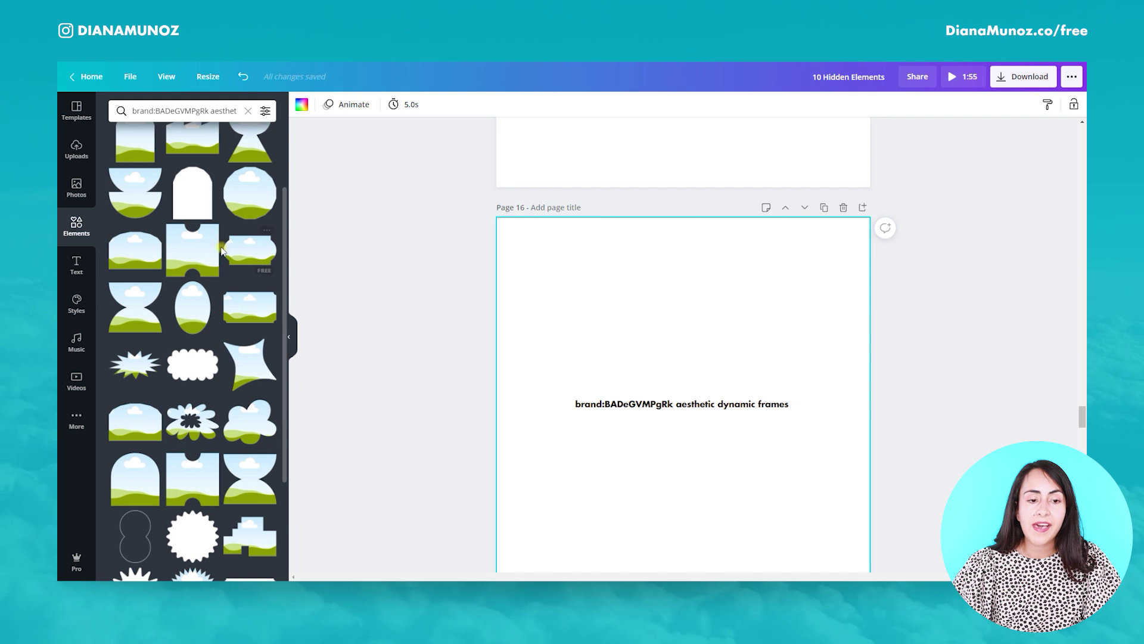
pyautogui.scroll(-3, 269, 430)
pyautogui.scroll(-1, 431, 421)
pyautogui.scroll(-5, 432, 421)
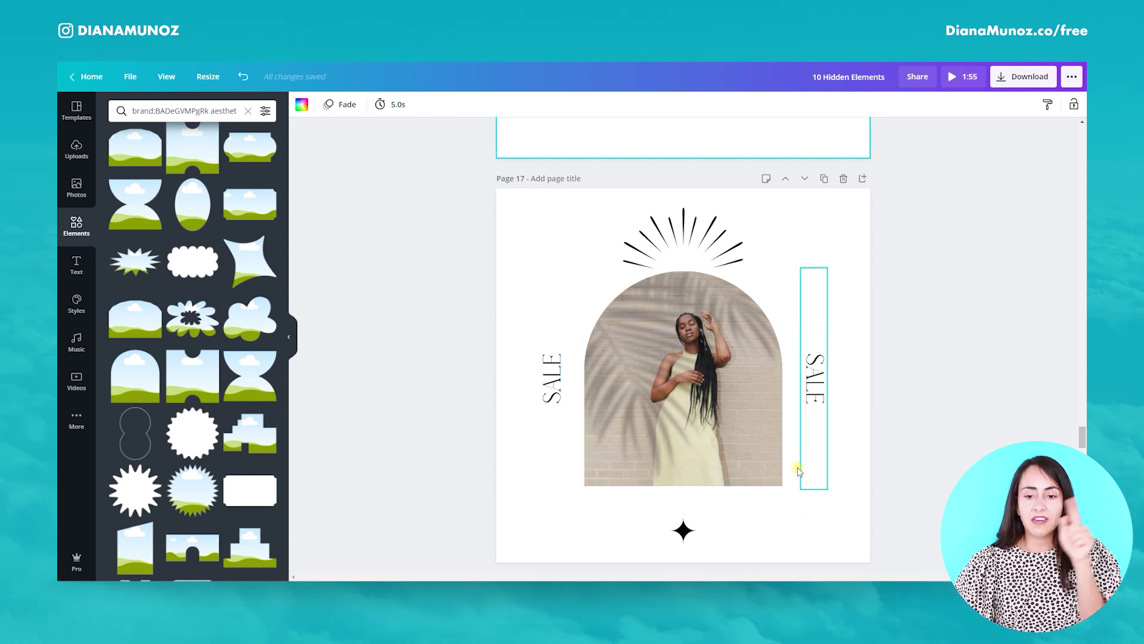
pyautogui.scroll(3, 260, 452)
pyautogui.scroll(-6, 260, 452)
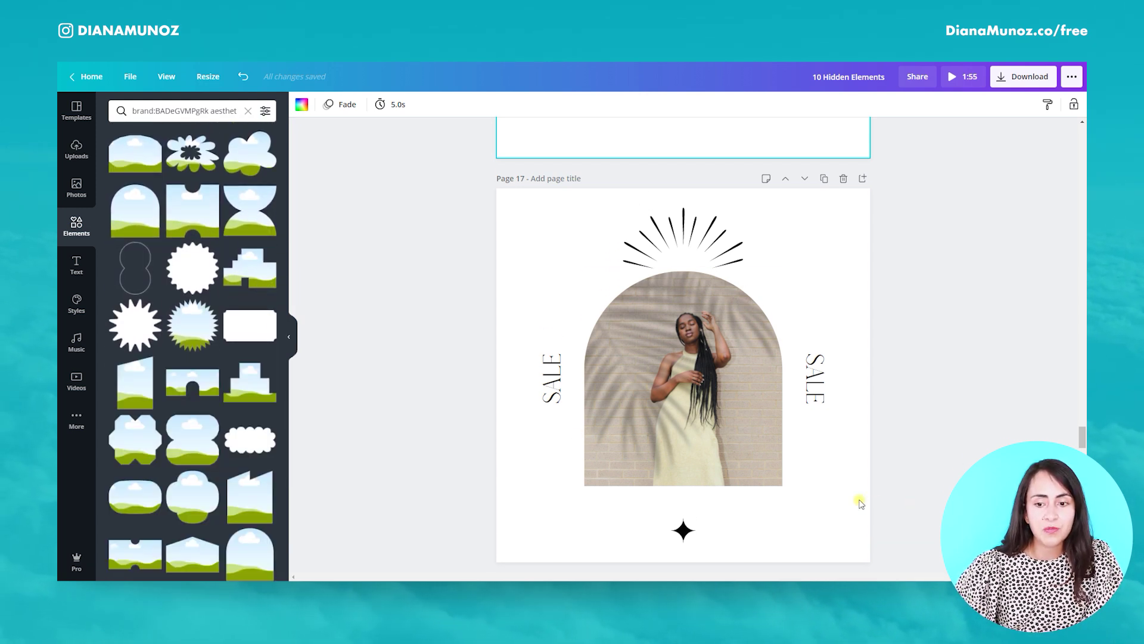
pyautogui.scroll(-1, 860, 503)
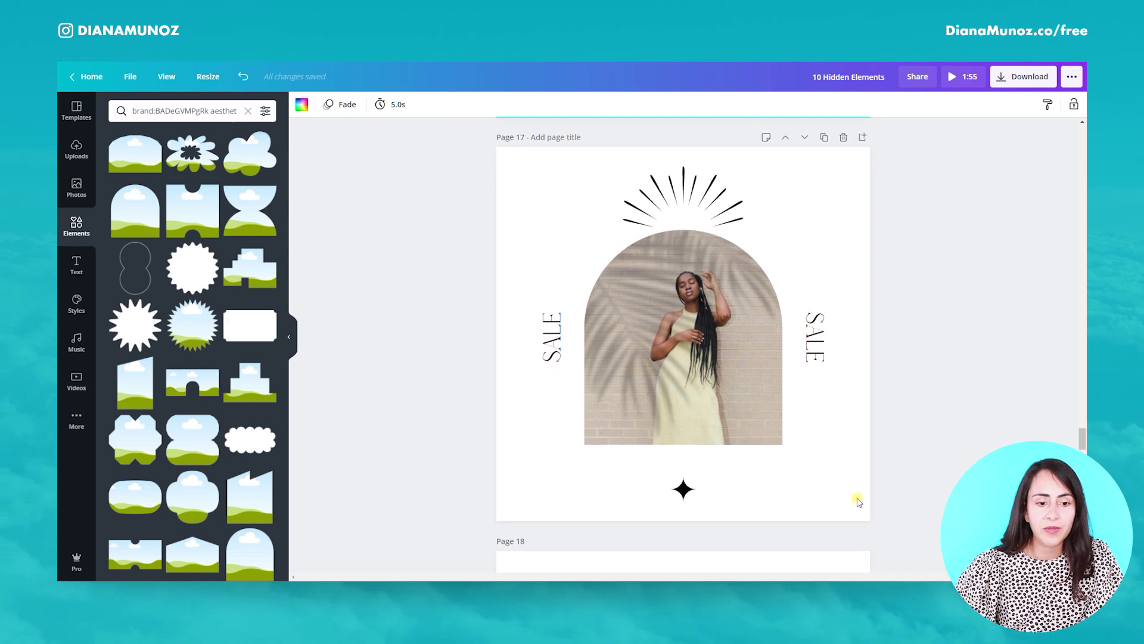
pyautogui.scroll(-4, 204, 446)
pyautogui.scroll(-1, 204, 446)
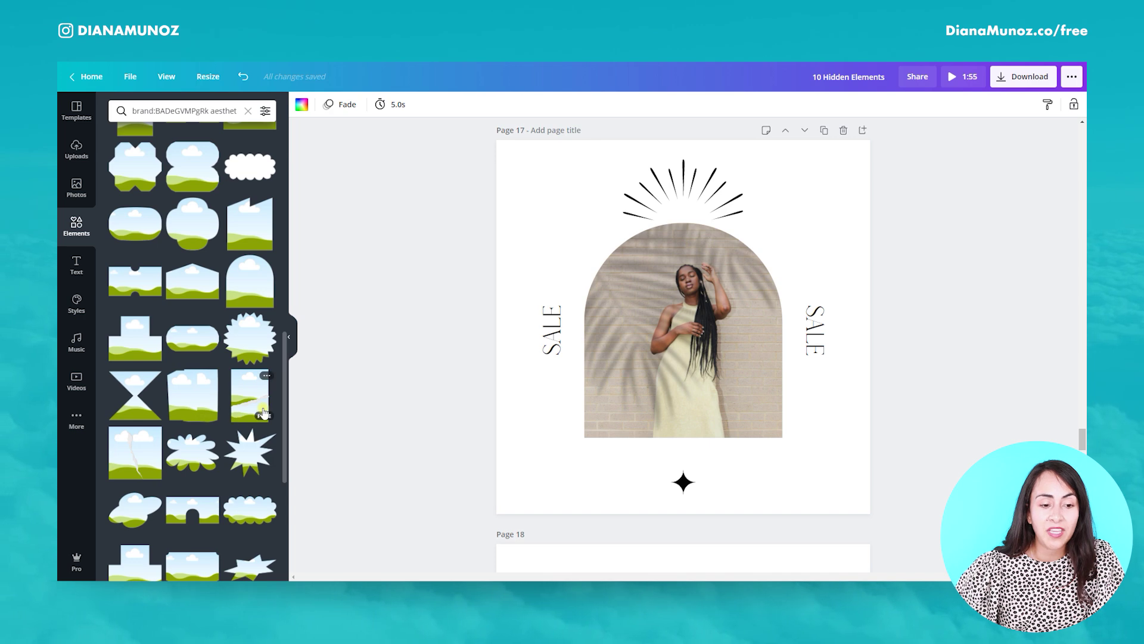
pyautogui.scroll(8, 264, 412)
pyautogui.scroll(1, 1083, 426)
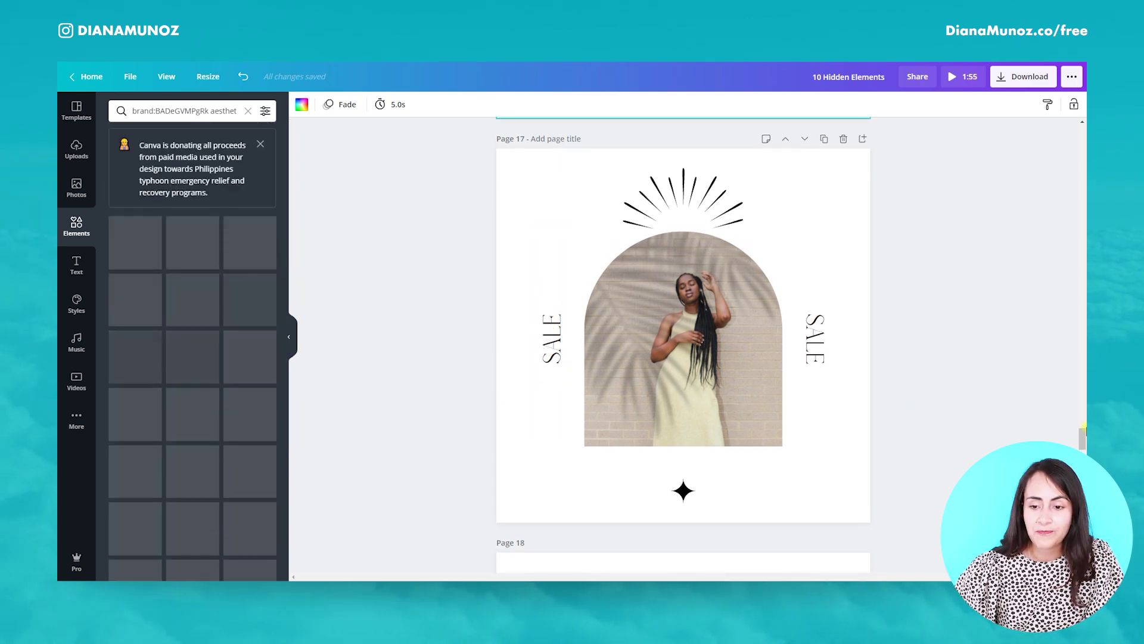
pyautogui.scroll(-5, 1049, 438)
# Step: Copy page 18's gradient overlay code and run it in place of the old frames query
pyautogui.doubleClick(733, 385)
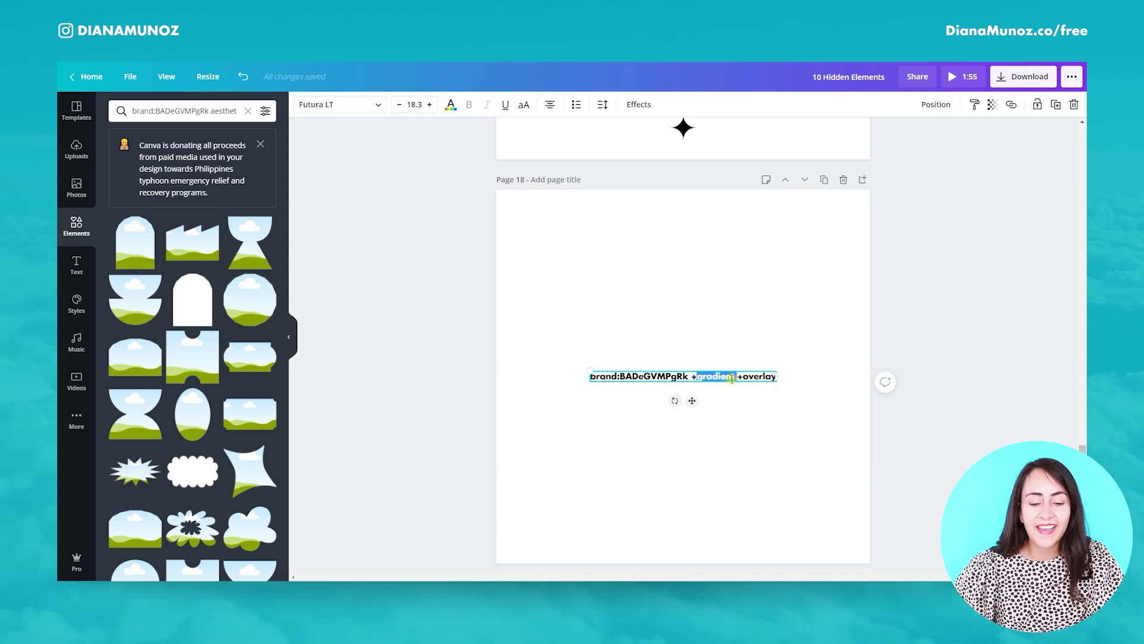
pyautogui.hotkey('ctrl', 'a')
pyautogui.hotkey('ctrl', 'c')
pyautogui.tripleClick(217, 112)
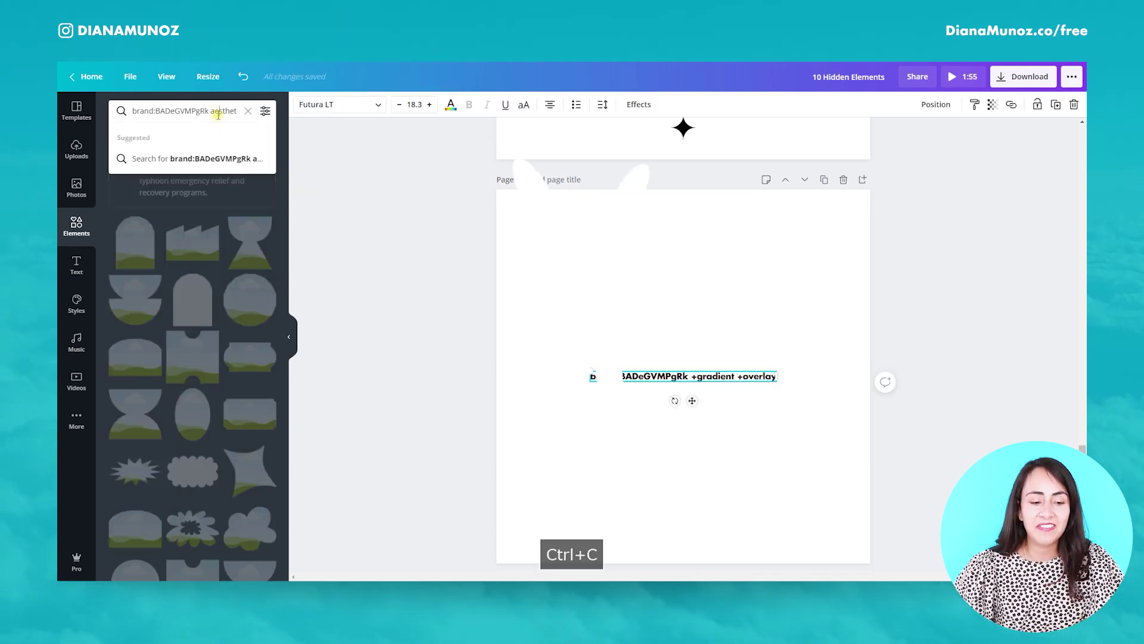
pyautogui.hotkey('ctrl', 'v')
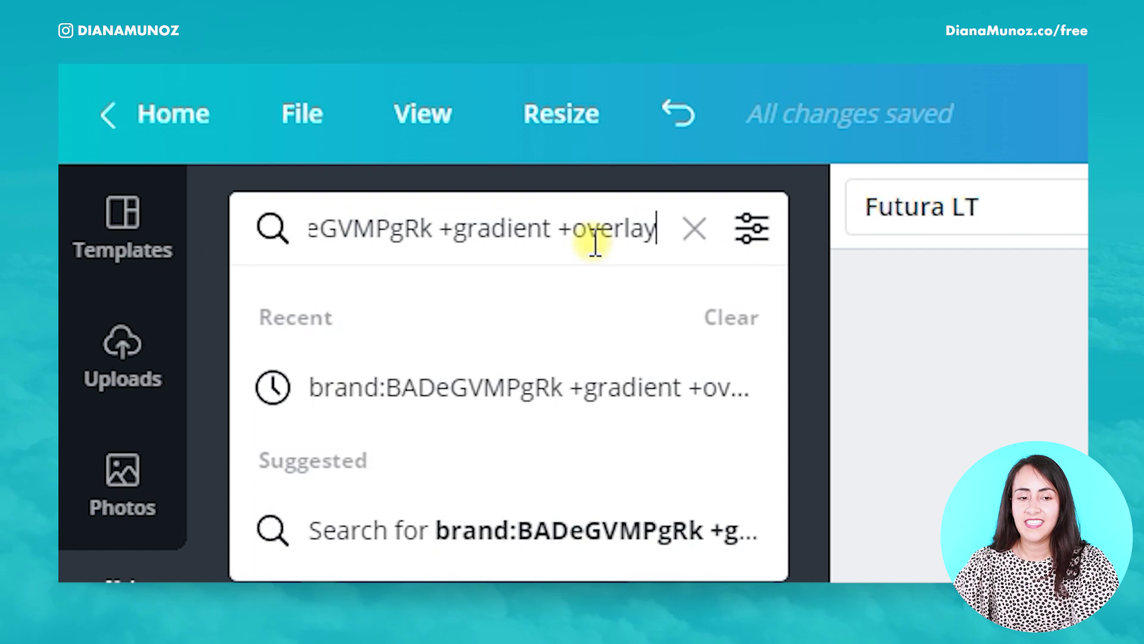
pyautogui.click(659, 554)
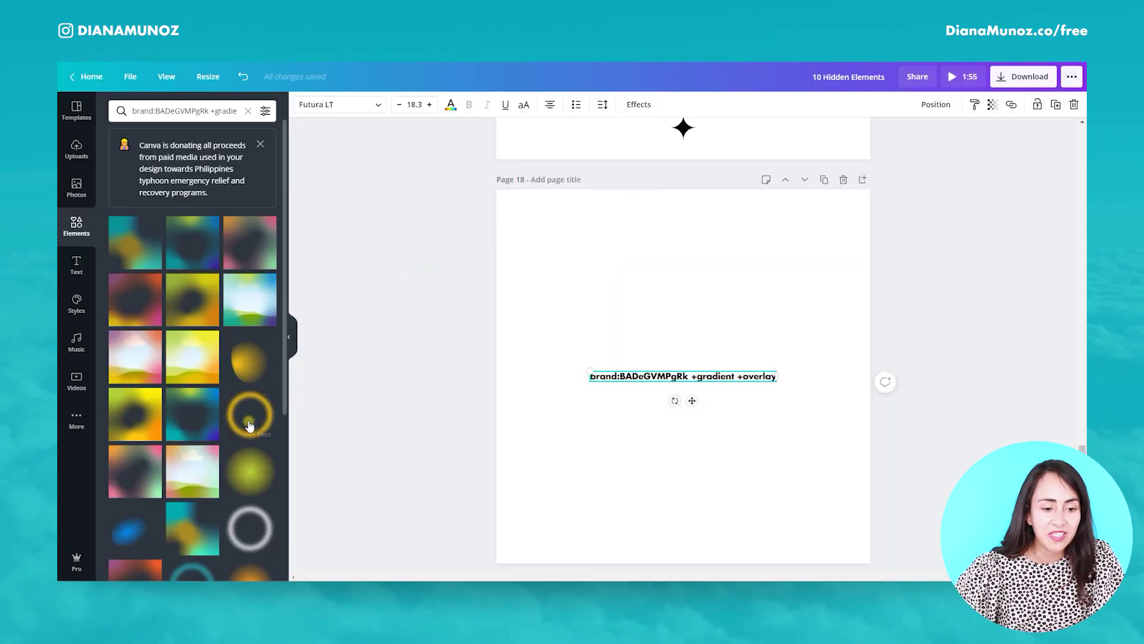
pyautogui.scroll(-2, 249, 416)
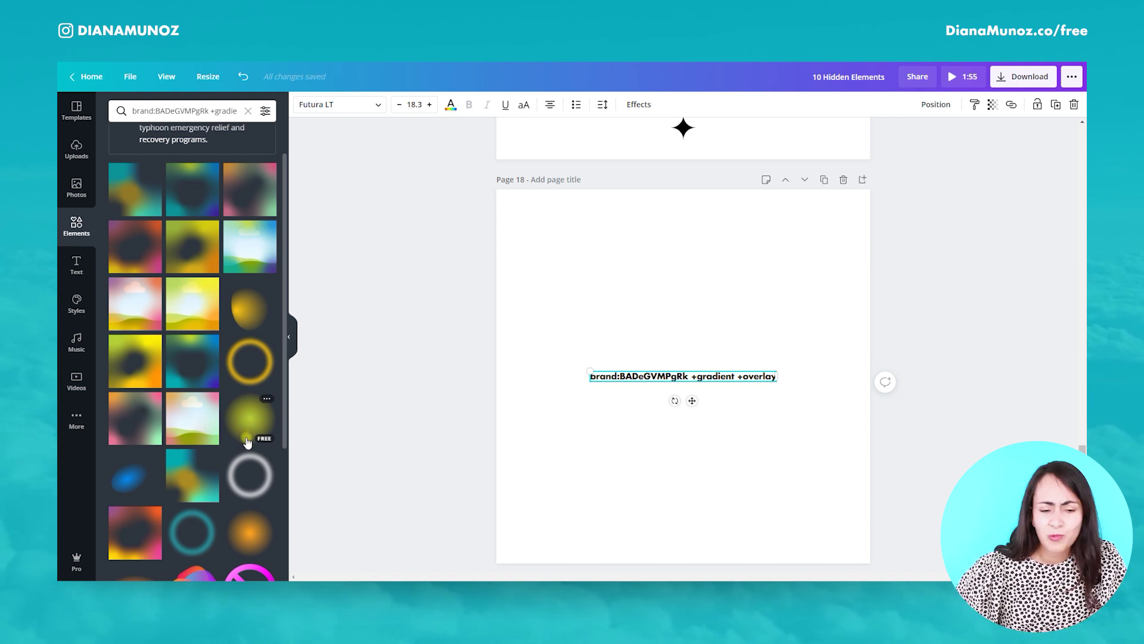
# Step: Try a yellow-green radial gradient, delete it, then place the gradient landscape upper-left
pyautogui.click(251, 428)
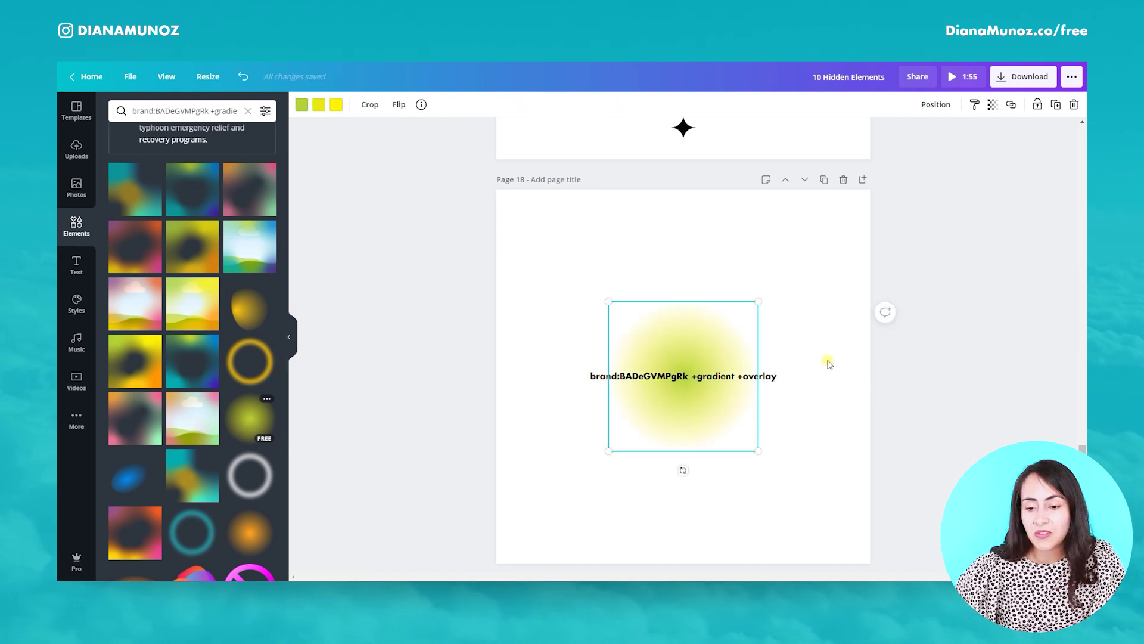
pyautogui.moveTo(690, 434); pyautogui.dragTo(848, 578)
pyautogui.click(1074, 107)
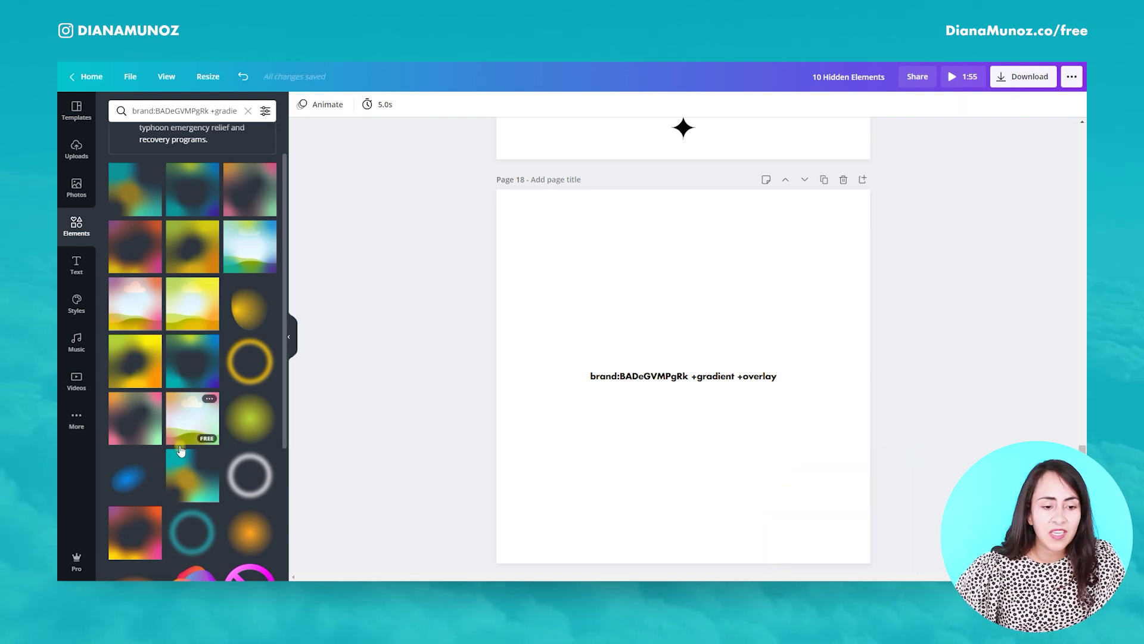
pyautogui.scroll(-5, 191, 358)
pyautogui.scroll(6, 181, 450)
pyautogui.scroll(1, 181, 450)
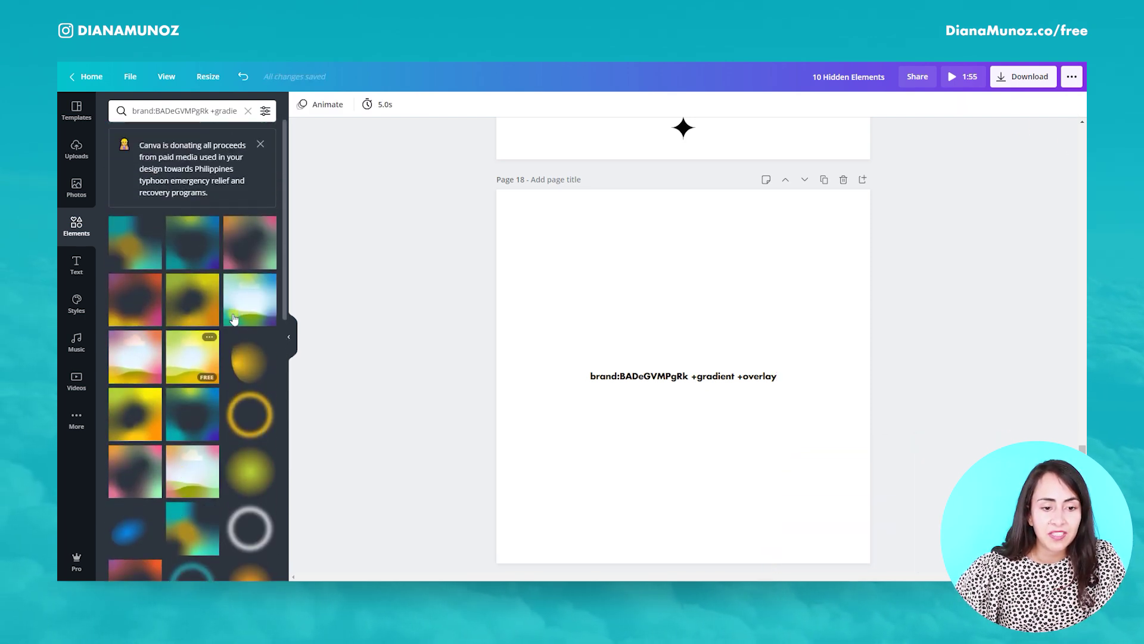
pyautogui.click(249, 299)
pyautogui.moveTo(683, 375); pyautogui.dragTo(614, 299)
# Step: Delete the gradient landscape from page 18 and select page 19 below
pyautogui.click(1075, 104)
pyautogui.scroll(-6, 991, 381)
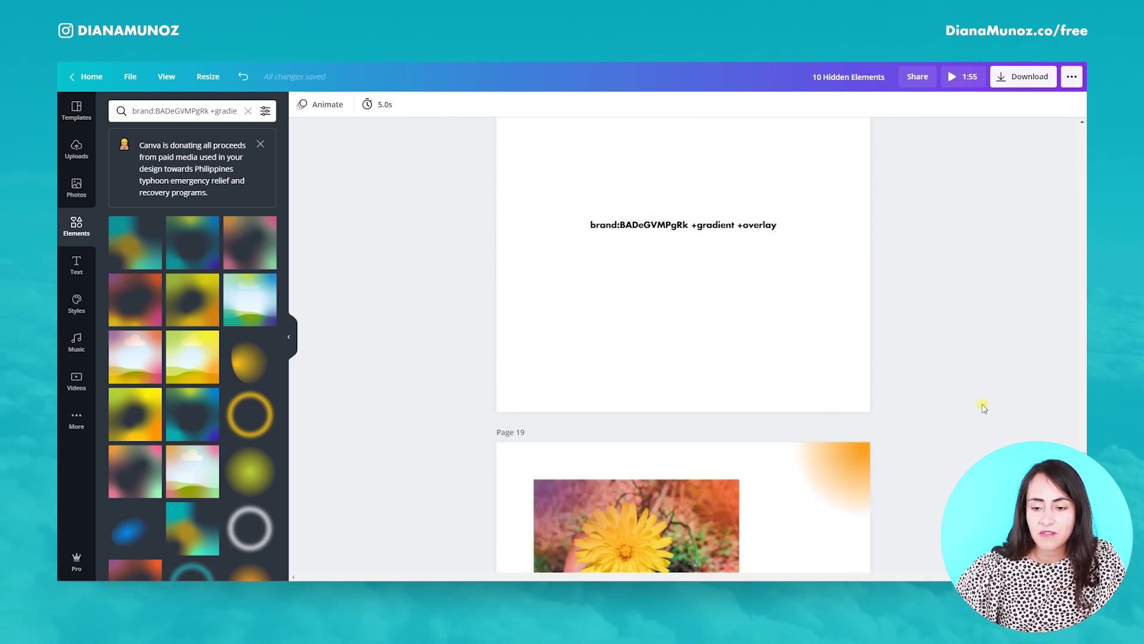
pyautogui.scroll(-1, 984, 408)
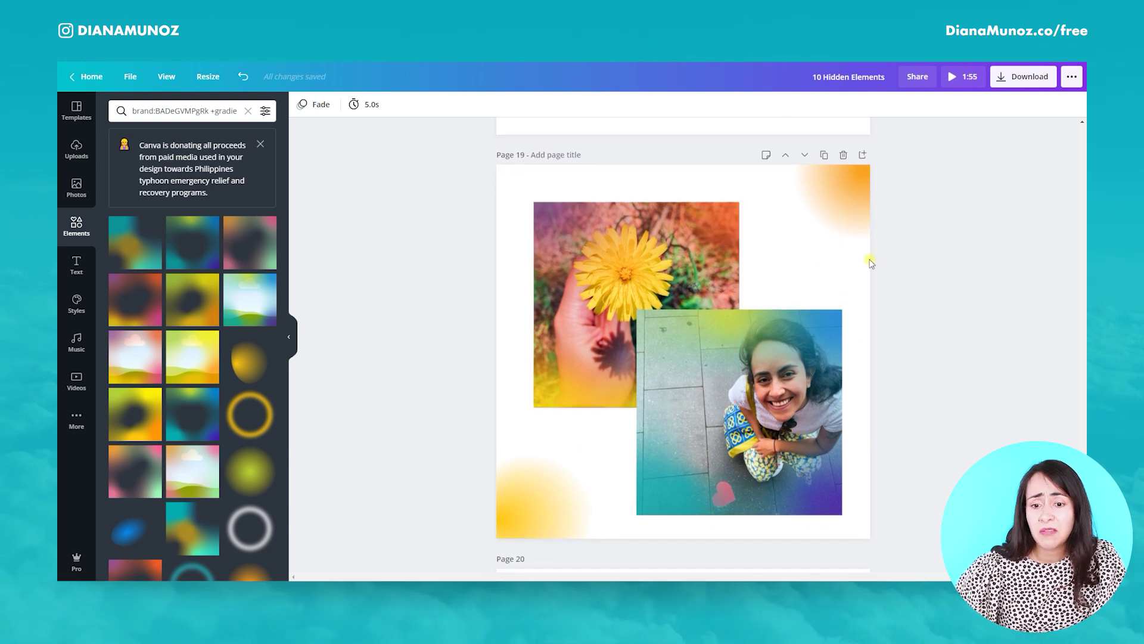
pyautogui.click(565, 497)
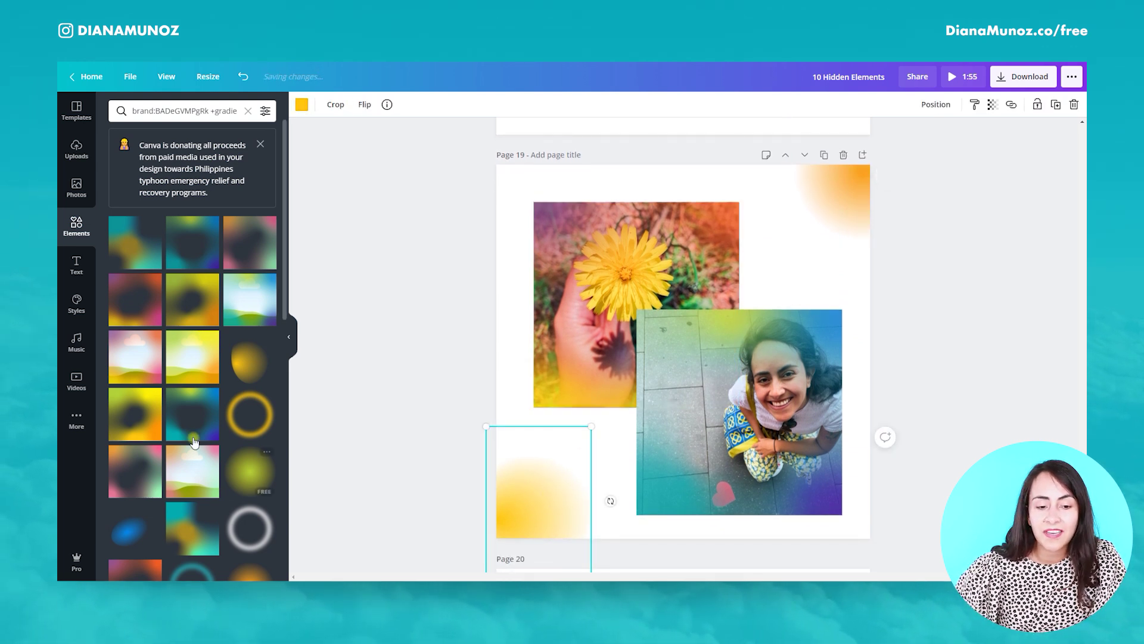
pyautogui.click(605, 439)
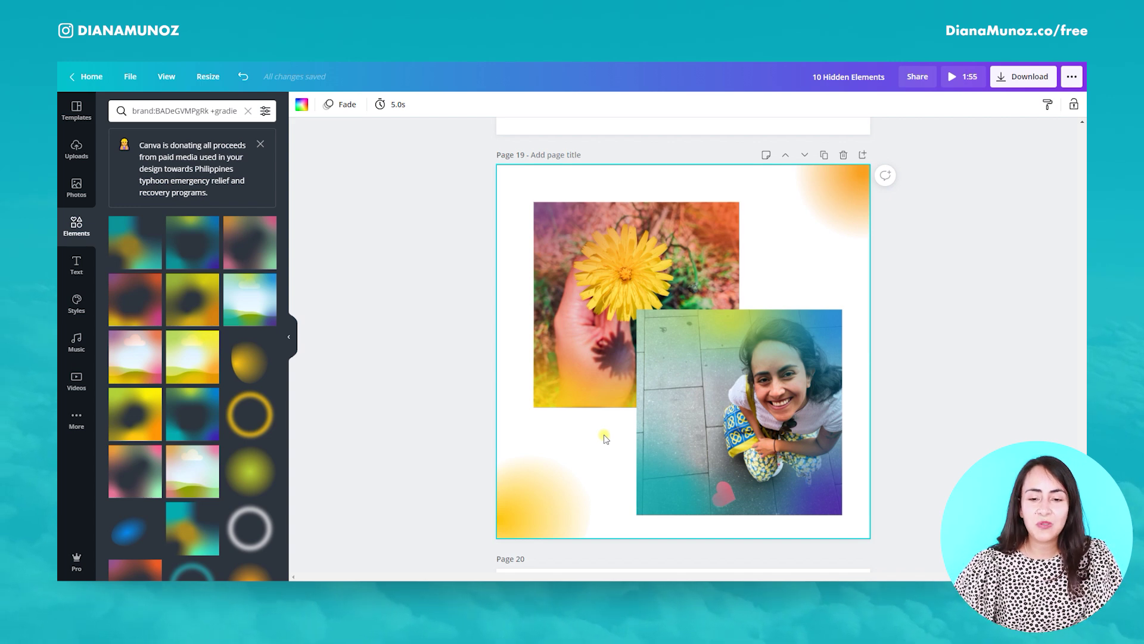
# Step: Preview the car, street and hat selfie uploads in page 19's lower frame, then undo three times
pyautogui.click(74, 143)
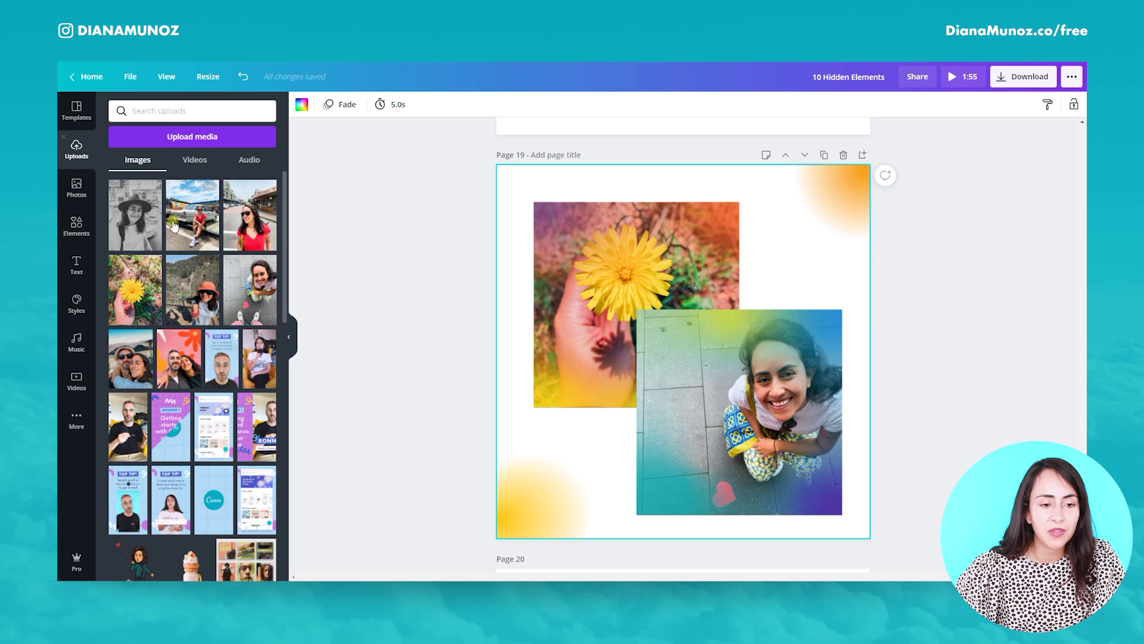
pyautogui.moveTo(189, 217); pyautogui.dragTo(751, 453)
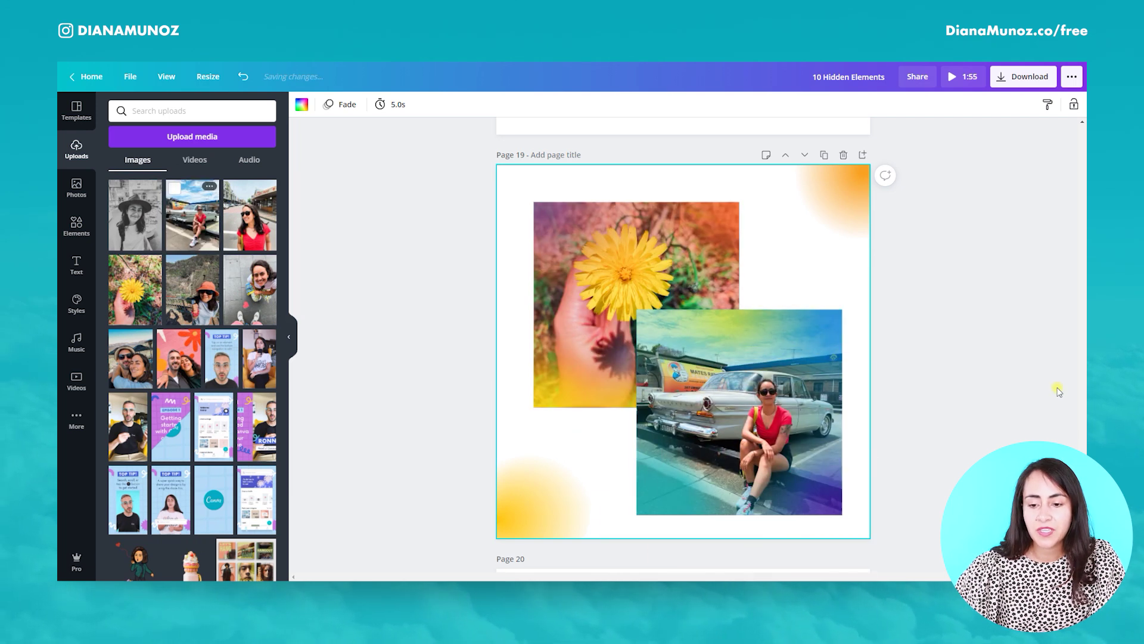
pyautogui.moveTo(254, 229); pyautogui.dragTo(739, 411)
pyautogui.moveTo(193, 290); pyautogui.dragTo(770, 464)
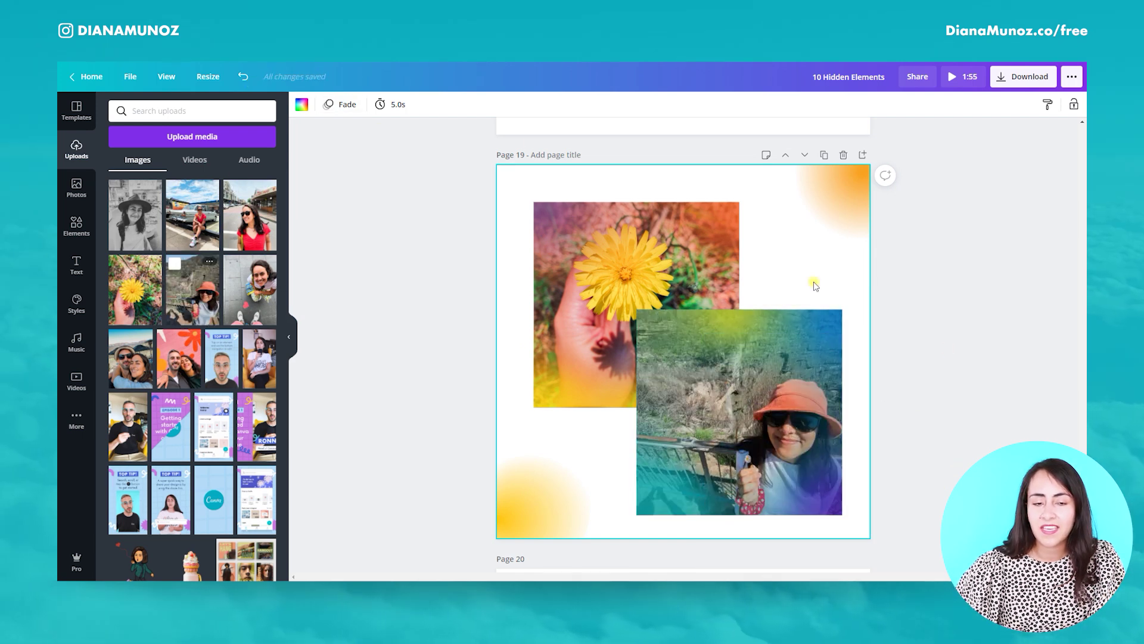
pyautogui.click(243, 78)
pyautogui.click(244, 77)
pyautogui.click(244, 78)
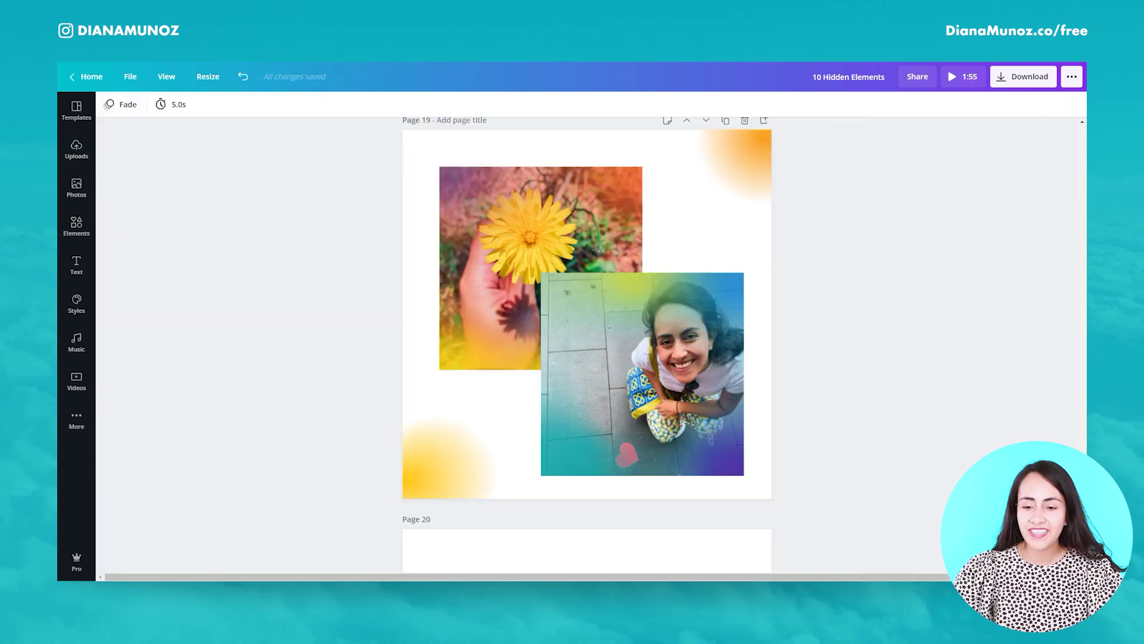
pyautogui.scroll(-5, 587, 357)
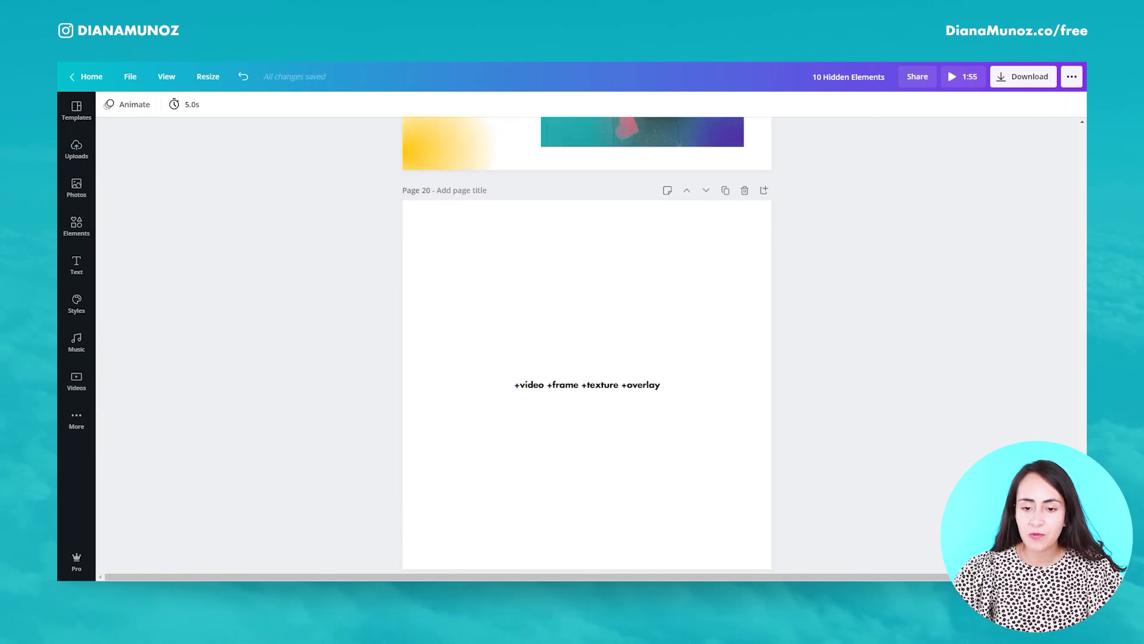
# Step: Copy page 20's '+video +frame +texture +overlay' code and run it in the Elements search
pyautogui.doubleClick(608, 387)
pyautogui.hotkey('ctrl', 'a')
pyautogui.hotkey('ctrl', 'c')
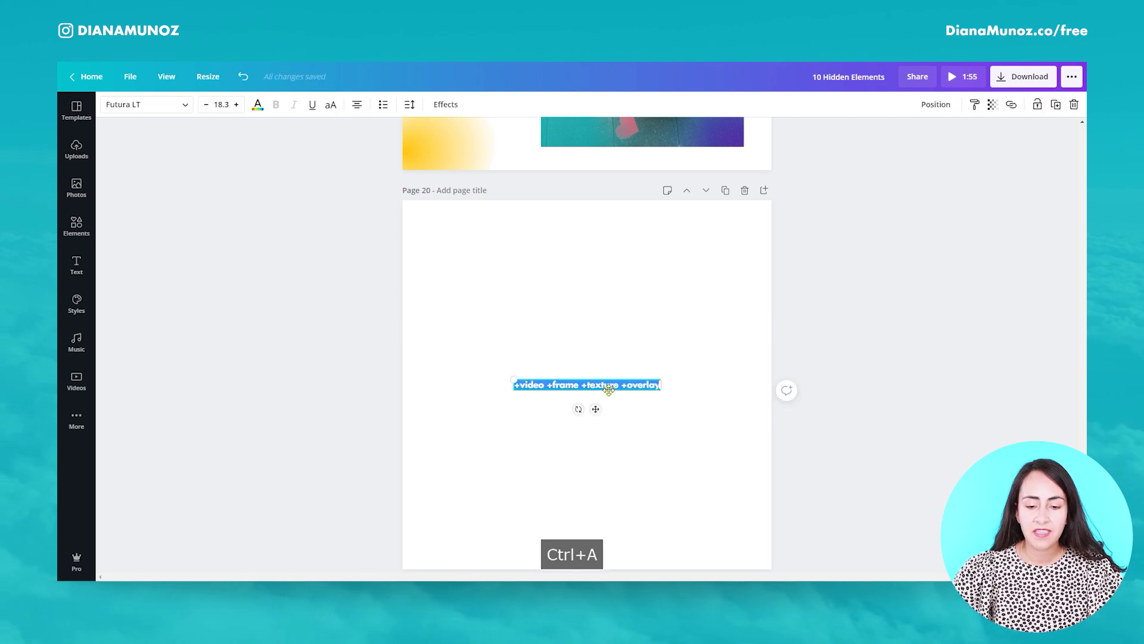
pyautogui.click(667, 447)
pyautogui.scroll(-2, 667, 447)
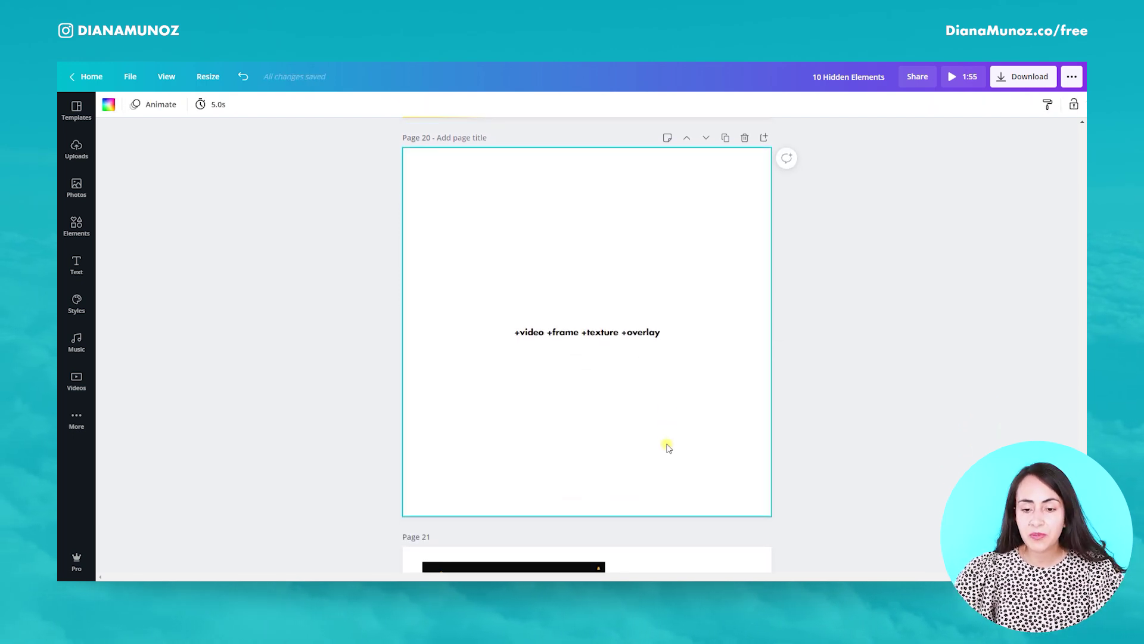
pyautogui.scroll(1, 361, 333)
pyautogui.click(78, 225)
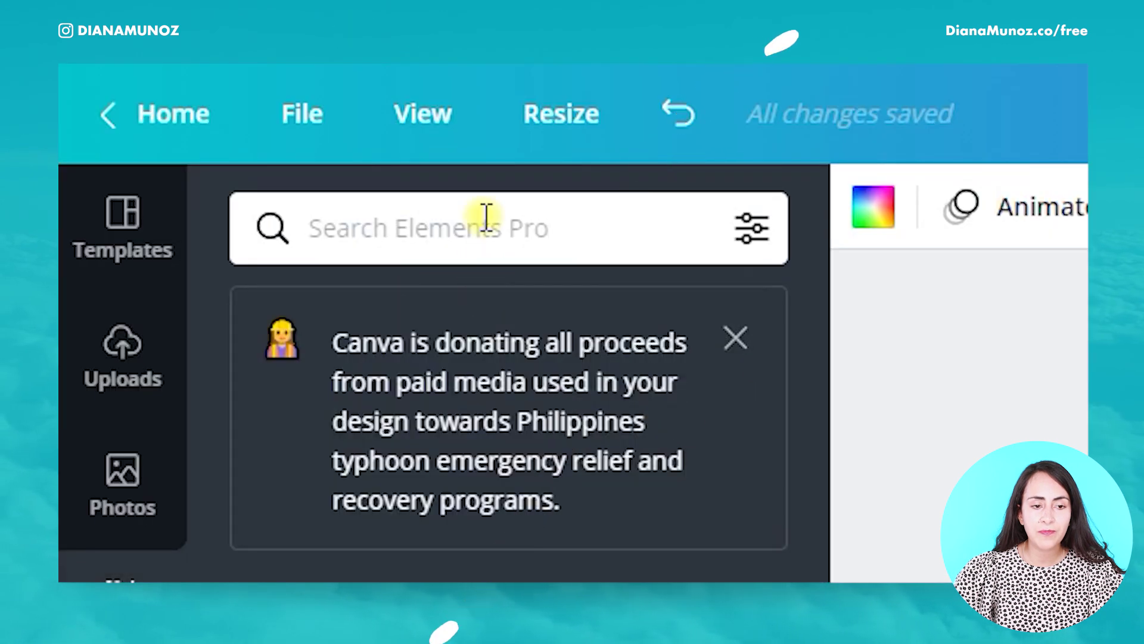
pyautogui.click(487, 226)
pyautogui.hotkey('ctrl', 'v')
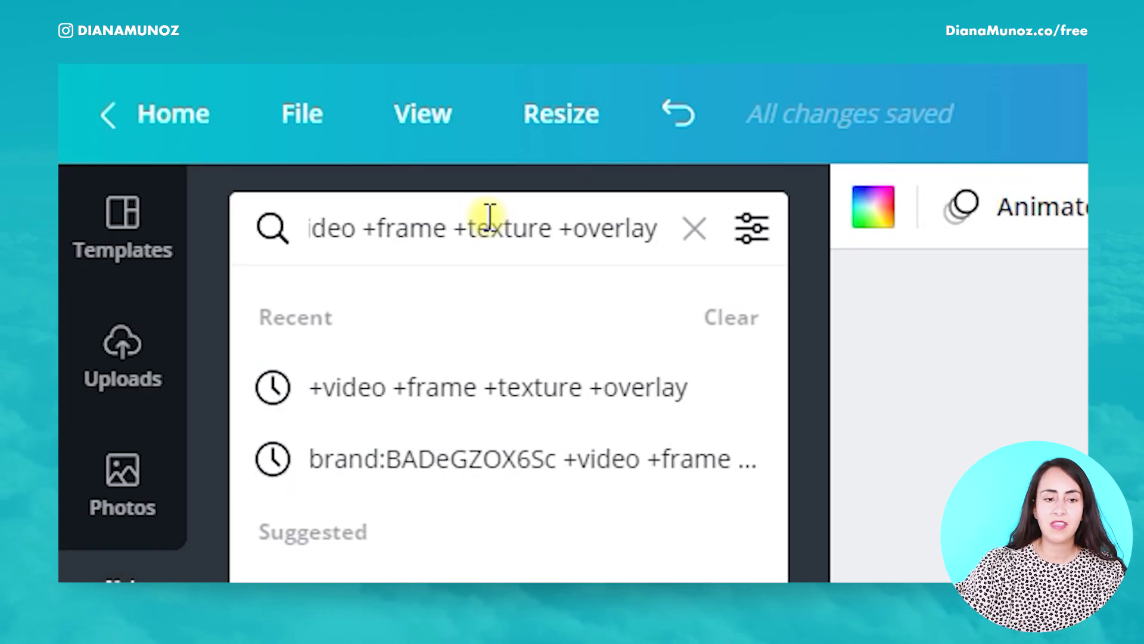
pyautogui.press('Return')
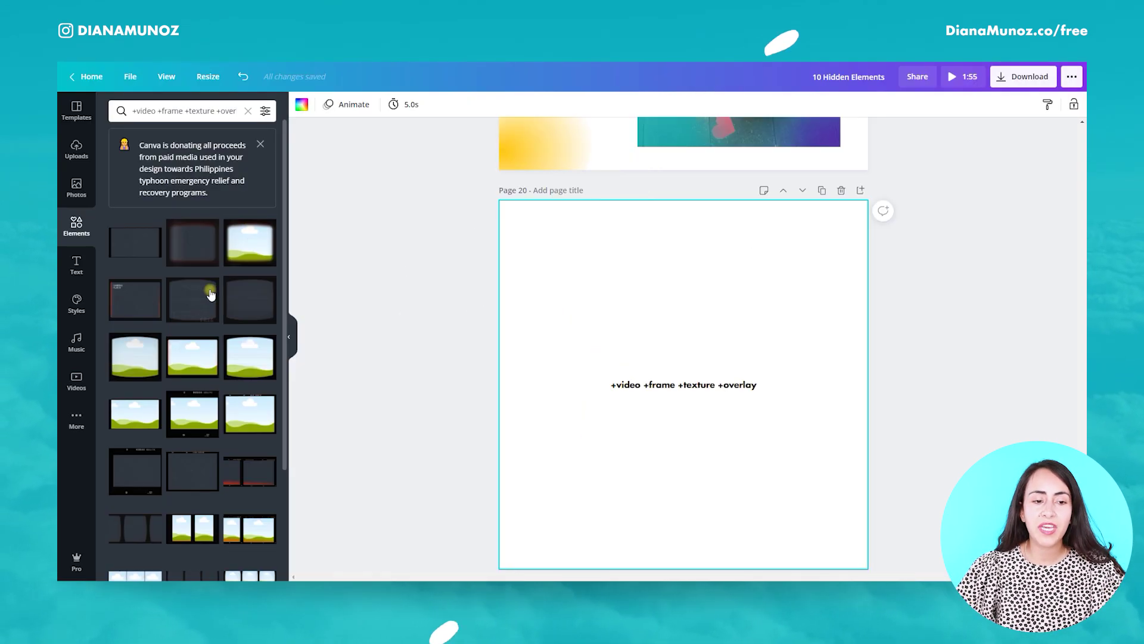
pyautogui.scroll(-1, 237, 441)
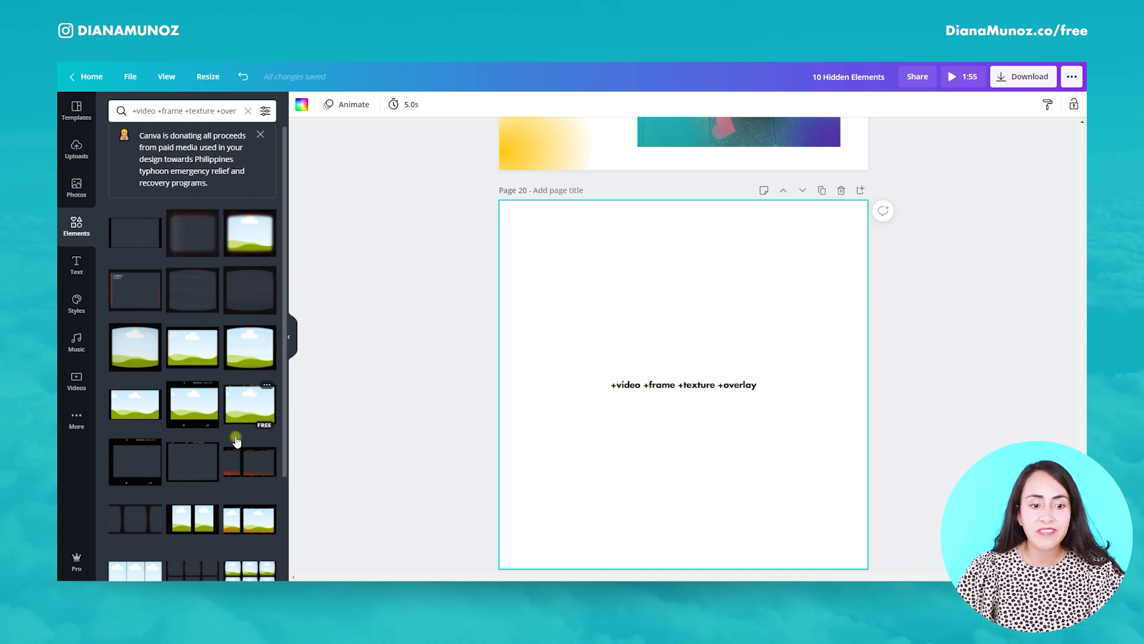
pyautogui.scroll(-5, 237, 441)
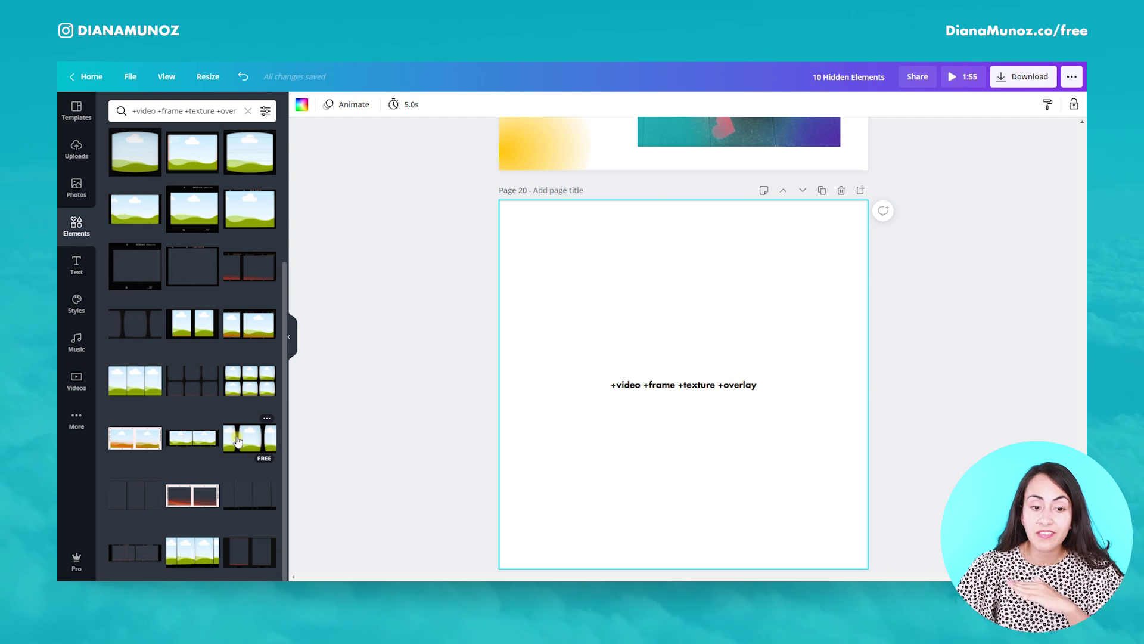
pyautogui.scroll(5, 237, 441)
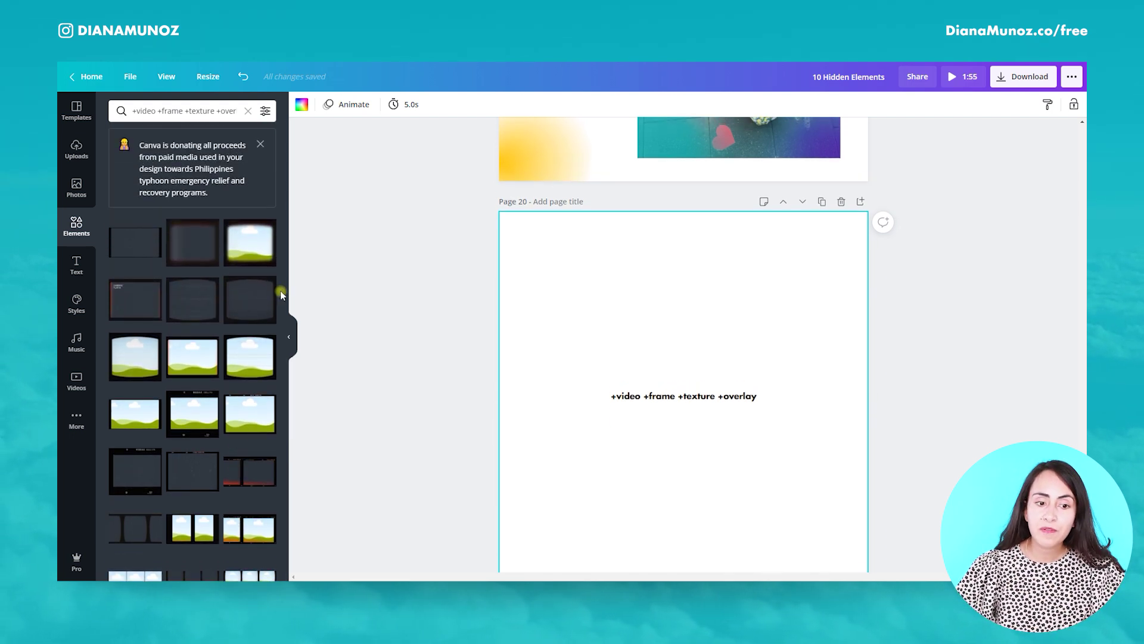
# Step: Add a resized dark glowing frame upper right, a sky-and-grass video frame, and a Kodak film strip lower right
pyautogui.scroll(-2, 364, 361)
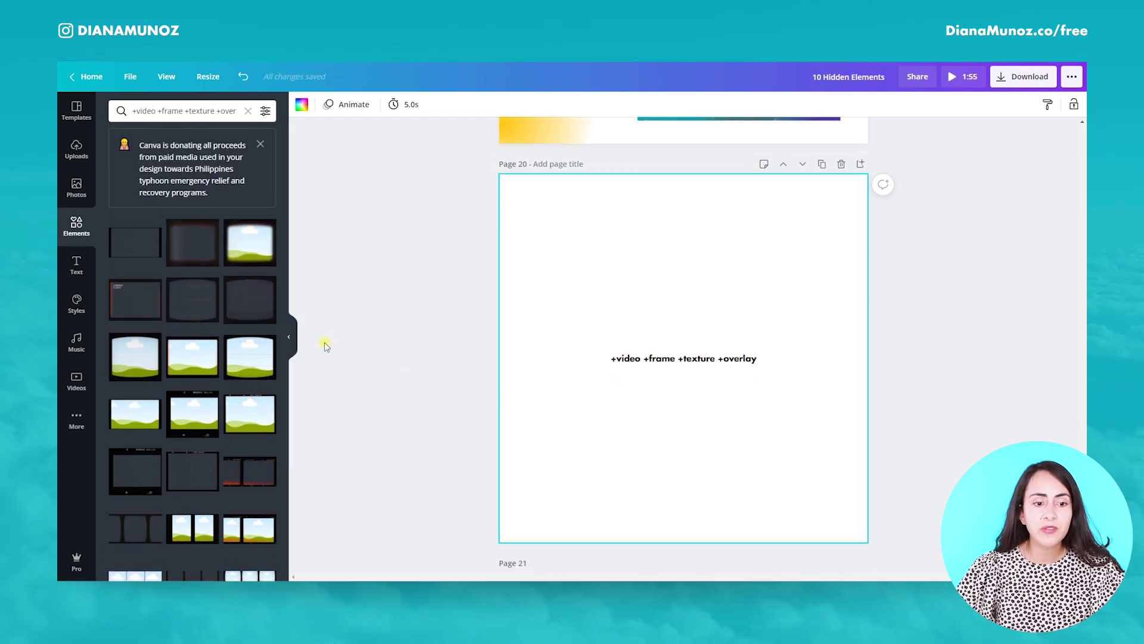
pyautogui.click(191, 298)
pyautogui.moveTo(538, 468); pyautogui.dragTo(685, 341)
pyautogui.moveTo(756, 307)
pyautogui.mouseDown()
pyautogui.moveTo(765, 286)
pyautogui.moveTo(753, 285)
pyautogui.mouseUp()
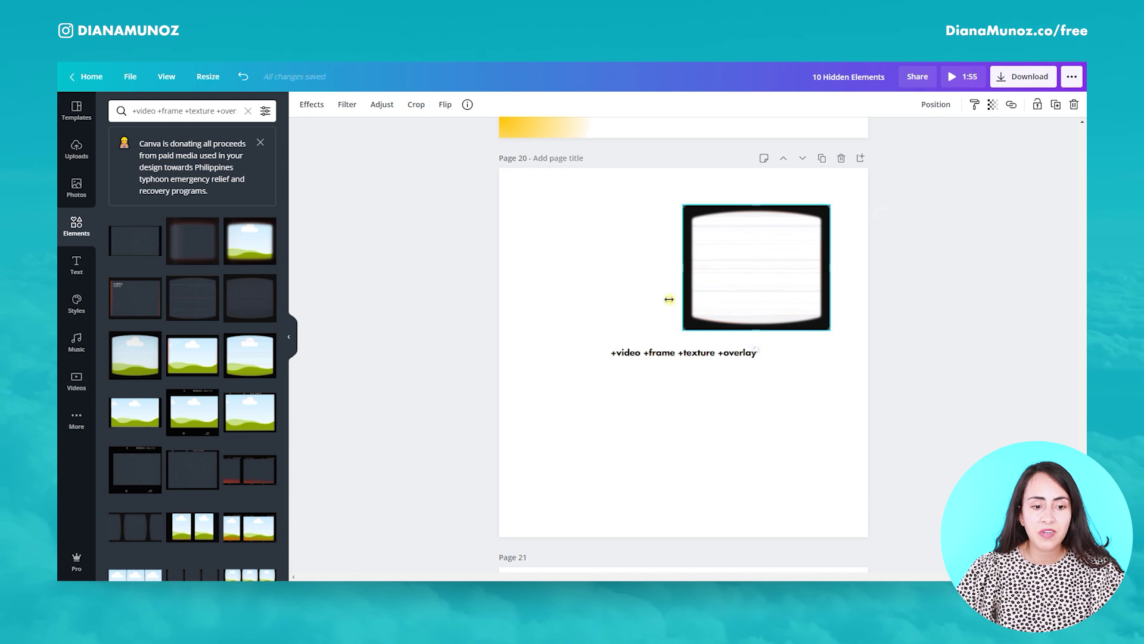
pyautogui.moveTo(145, 366); pyautogui.dragTo(682, 468)
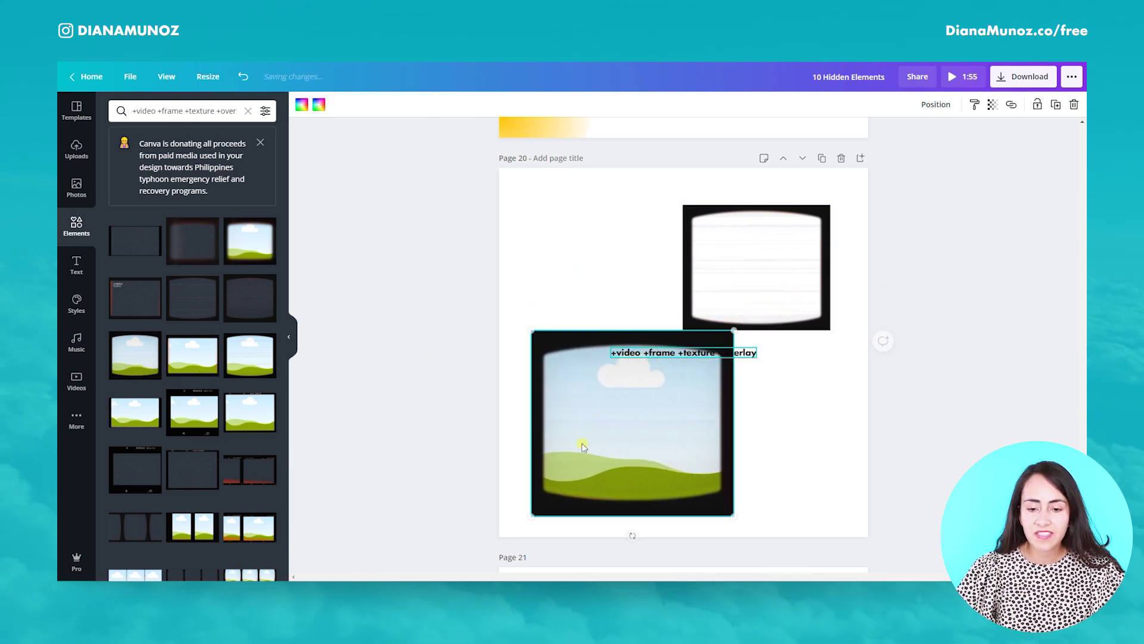
pyautogui.moveTo(731, 329); pyautogui.dragTo(686, 374)
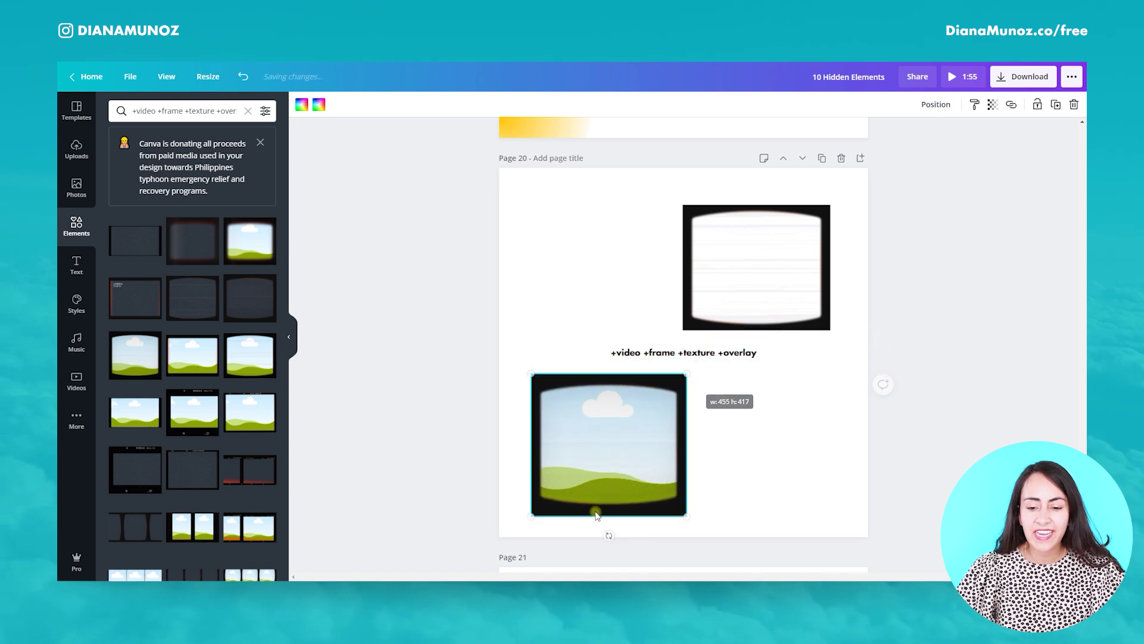
pyautogui.click(250, 469)
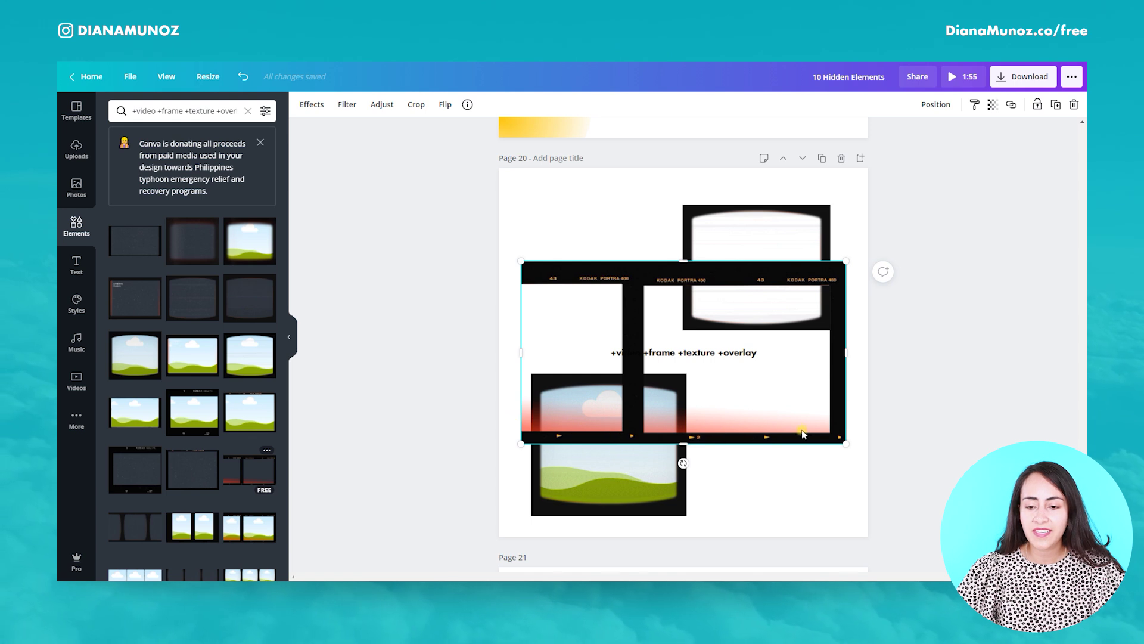
pyautogui.moveTo(522, 261); pyautogui.dragTo(692, 356)
pyautogui.moveTo(784, 435); pyautogui.dragTo(788, 497)
pyautogui.click(923, 332)
pyautogui.scroll(-2, 926, 334)
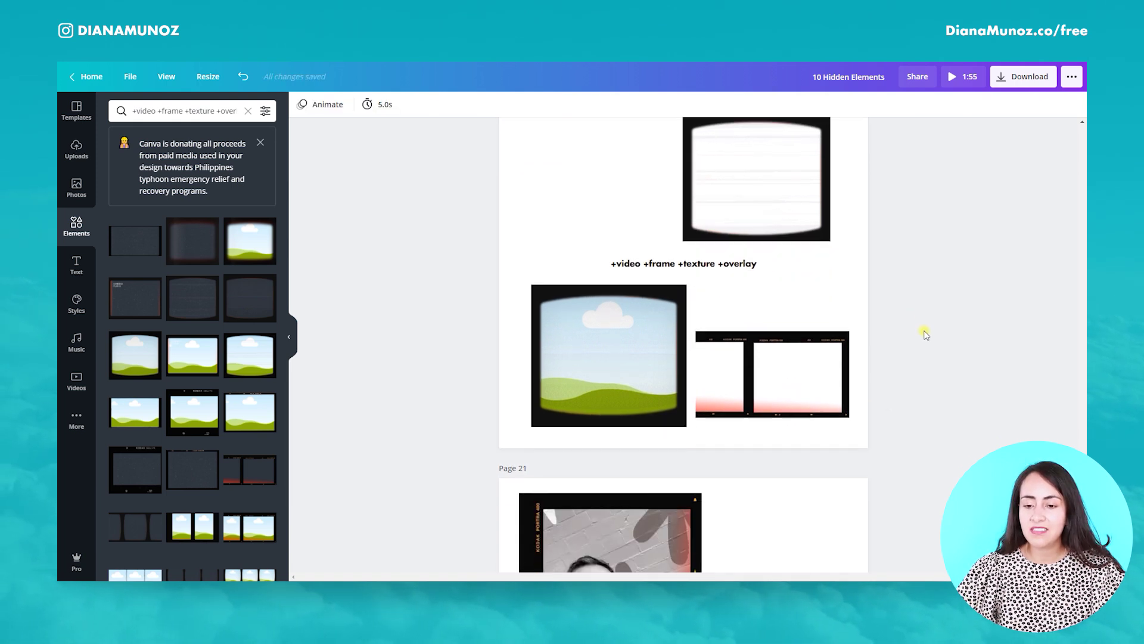
# Step: Move page 21's film overlay aside, compare the couple photo with no filter and Street, then replace it
pyautogui.scroll(-5, 925, 334)
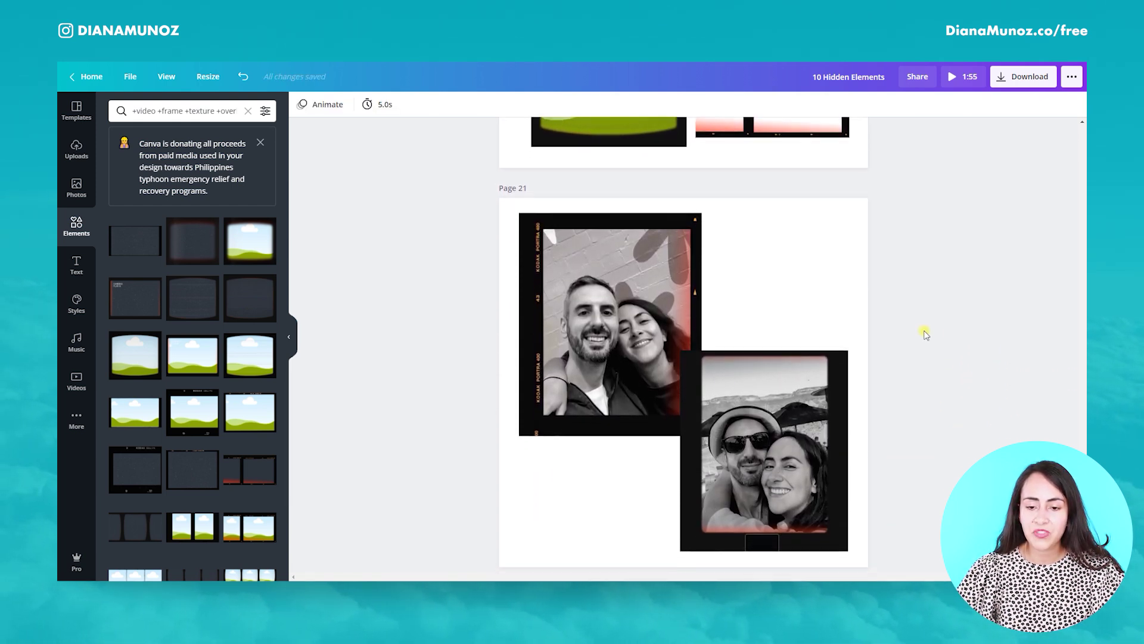
pyautogui.click(682, 239)
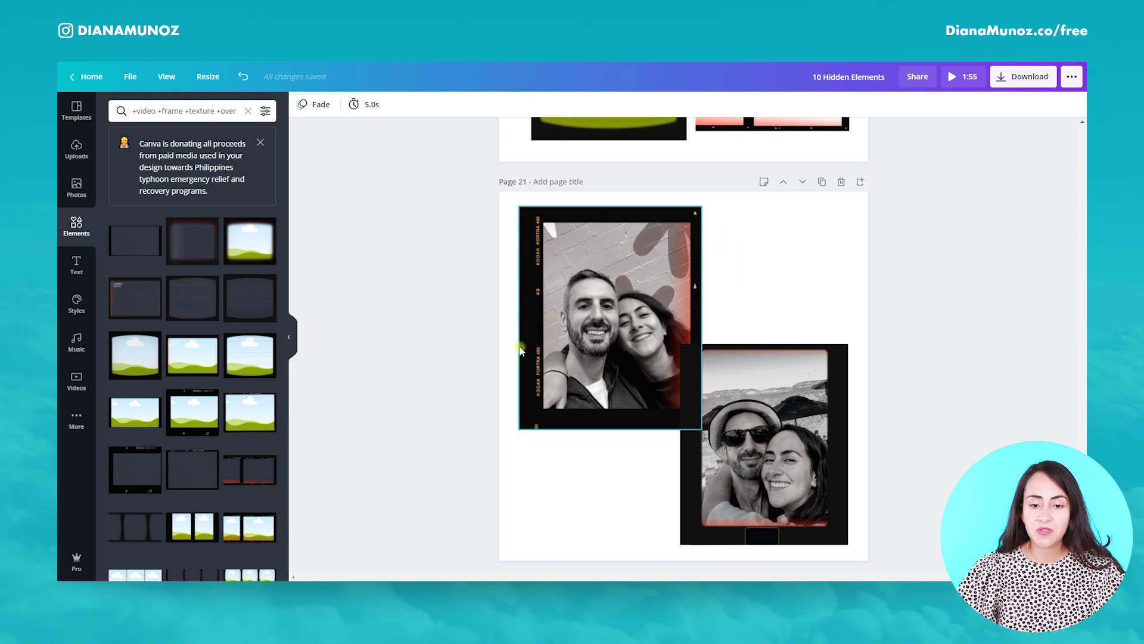
pyautogui.moveTo(540, 344); pyautogui.dragTo(655, 344)
pyautogui.click(630, 342)
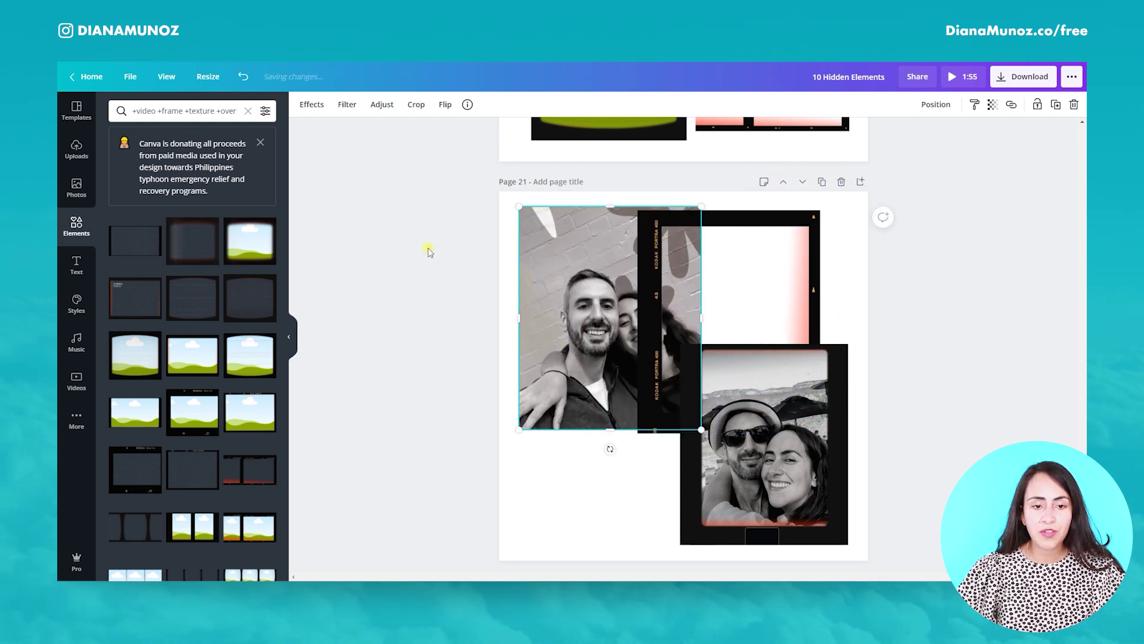
pyautogui.click(347, 105)
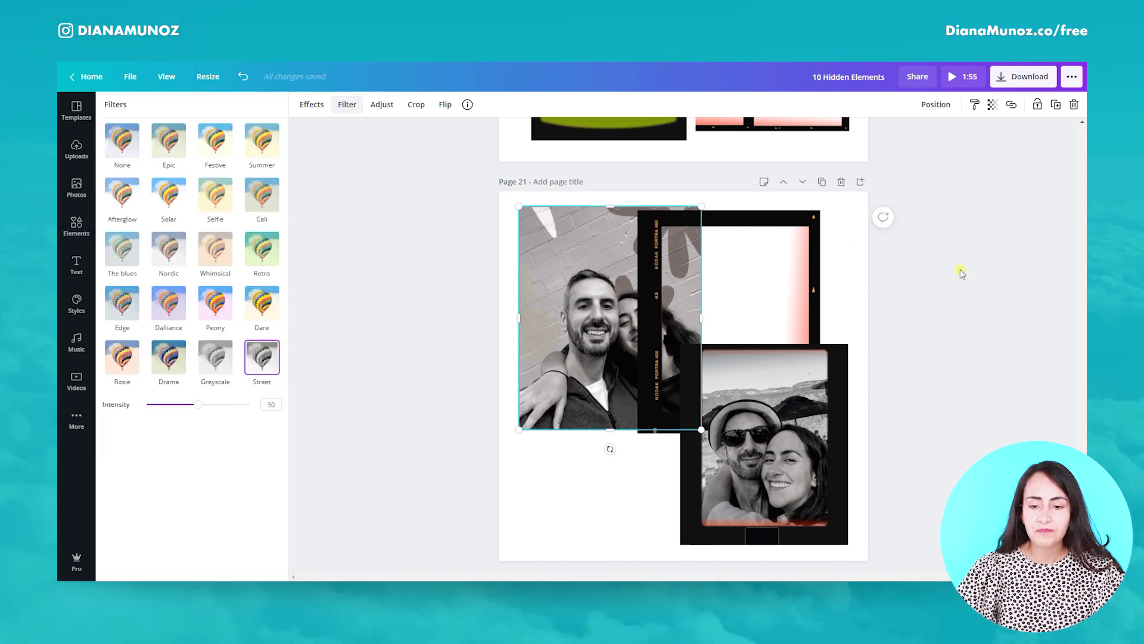
pyautogui.click(115, 153)
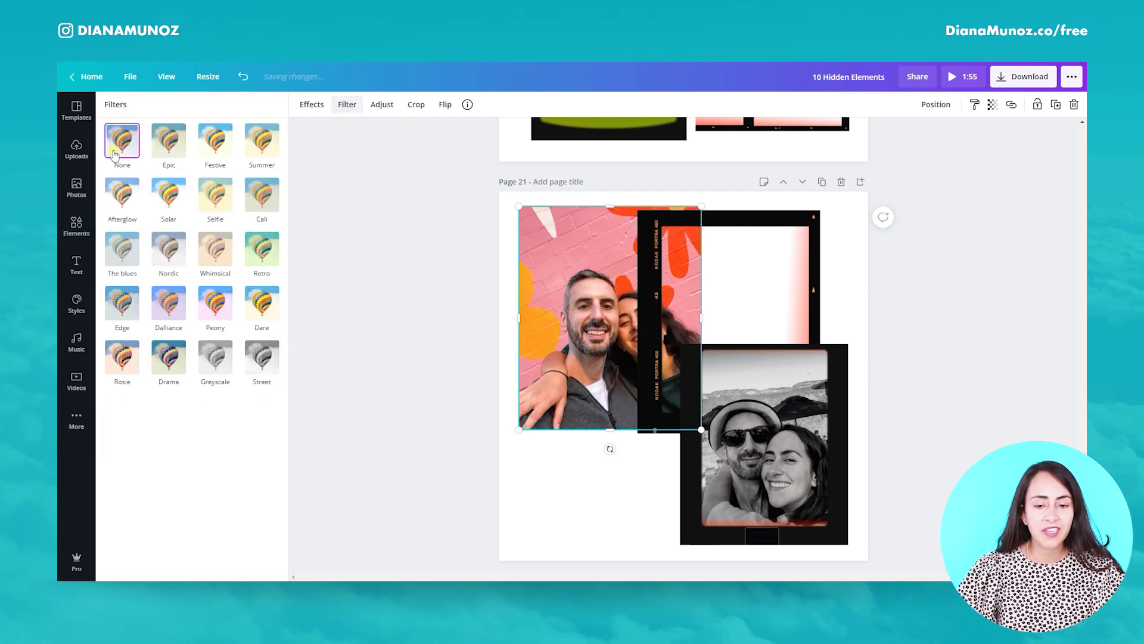
pyautogui.click(264, 353)
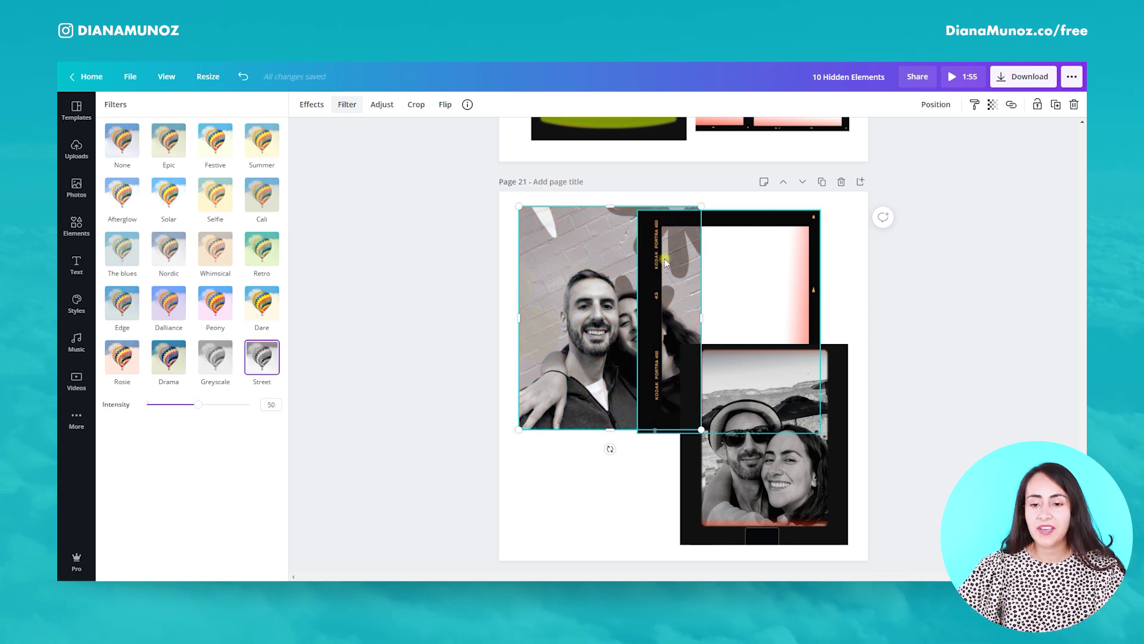
pyautogui.moveTo(660, 264); pyautogui.dragTo(541, 258)
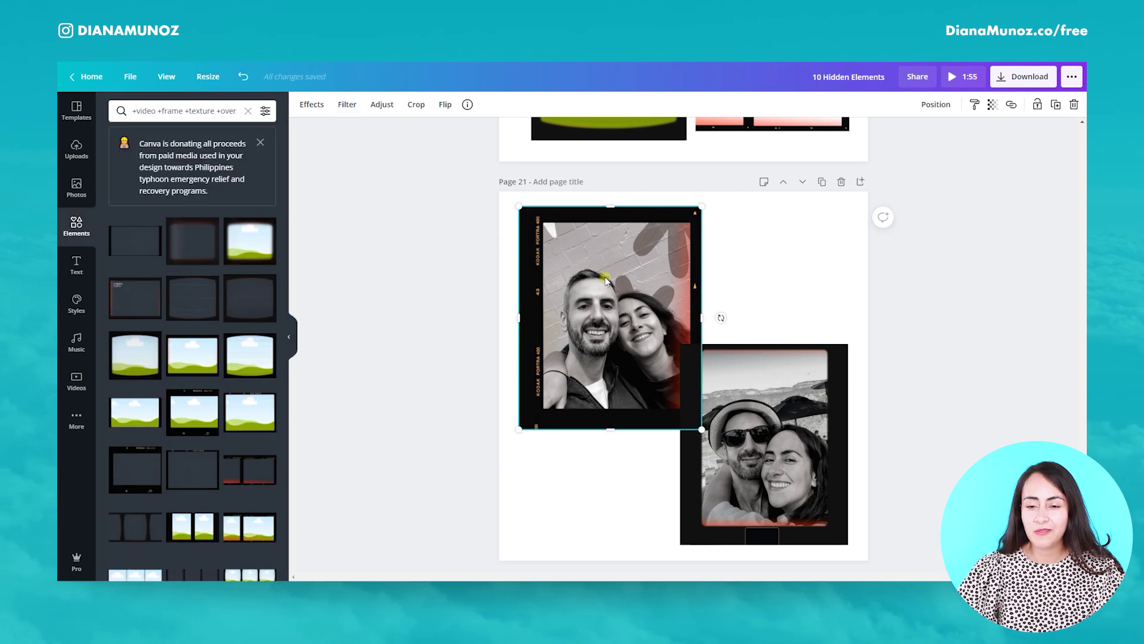
# Step: Nudge the lower film-framed photo on page 21 into alignment
pyautogui.moveTo(806, 419)
pyautogui.mouseDown()
pyautogui.moveTo(739, 411)
pyautogui.moveTo(804, 419)
pyautogui.mouseUp()
pyautogui.moveTo(804, 419); pyautogui.dragTo(808, 420)
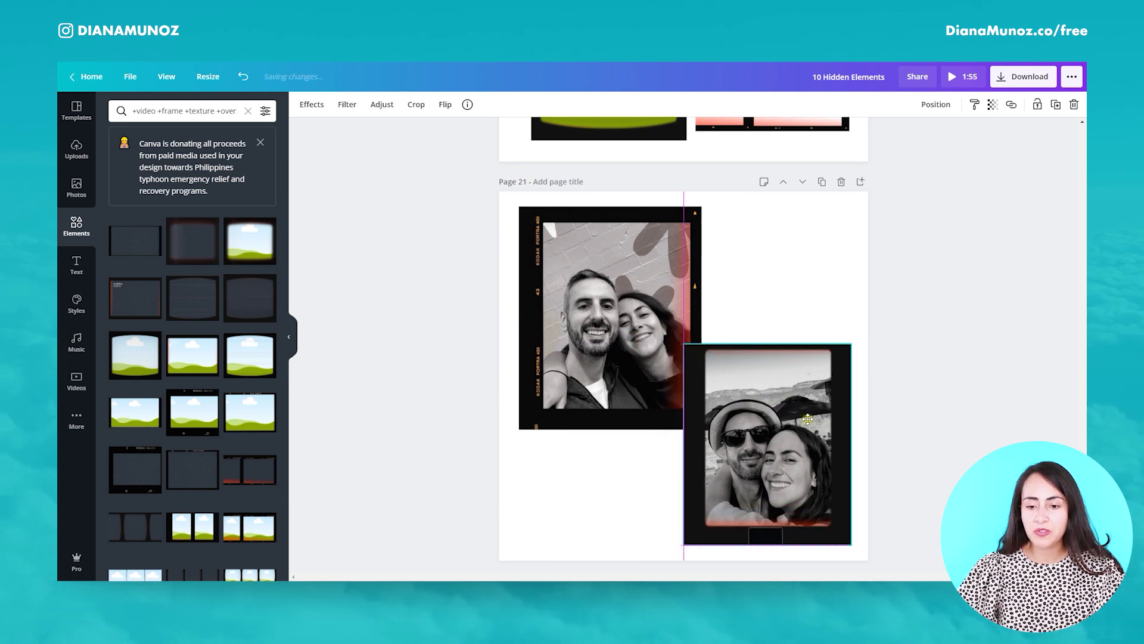
pyautogui.scroll(4, 818, 276)
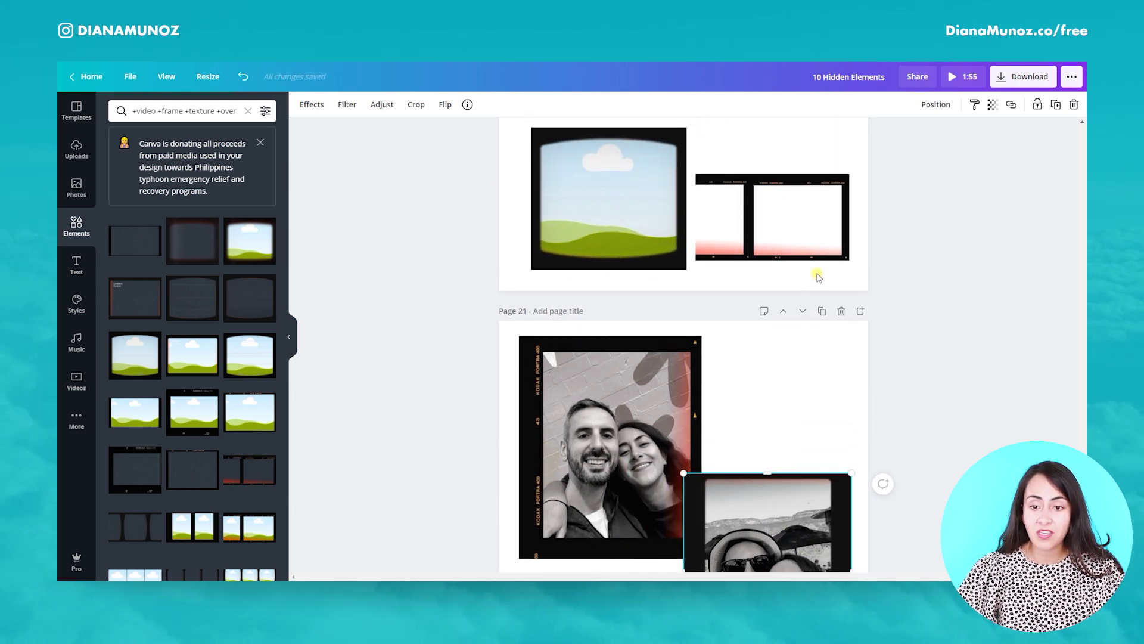
# Step: Replace page 20's sky video frame with an enlarged film strip cropped to a single frame
pyautogui.click(642, 259)
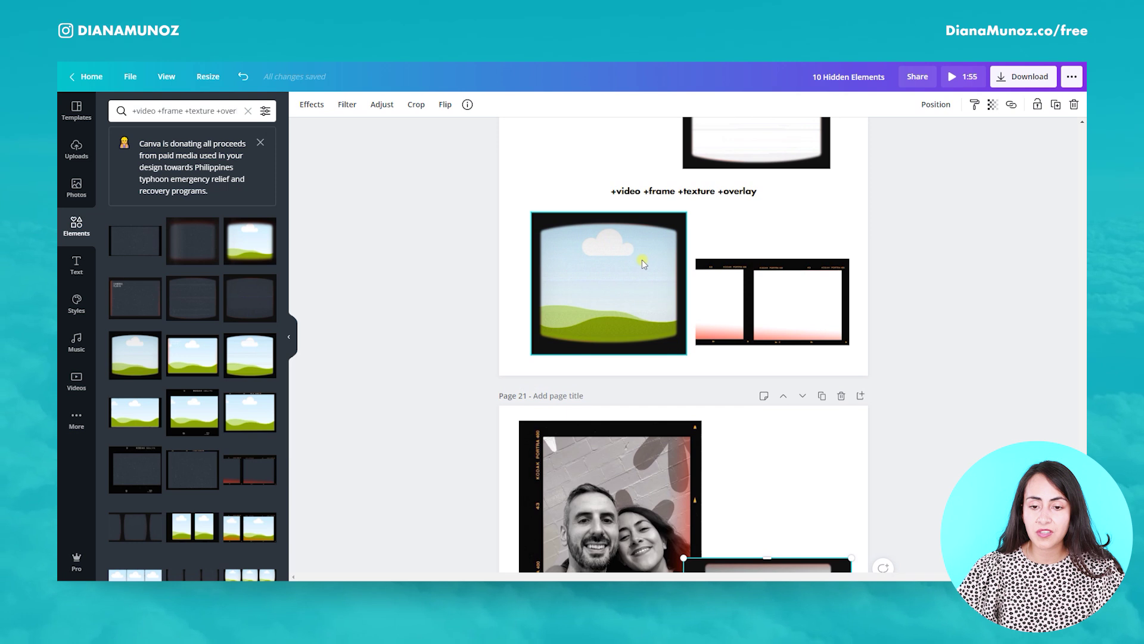
pyautogui.click(1074, 106)
pyautogui.scroll(-2, 727, 453)
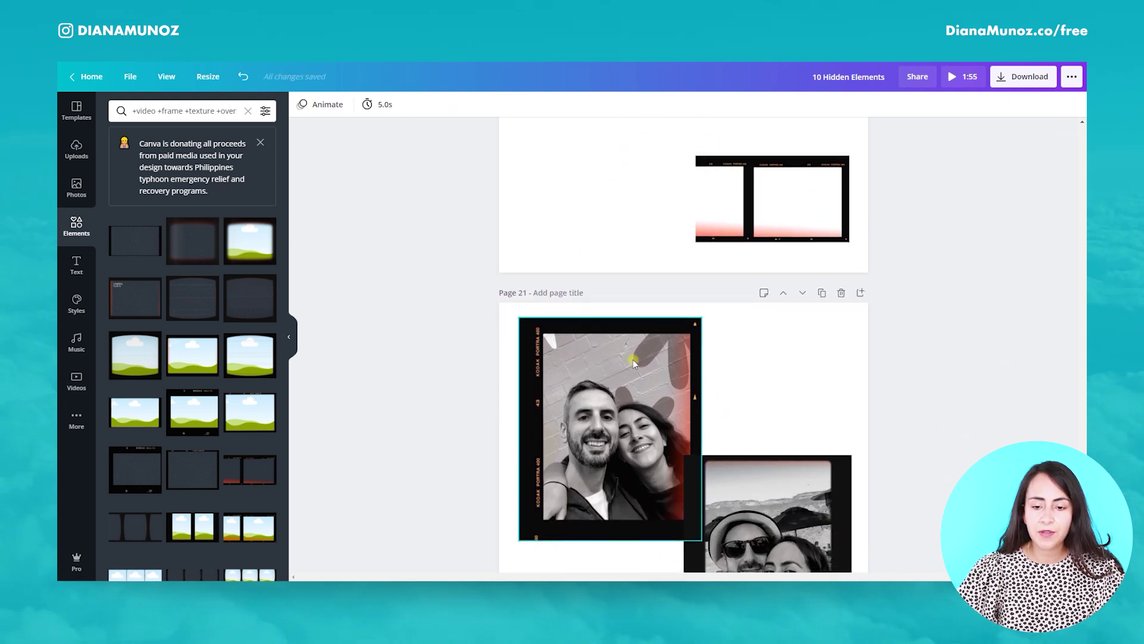
pyautogui.click(255, 475)
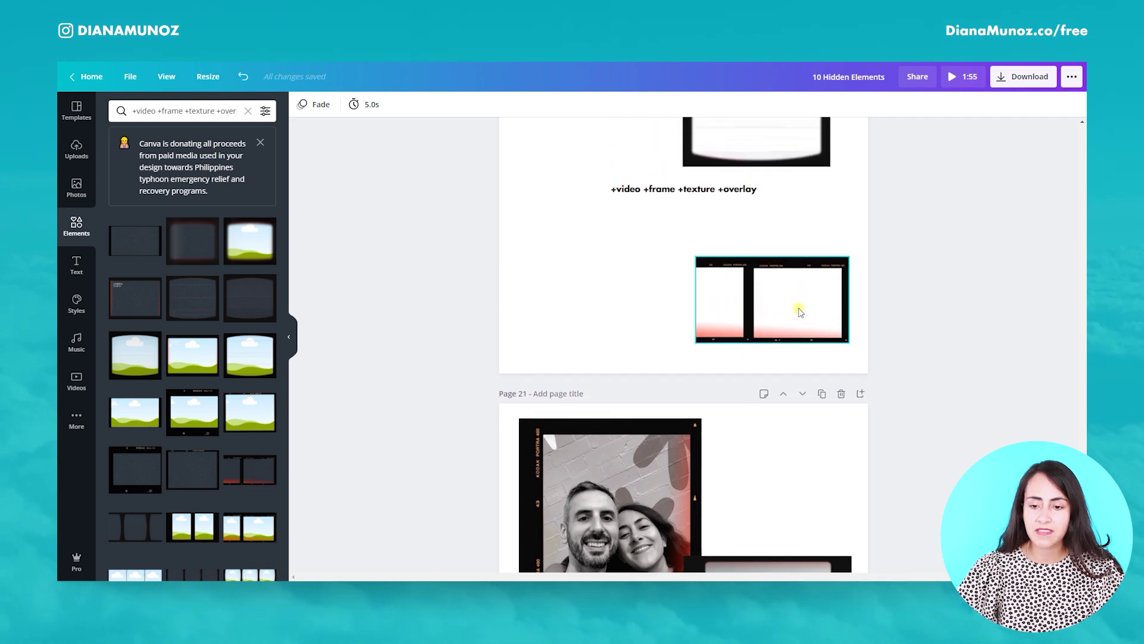
pyautogui.moveTo(696, 260); pyautogui.dragTo(582, 229)
pyautogui.click(414, 106)
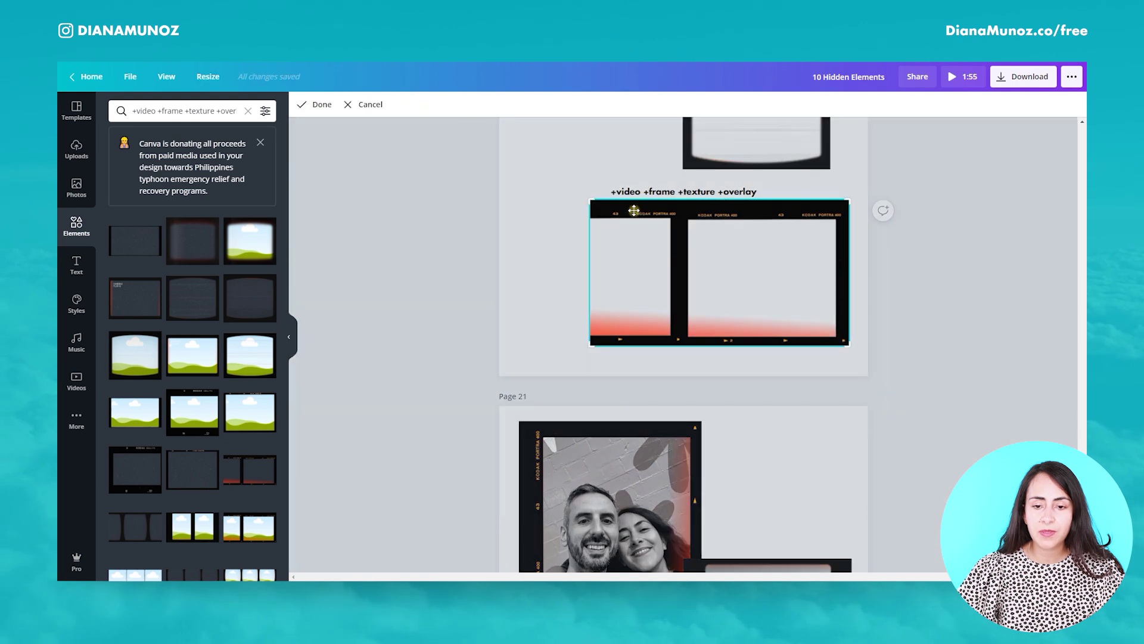
pyautogui.moveTo(604, 198); pyautogui.dragTo(680, 201)
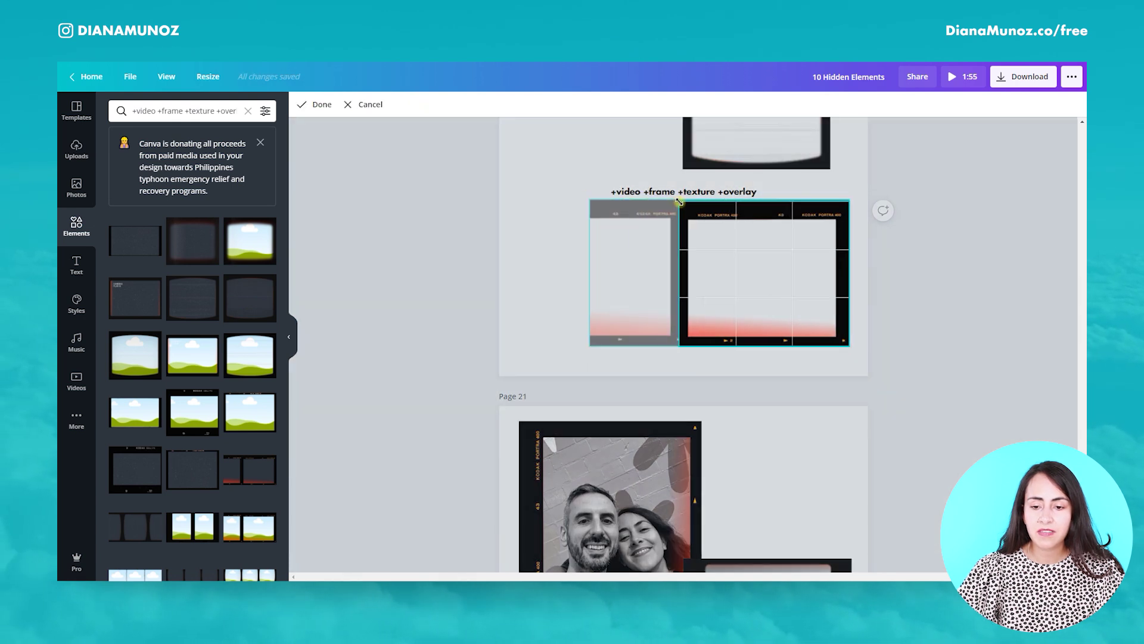
pyautogui.click(322, 105)
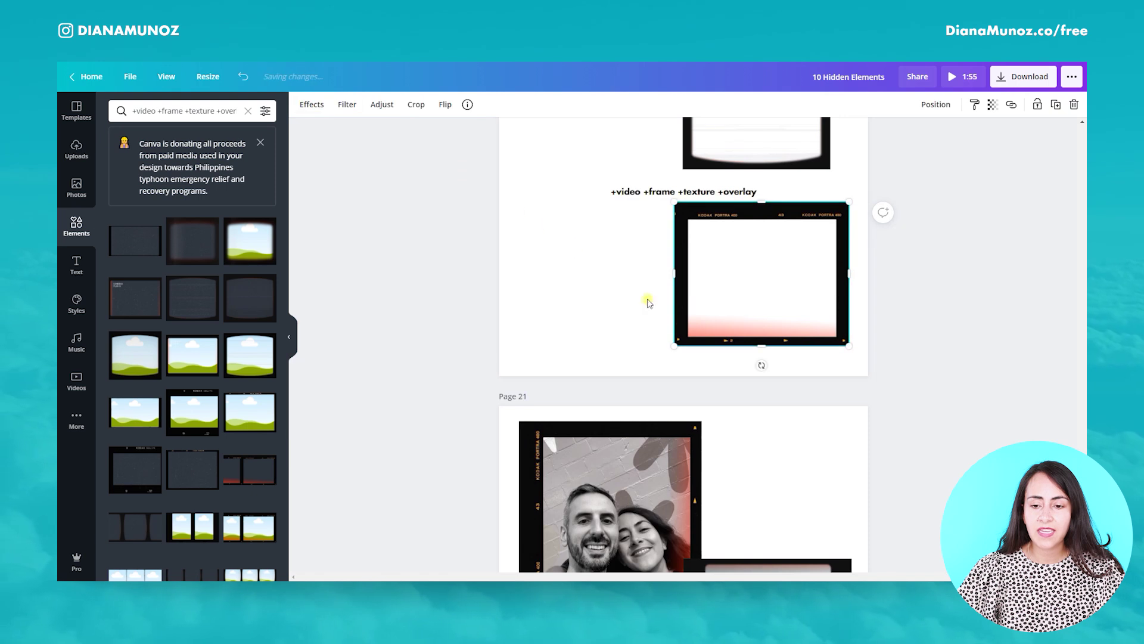
# Step: Rotate the film frame vertical and enlarge it to 651 × 535 over page 21's photo
pyautogui.moveTo(761, 366); pyautogui.dragTo(845, 274)
pyautogui.moveTo(769, 209); pyautogui.dragTo(599, 329)
pyautogui.moveTo(668, 308); pyautogui.dragTo(733, 292)
pyautogui.click(1012, 217)
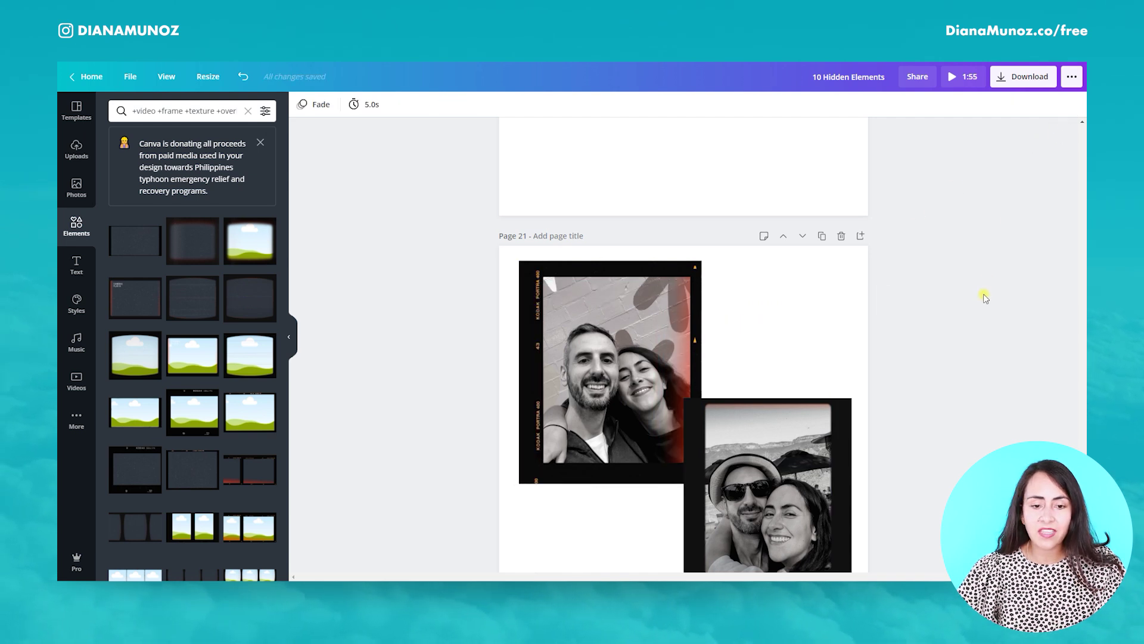
# Step: Add a double film-frame, narrow it from both sides, and line it up over the second photo
pyautogui.scroll(-3, 983, 299)
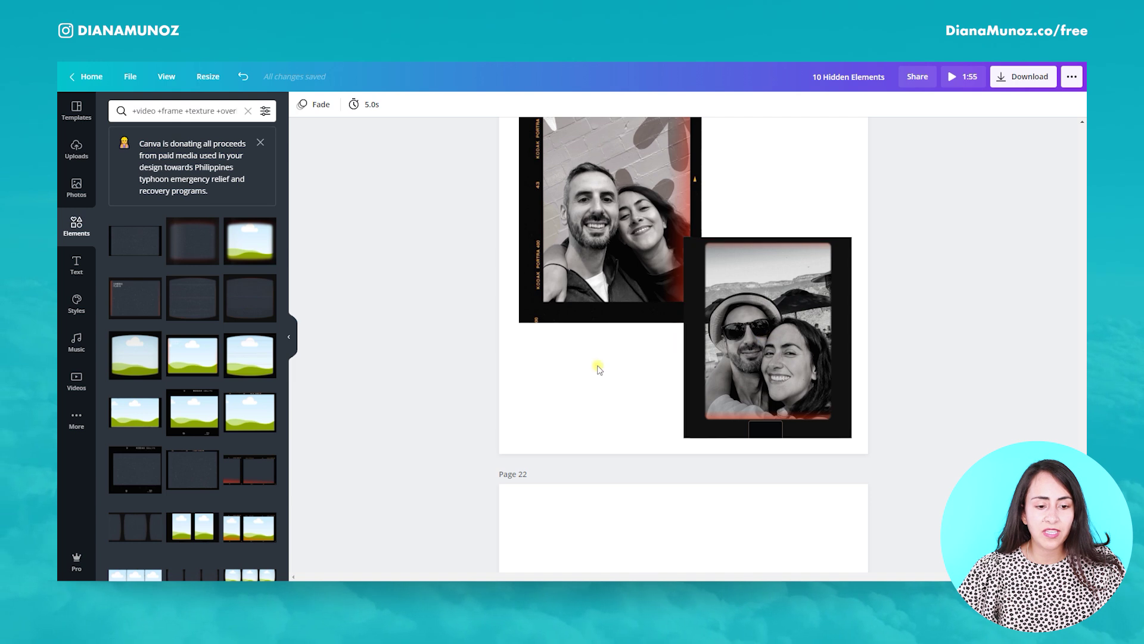
pyautogui.scroll(-3, 211, 441)
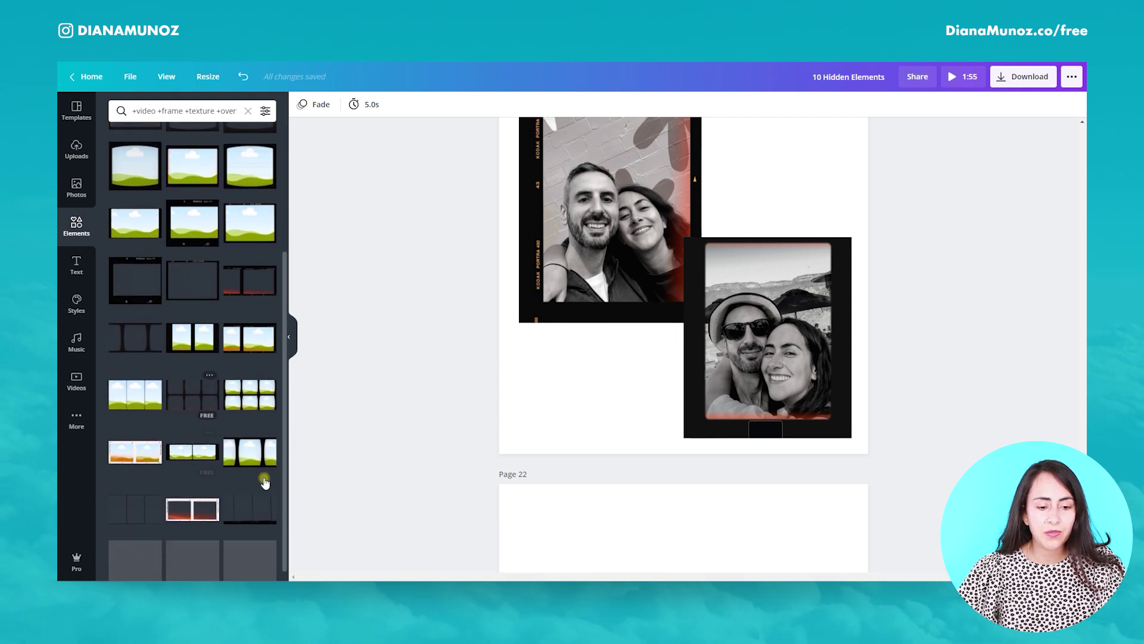
pyautogui.scroll(-1, 267, 490)
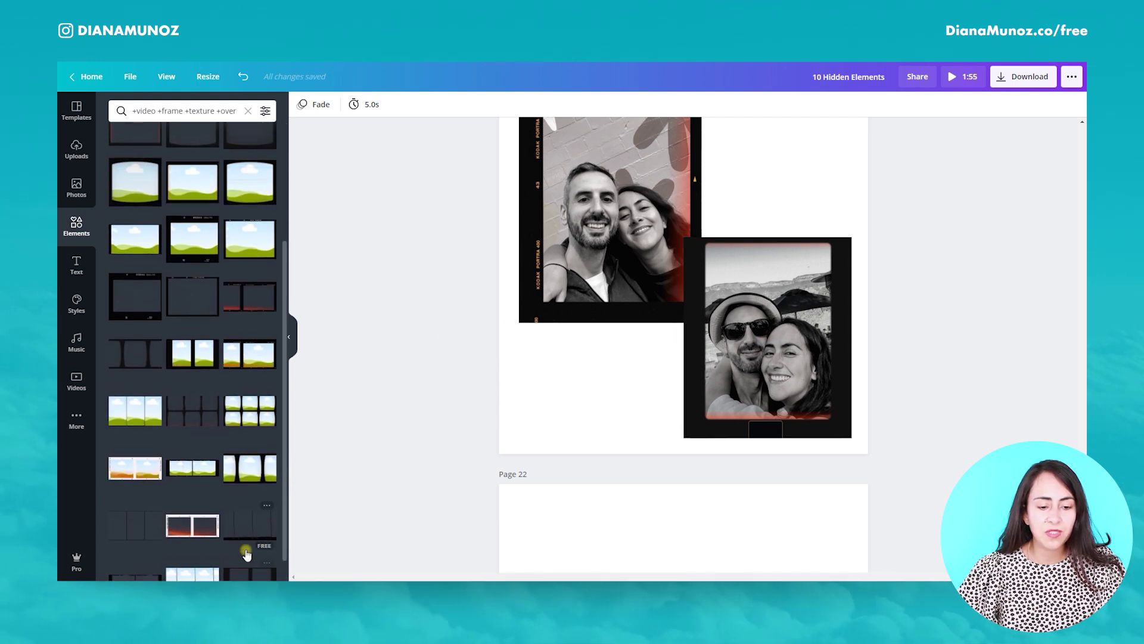
pyautogui.click(272, 528)
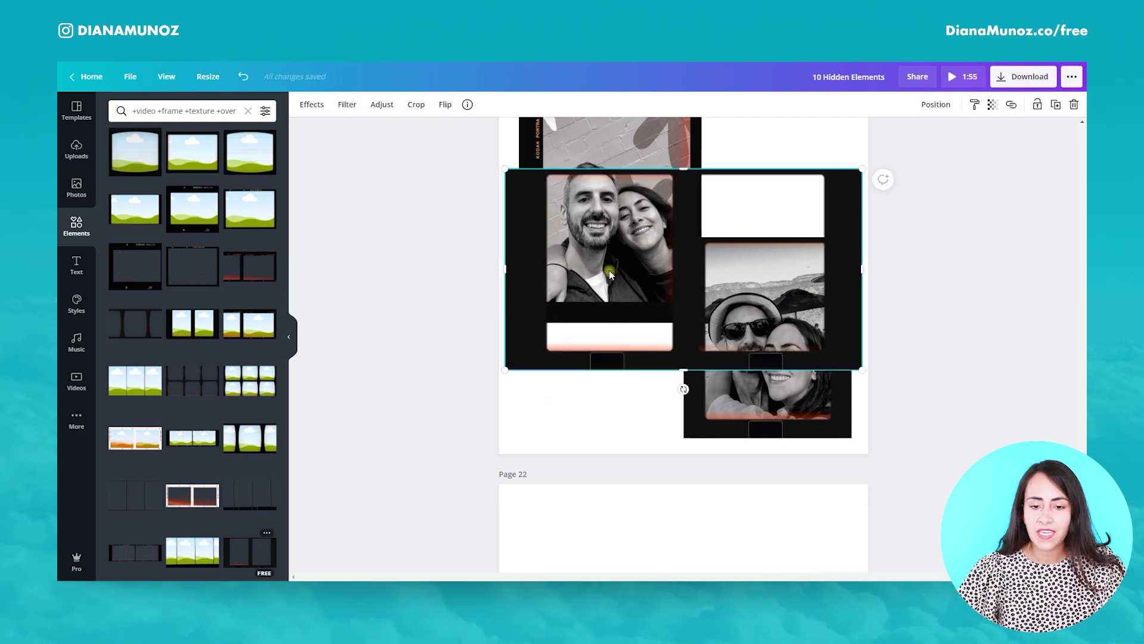
pyautogui.moveTo(577, 263); pyautogui.dragTo(682, 263)
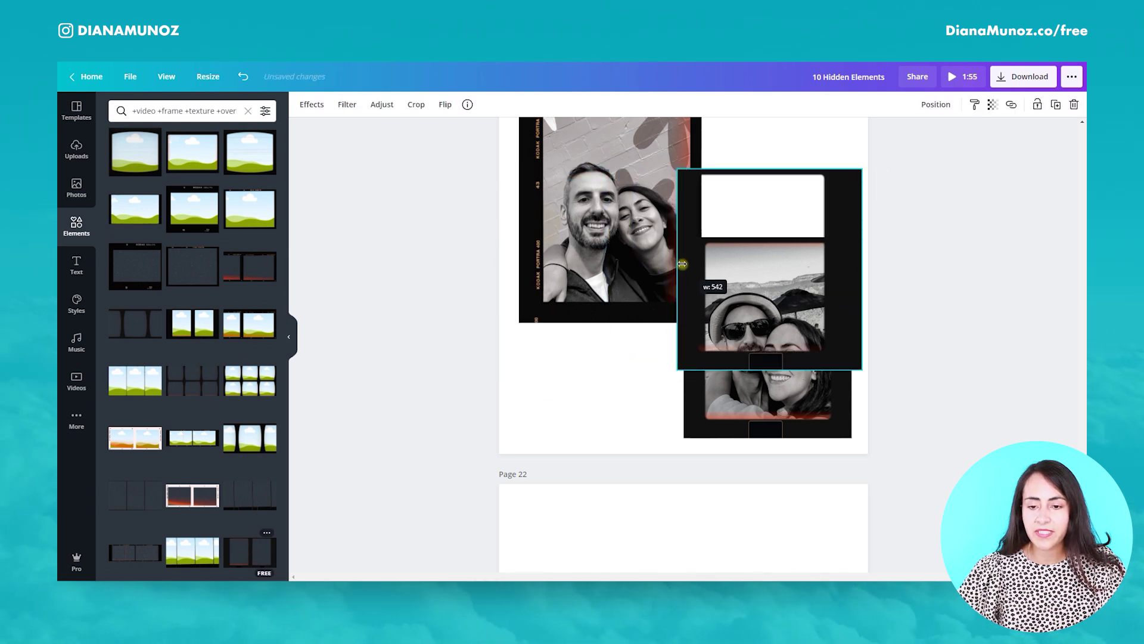
pyautogui.moveTo(864, 259); pyautogui.dragTo(839, 314)
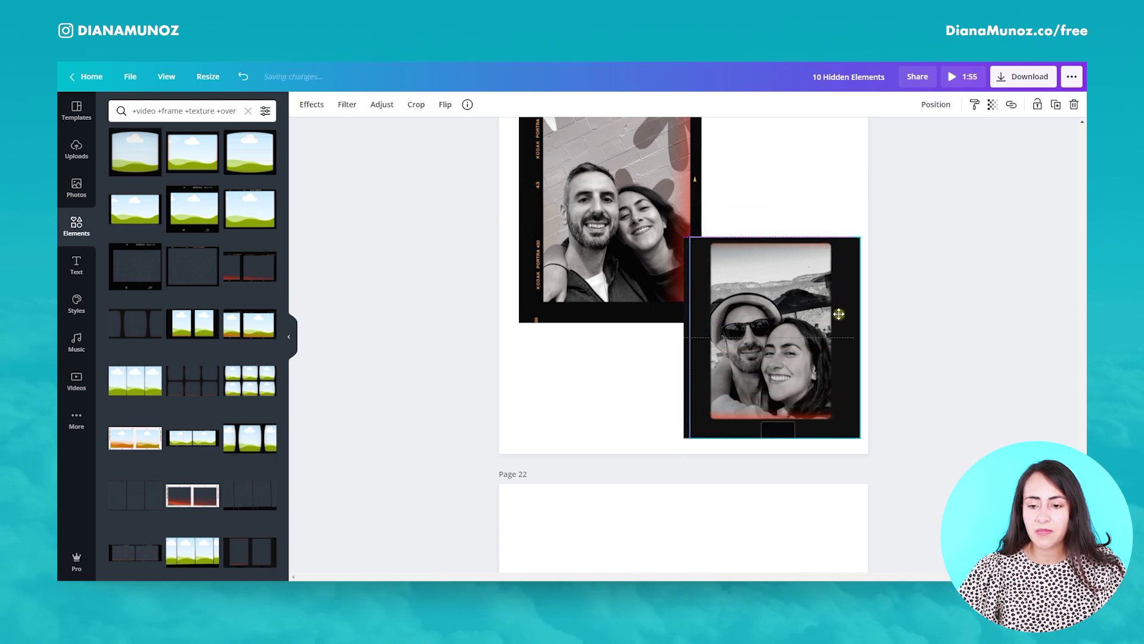
pyautogui.moveTo(821, 360)
pyautogui.mouseDown()
pyautogui.moveTo(671, 363)
pyautogui.moveTo(820, 361)
pyautogui.moveTo(807, 361)
pyautogui.mouseUp()
pyautogui.click(899, 366)
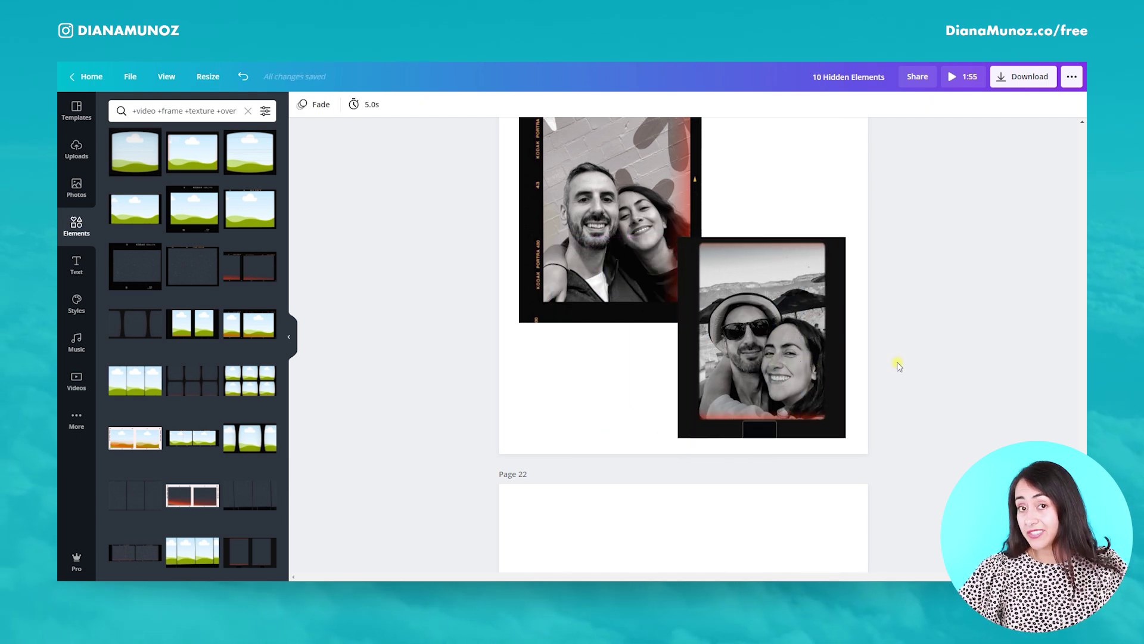
pyautogui.scroll(-5, 898, 365)
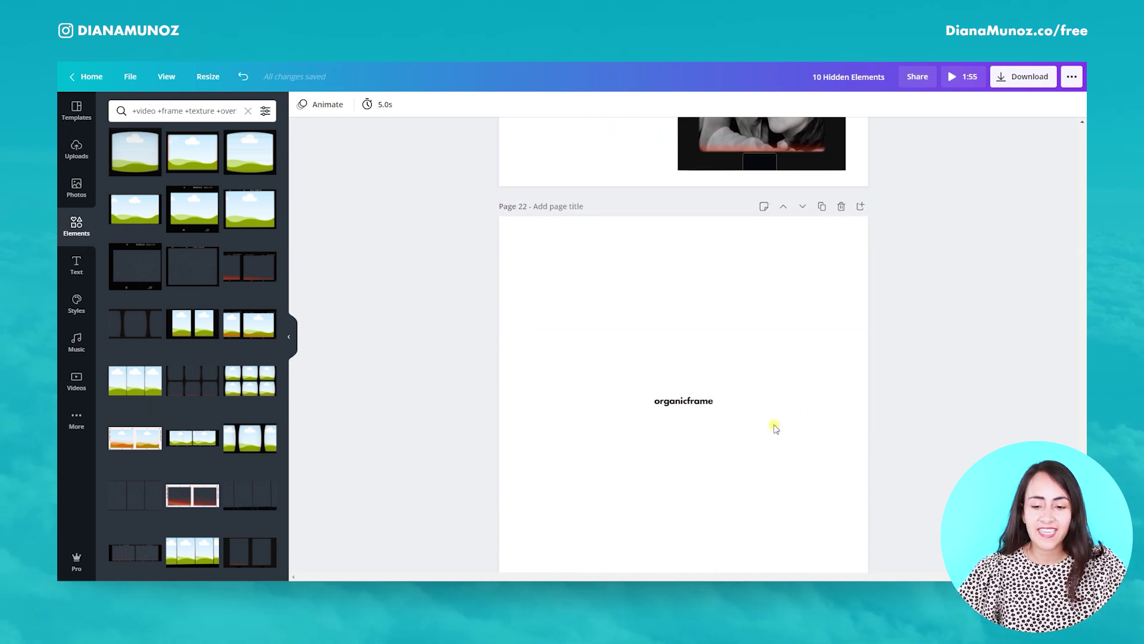
# Step: Copy 'organicframe' from page 22 and run it as the Elements search
pyautogui.click(685, 406)
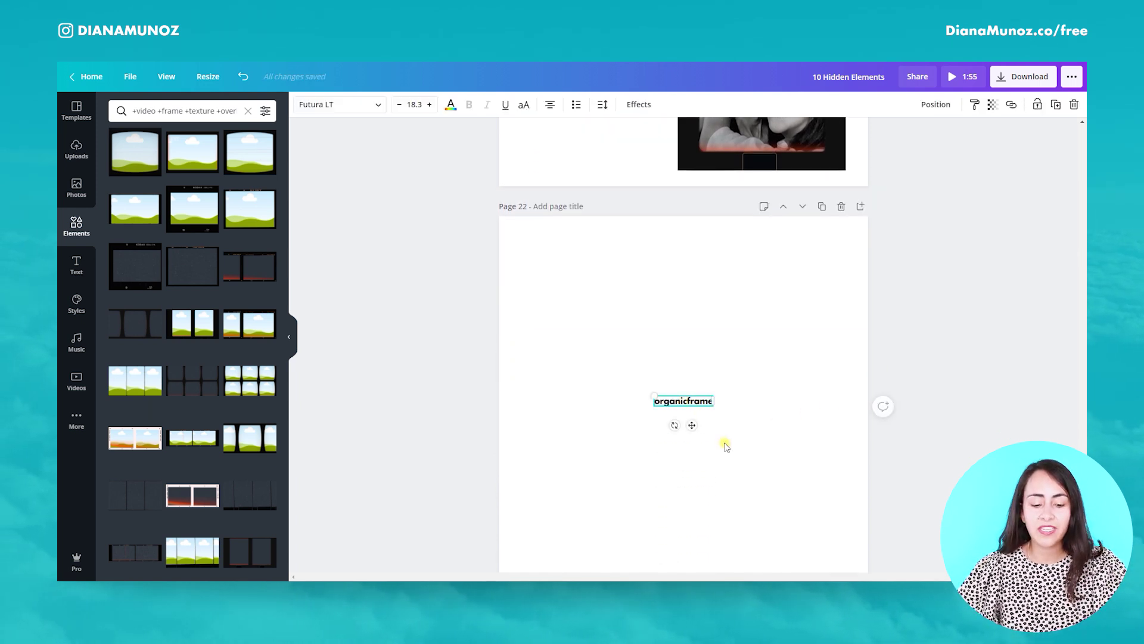
pyautogui.hotkey('ctrl', 'a')
pyautogui.hotkey('ctrl', 'c')
pyautogui.click(215, 116)
pyautogui.hotkey('ctrl', 'a')
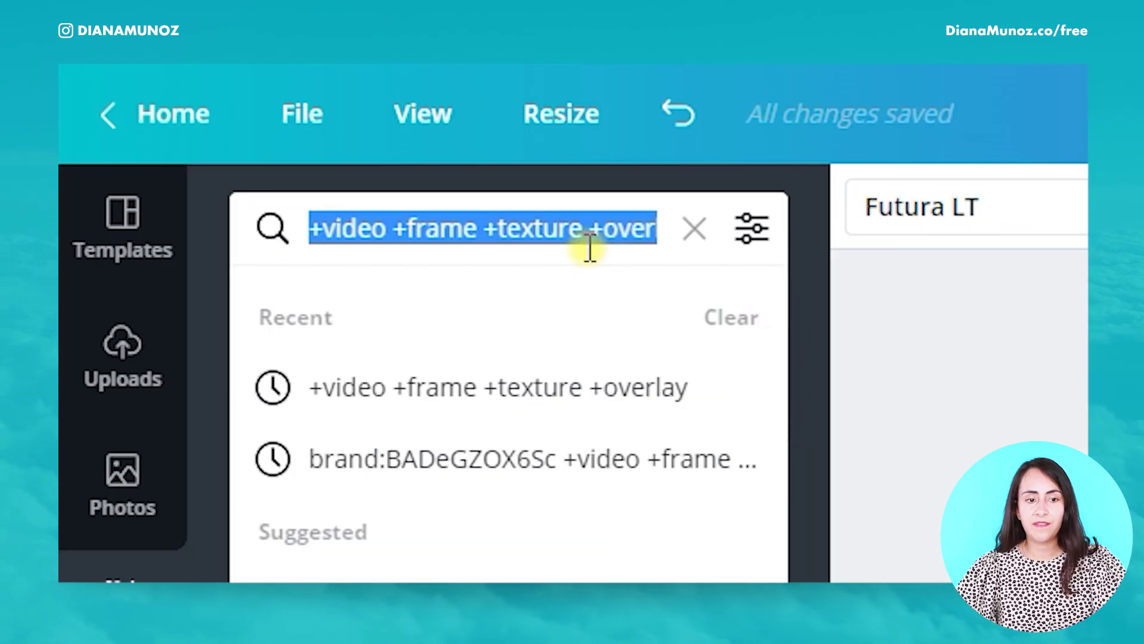
pyautogui.hotkey('ctrl', 'v')
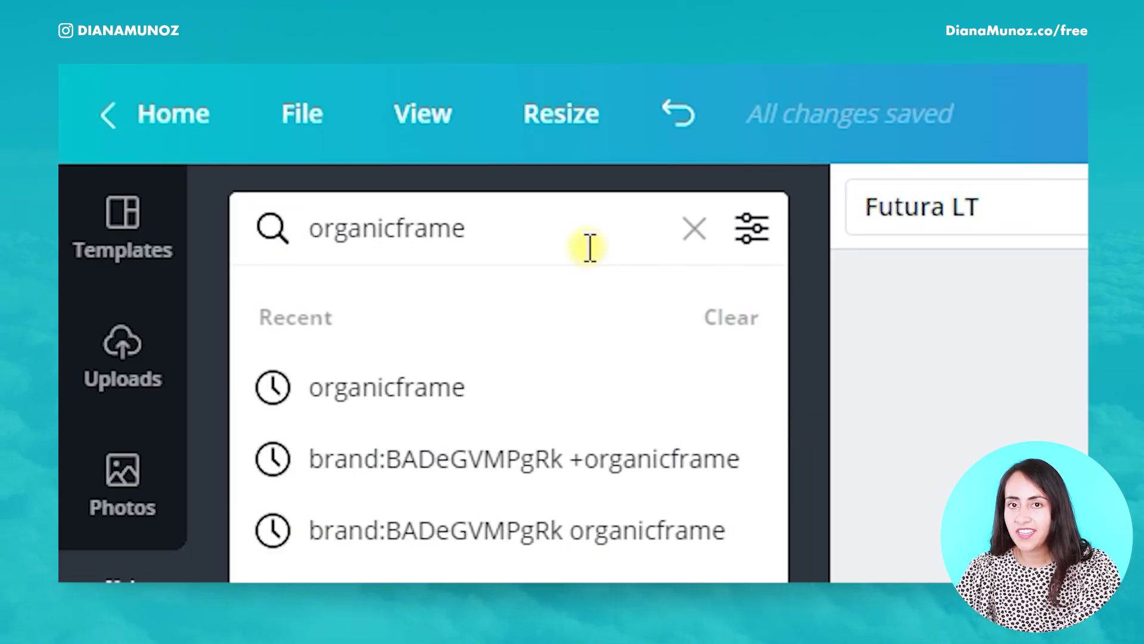
pyautogui.press('Return')
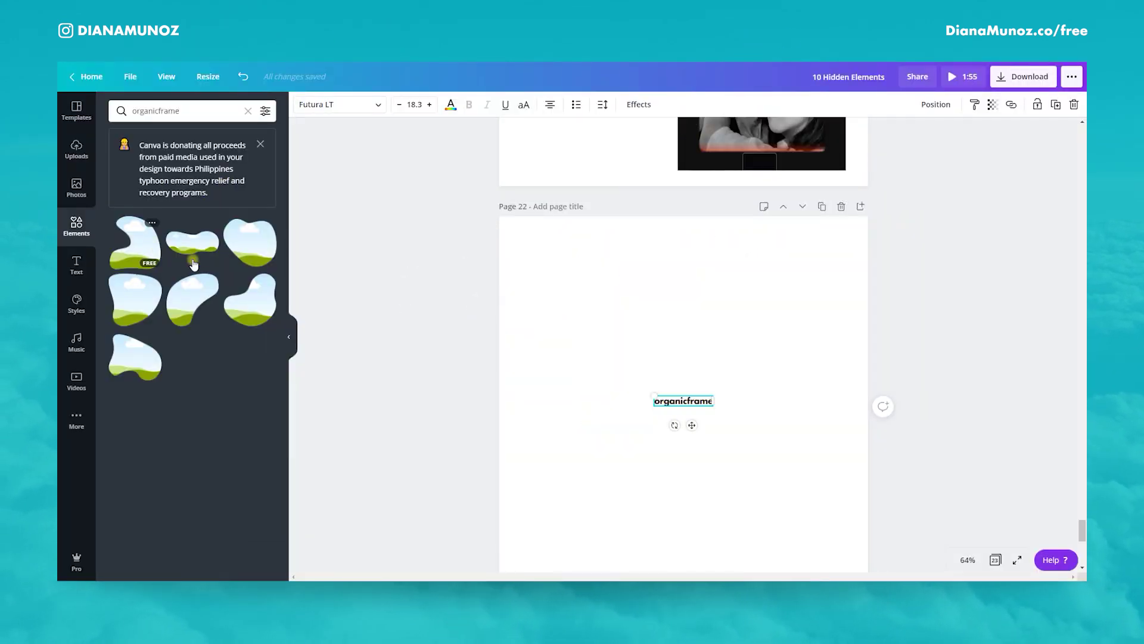
# Step: Scroll through the organic frame results and the pages, deselecting the image on page 13
pyautogui.scroll(-6, 608, 444)
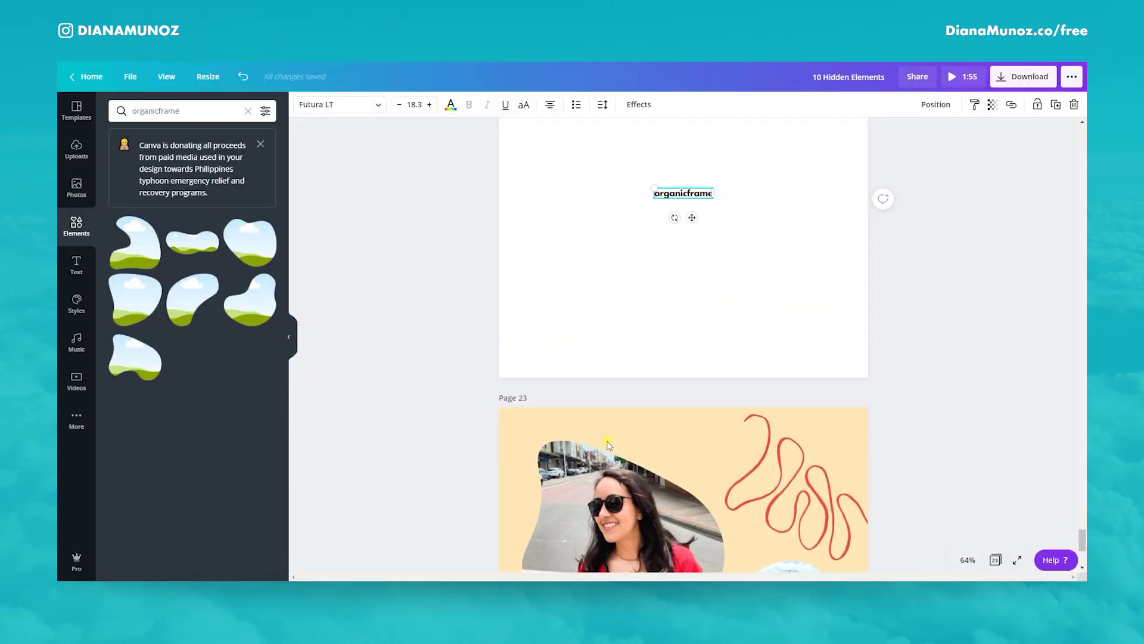
pyautogui.scroll(-2, 608, 444)
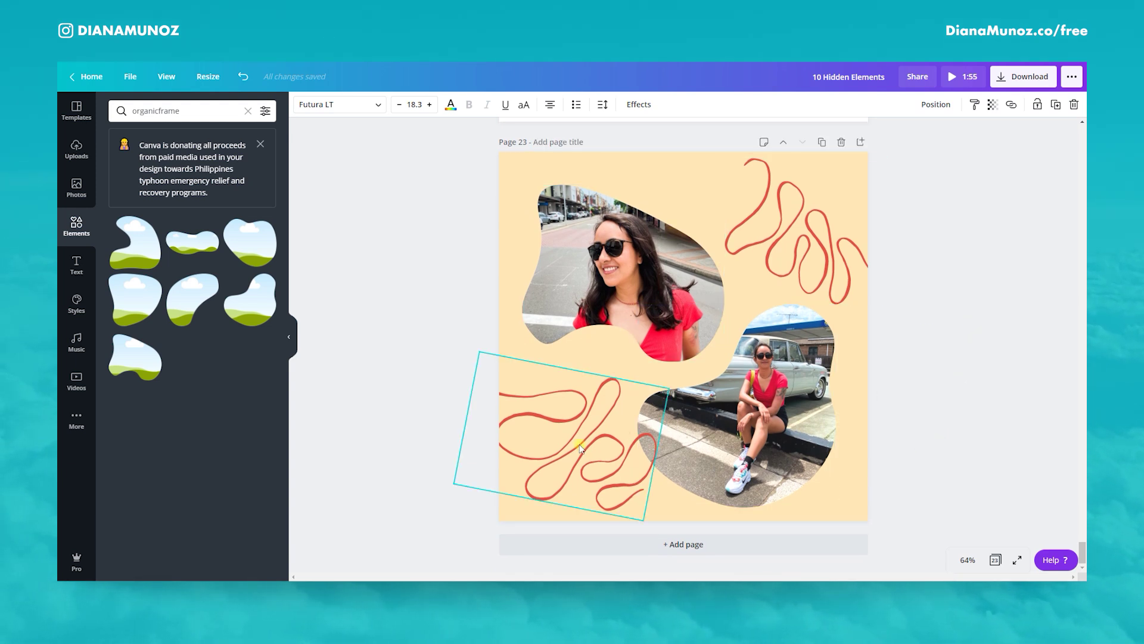
pyautogui.moveTo(1083, 557); pyautogui.dragTo(1085, 362)
pyautogui.click(753, 317)
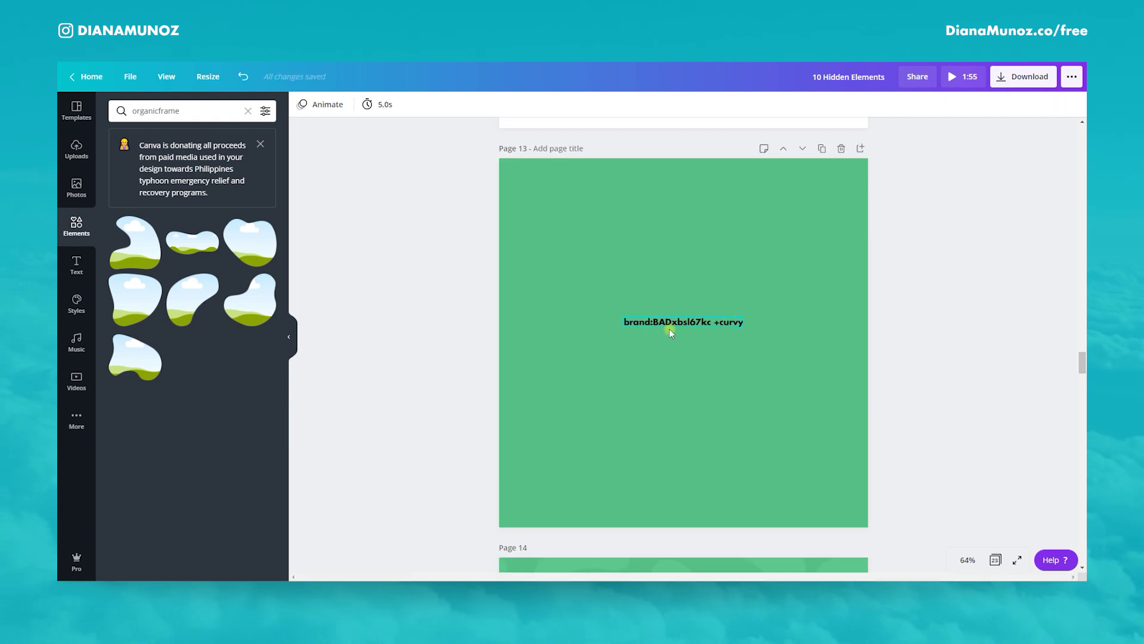
pyautogui.moveTo(1085, 352); pyautogui.dragTo(1084, 557)
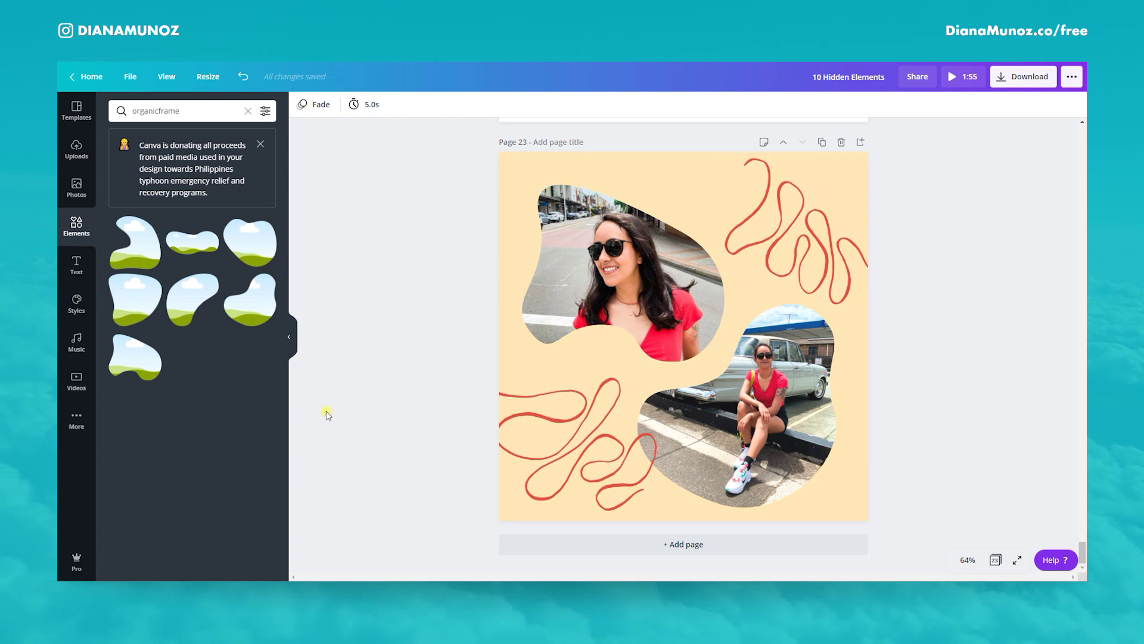
pyautogui.scroll(6, 346, 391)
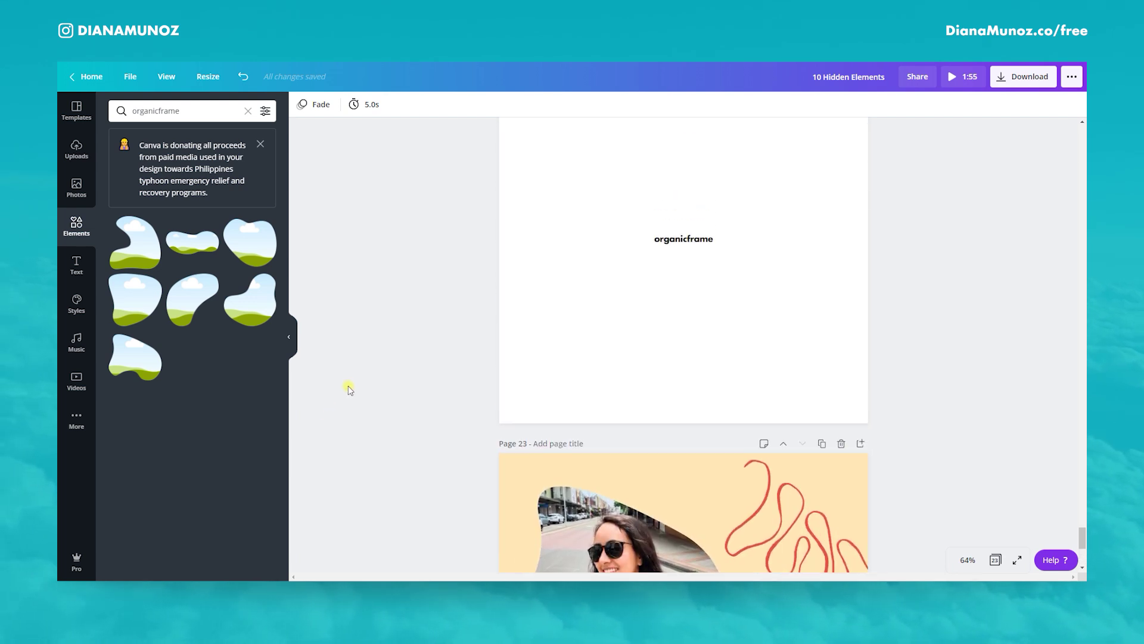
# Step: Add two organic frames to page 22, one lower right and one top-left
pyautogui.click(264, 306)
pyautogui.moveTo(696, 350); pyautogui.dragTo(768, 403)
pyautogui.click(147, 301)
pyautogui.moveTo(671, 253); pyautogui.dragTo(608, 197)
# Step: Fill the frames with the black-and-white hat photo and the flower photo, repositioning the flower
pyautogui.click(77, 149)
pyautogui.click(182, 231)
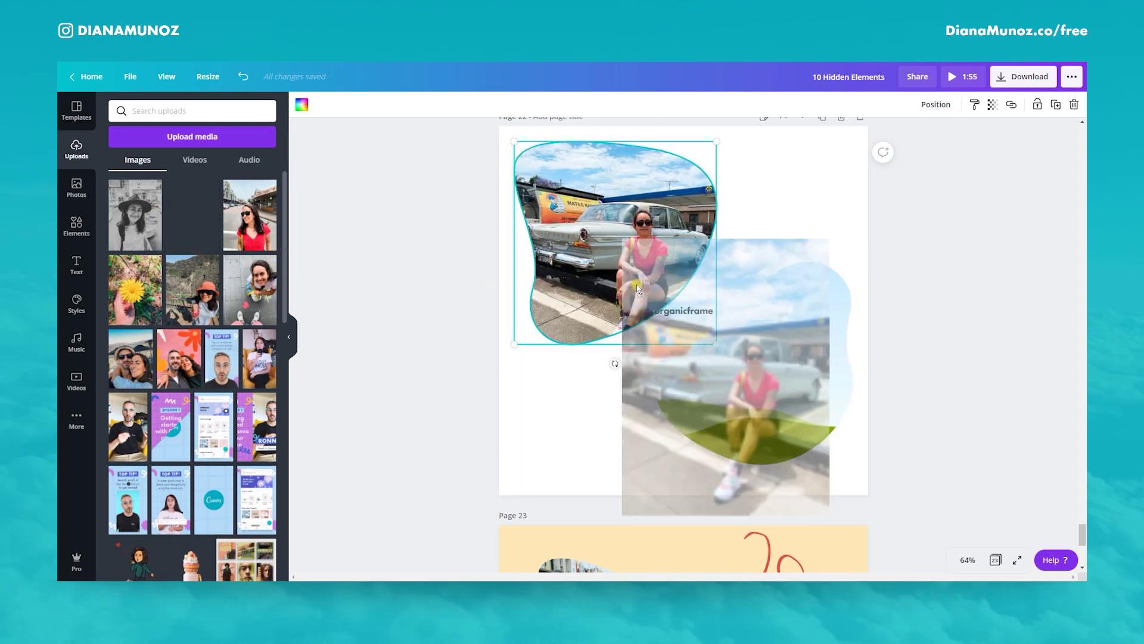
pyautogui.moveTo(136, 243); pyautogui.dragTo(566, 257)
pyautogui.moveTo(142, 292); pyautogui.dragTo(804, 429)
pyautogui.doubleClick(785, 394)
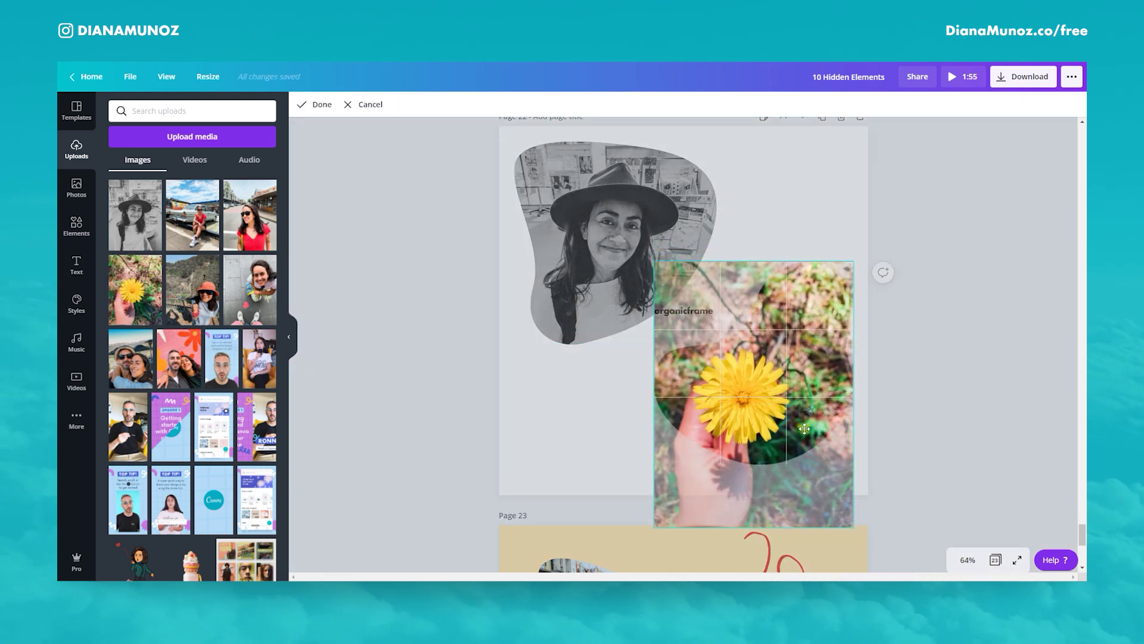
pyautogui.click(323, 105)
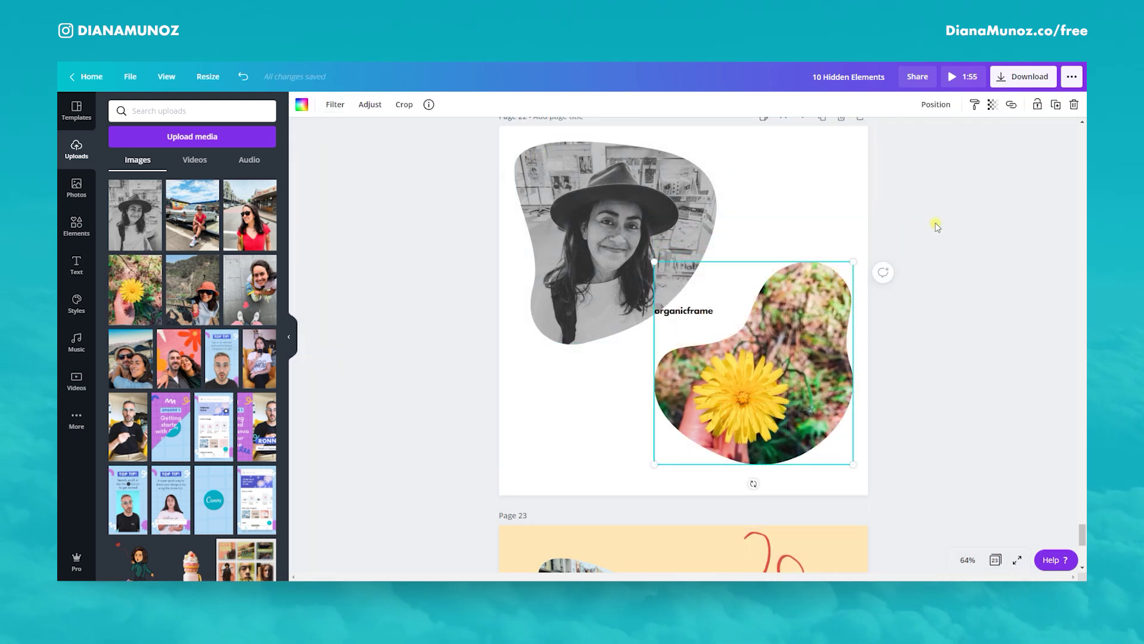
pyautogui.scroll(-5, 1022, 337)
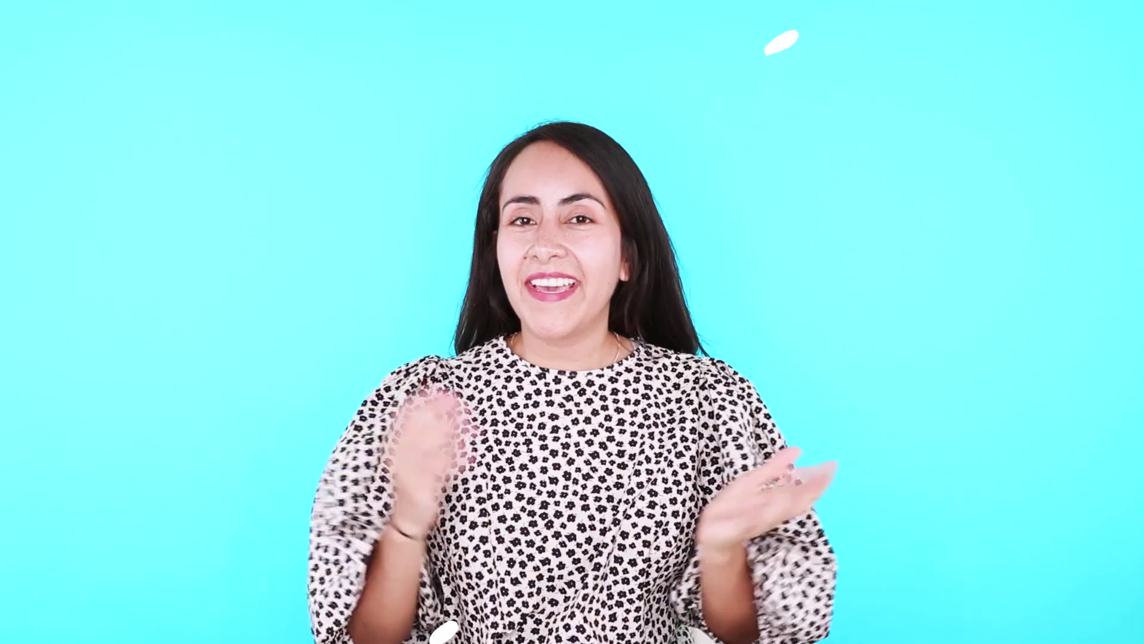